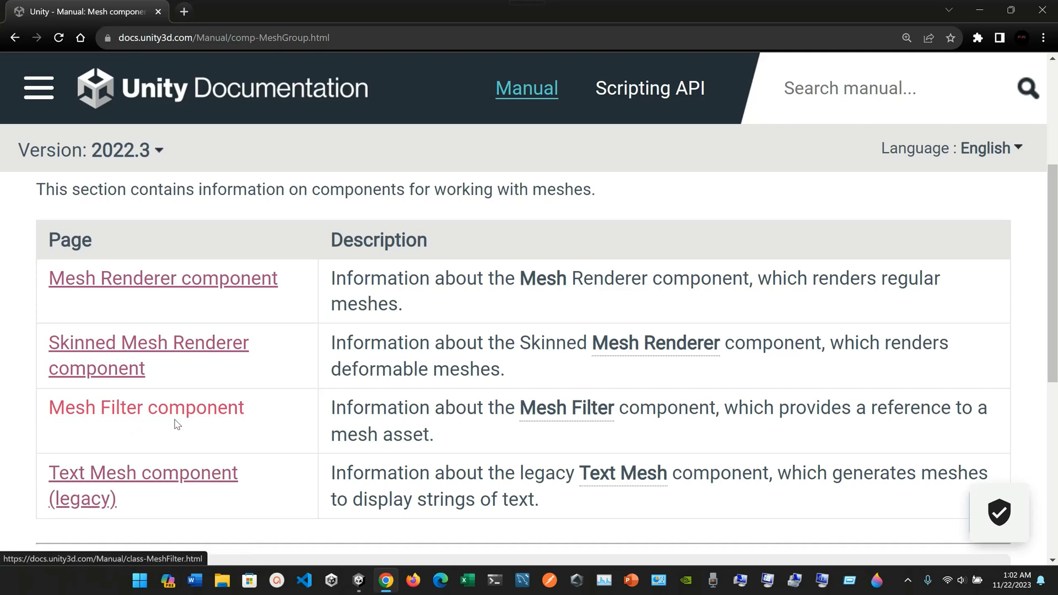
Go through the mesh components overview to its end and open the following manual page, Mesh Renderer component
scroll(152, 508, "down", 1)
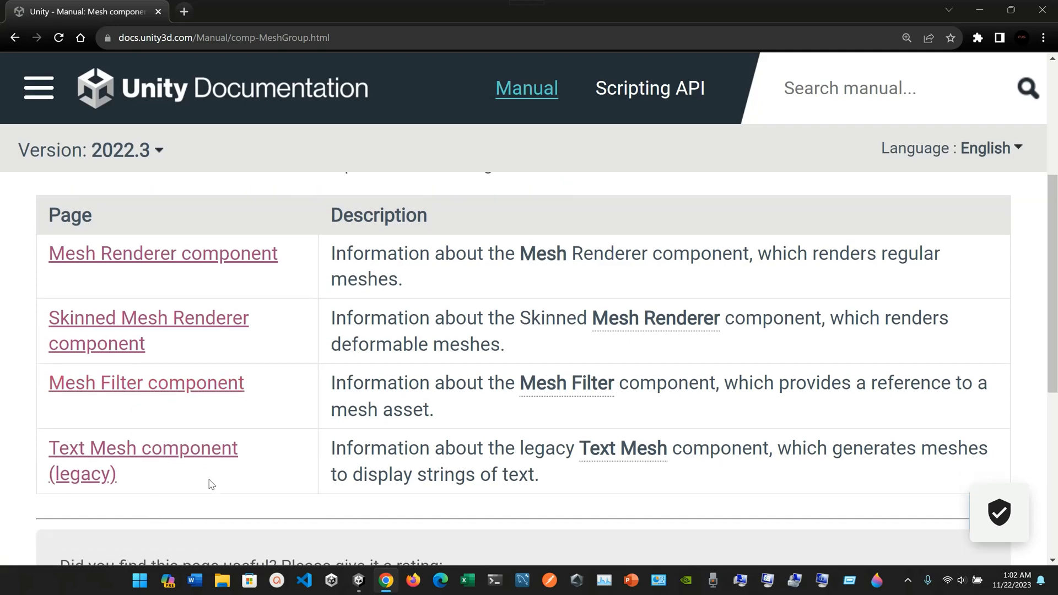
scroll(215, 485, "down", 2)
scroll(555, 463, "down", 3)
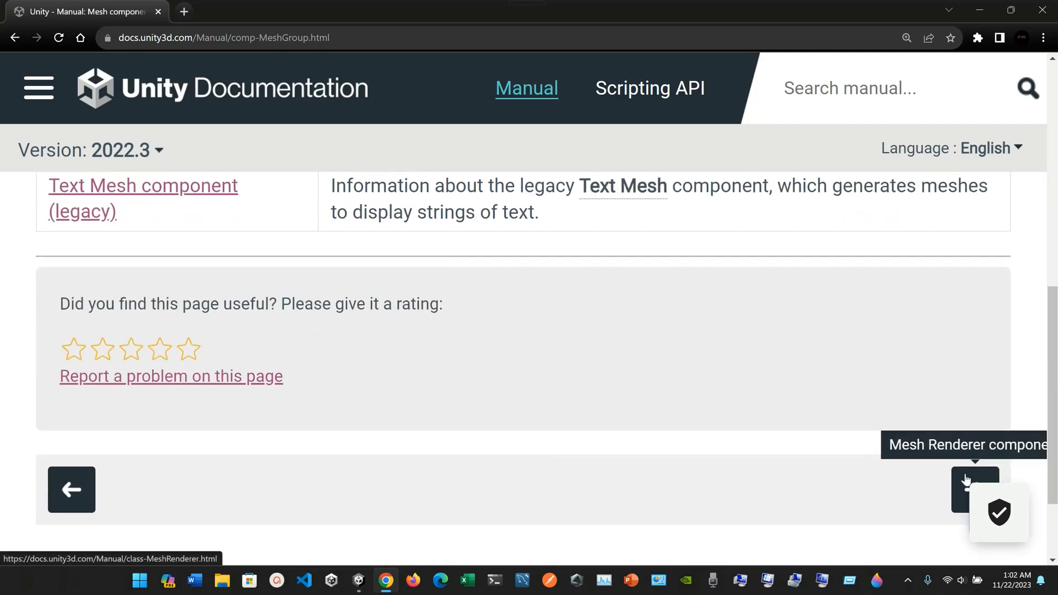
left_click(978, 475)
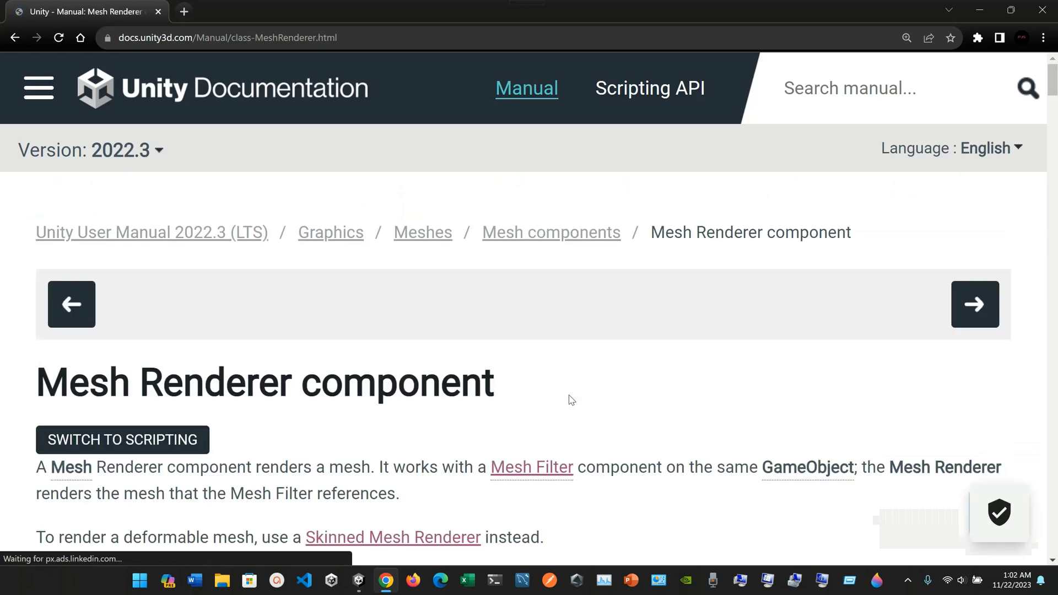
Read the Mesh Renderer introduction, open the linked Skinned Mesh Renderer page in a separate tab, and return to the Mesh Renderer page
scroll(571, 400, "down", 3)
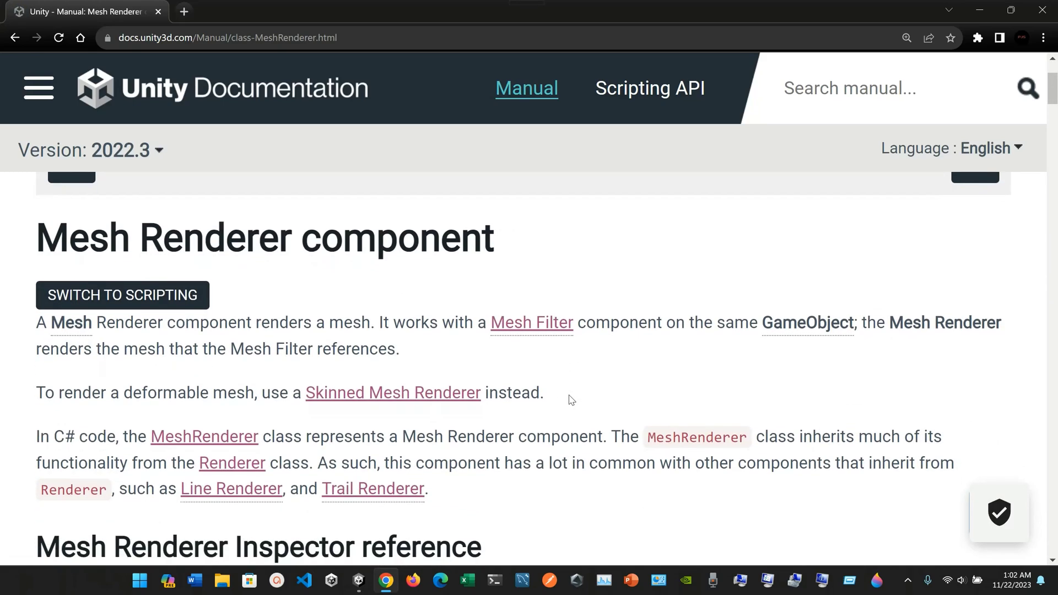
scroll(571, 400, "down", 1)
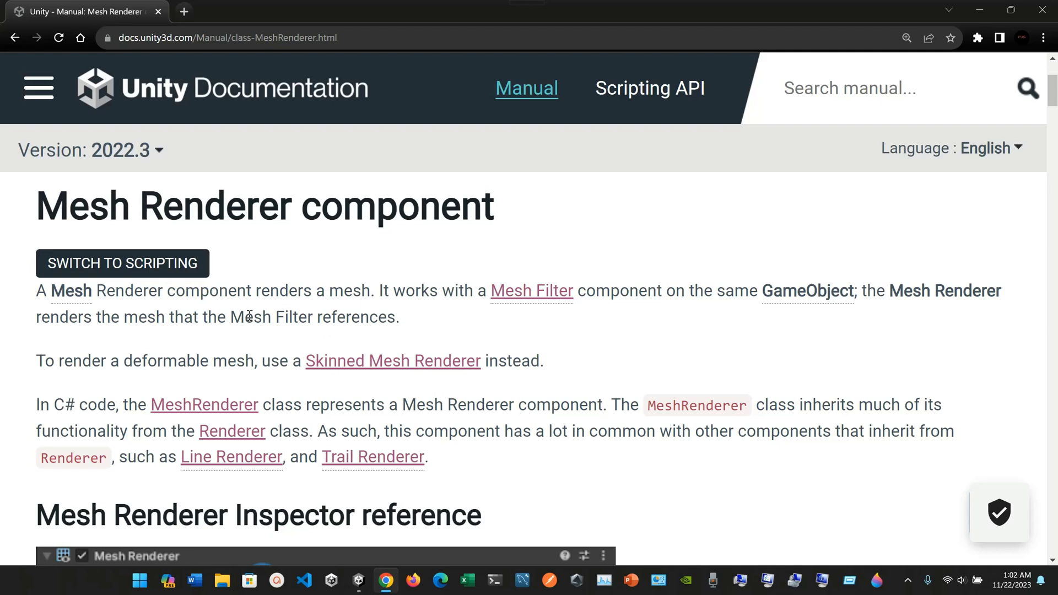
scroll(263, 338, "down", 1)
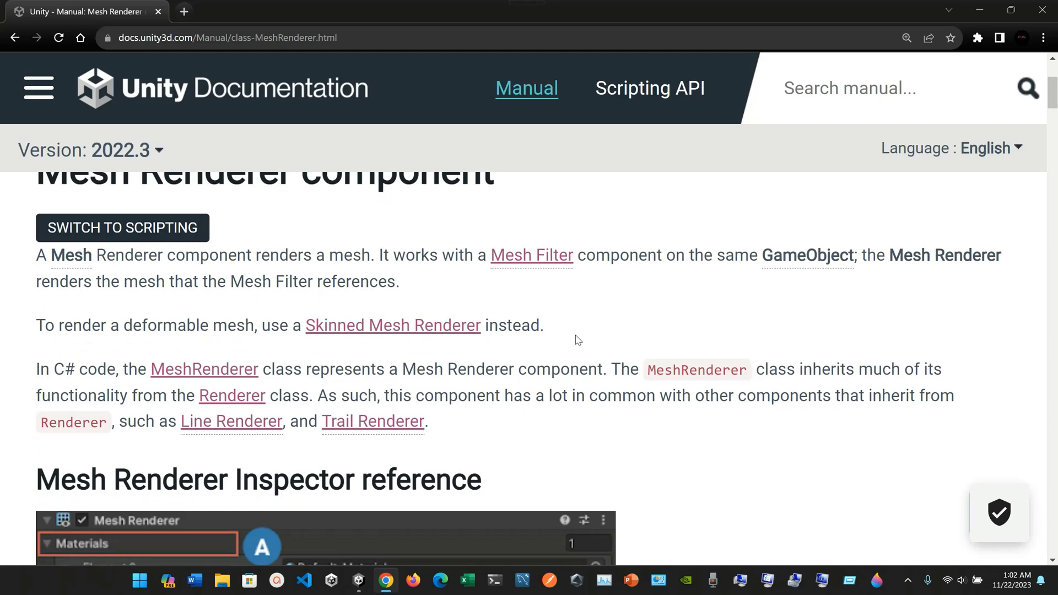
left_click_drag(262, 5, 262, 8)
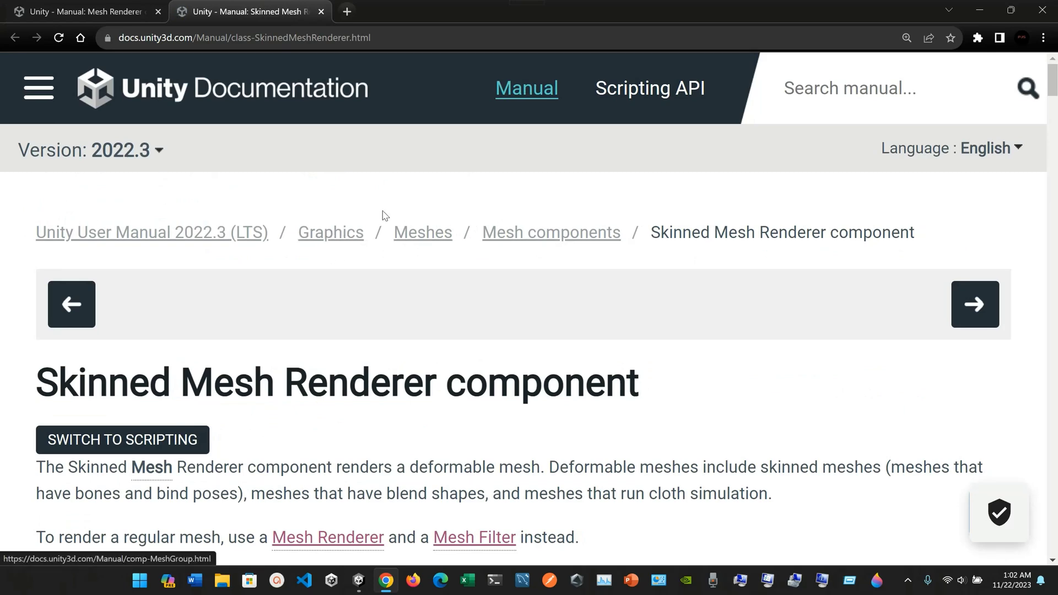
left_click(146, 11)
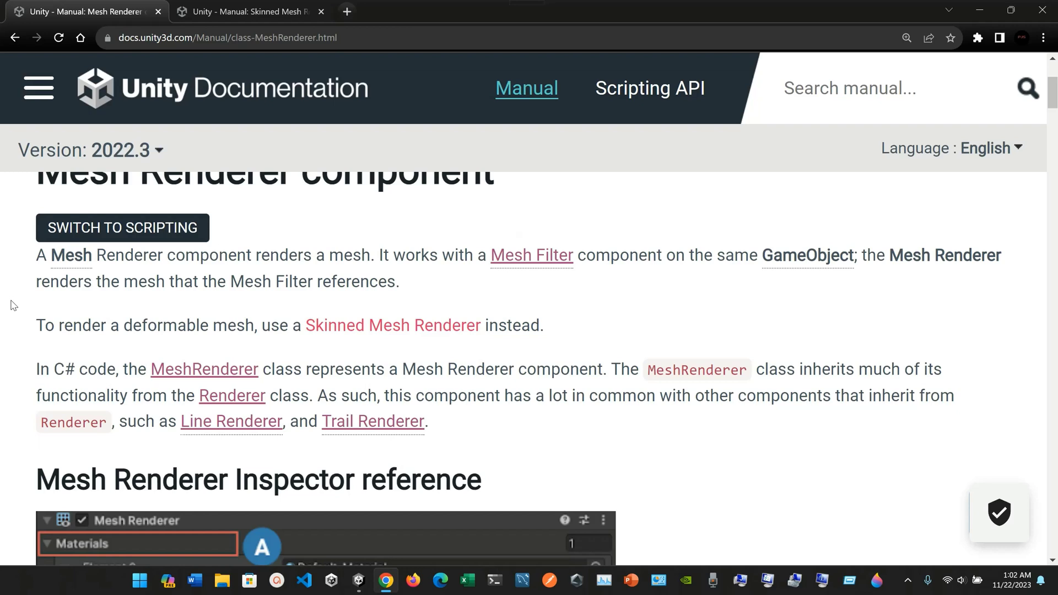
Read the C# class notes and the start of the Mesh Renderer Inspector reference
scroll(14, 305, "down", 3)
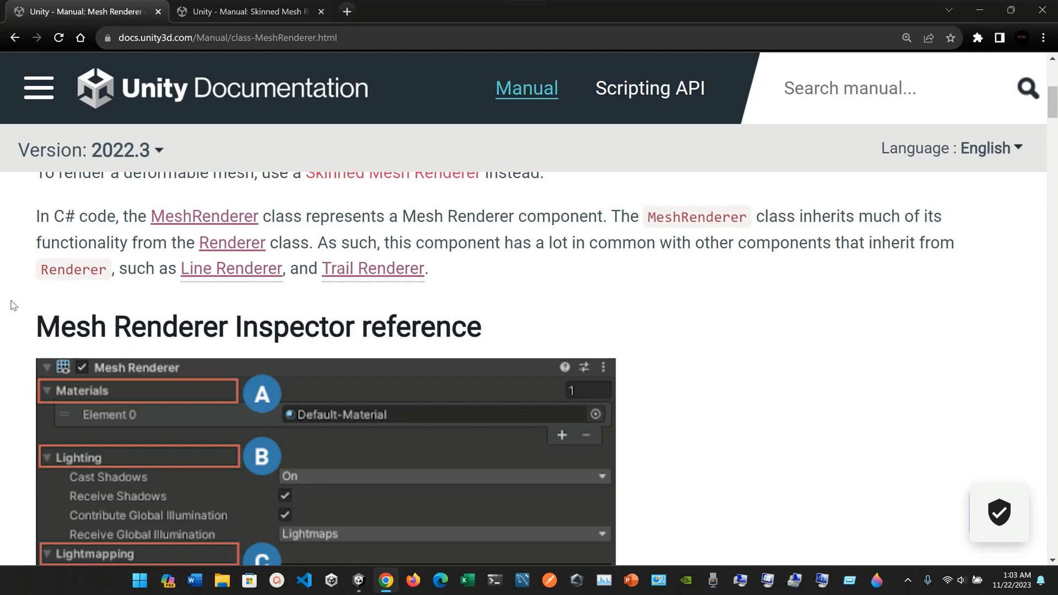
scroll(33, 286, "down", 1)
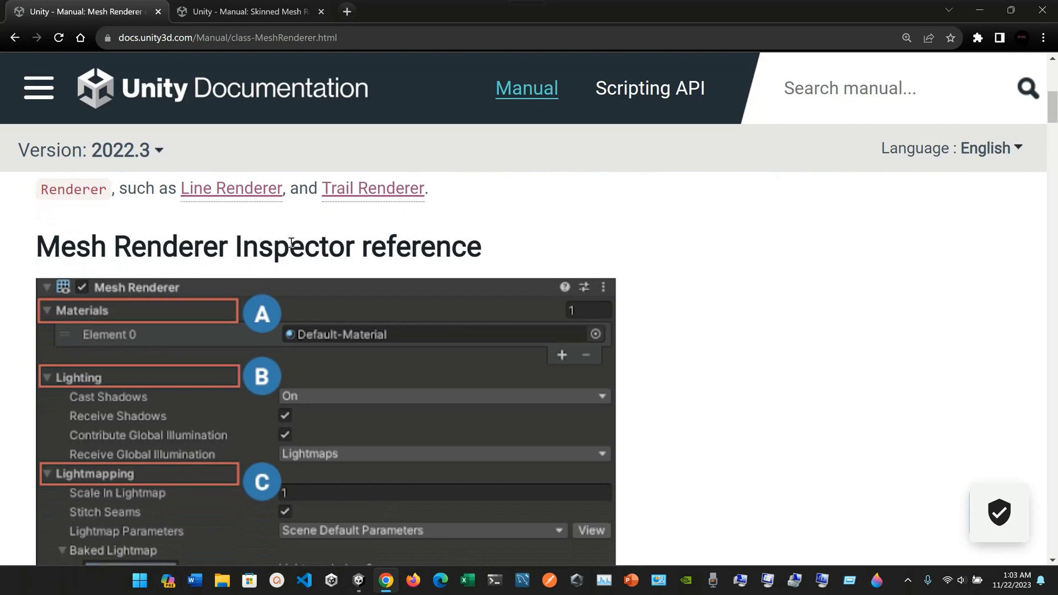
scroll(381, 253, "down", 1)
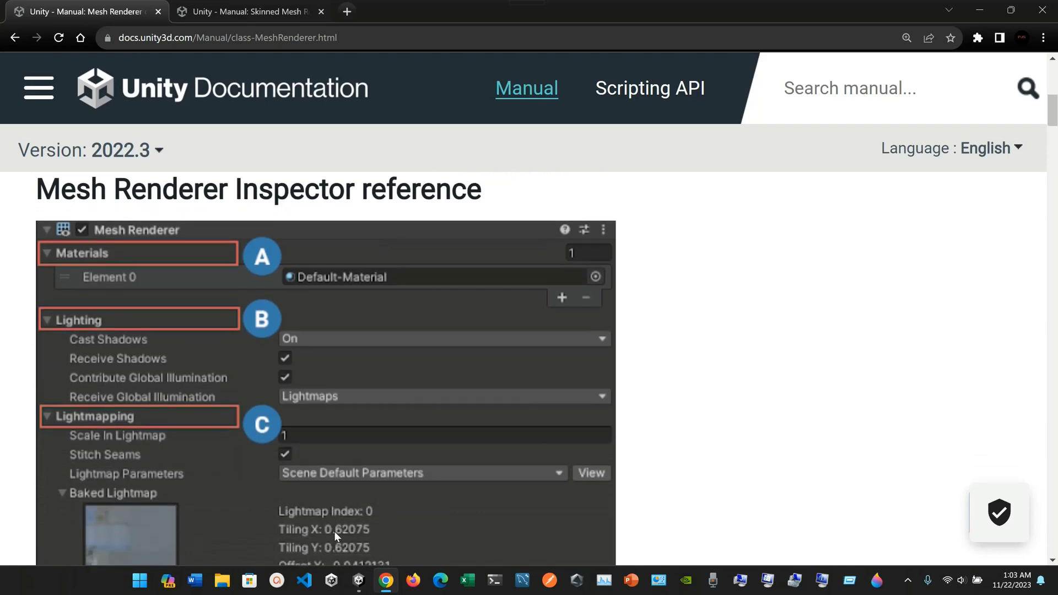
Switch to the Unity editor, look through car_root's components, and expand its child objects in the hierarchy
left_click(359, 584)
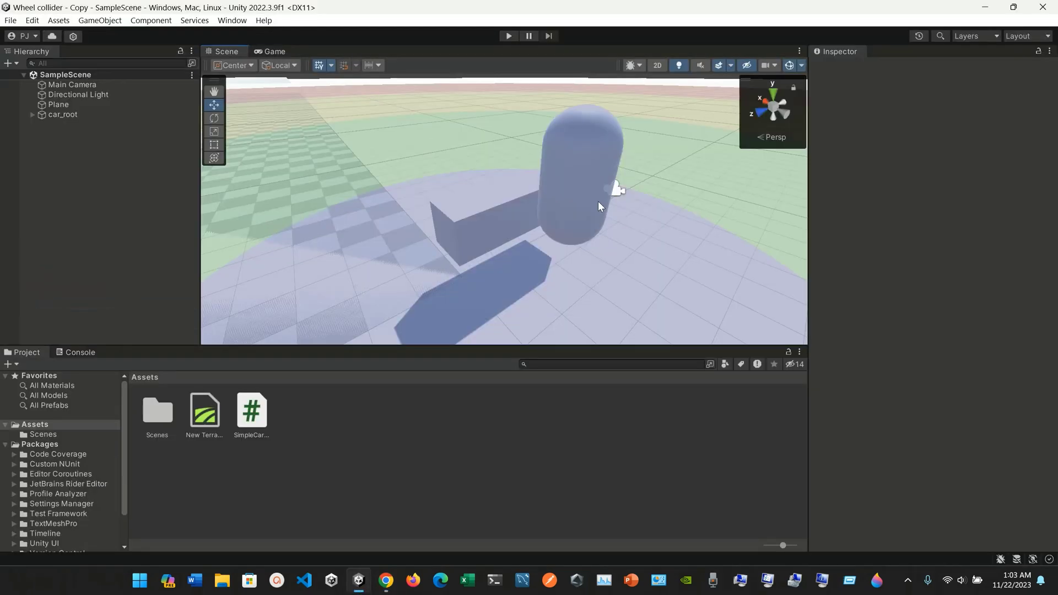
left_click(72, 118)
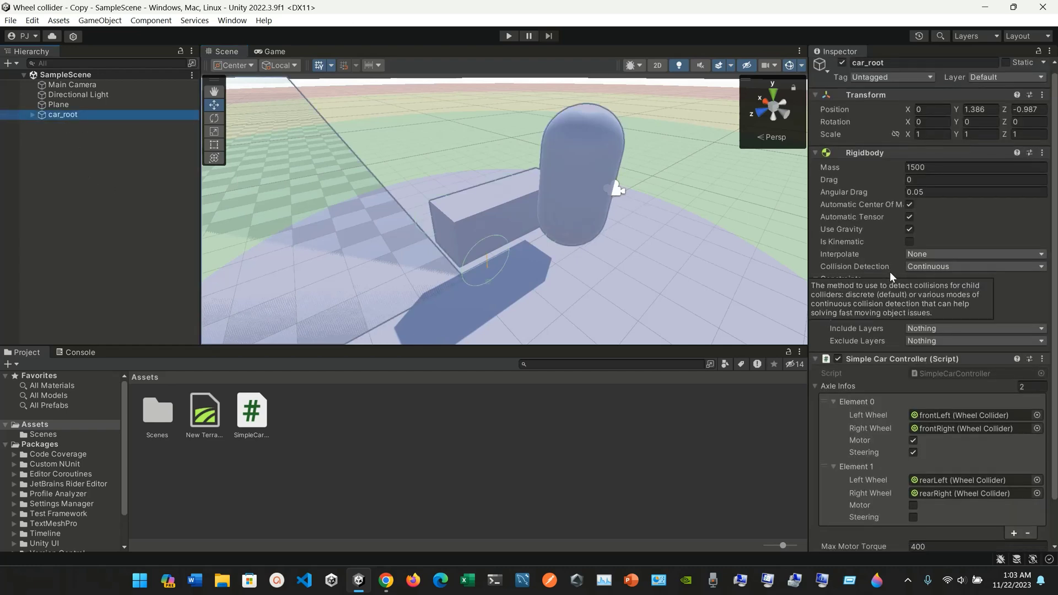
scroll(891, 275, "down", 3)
scroll(881, 232, "up", 4)
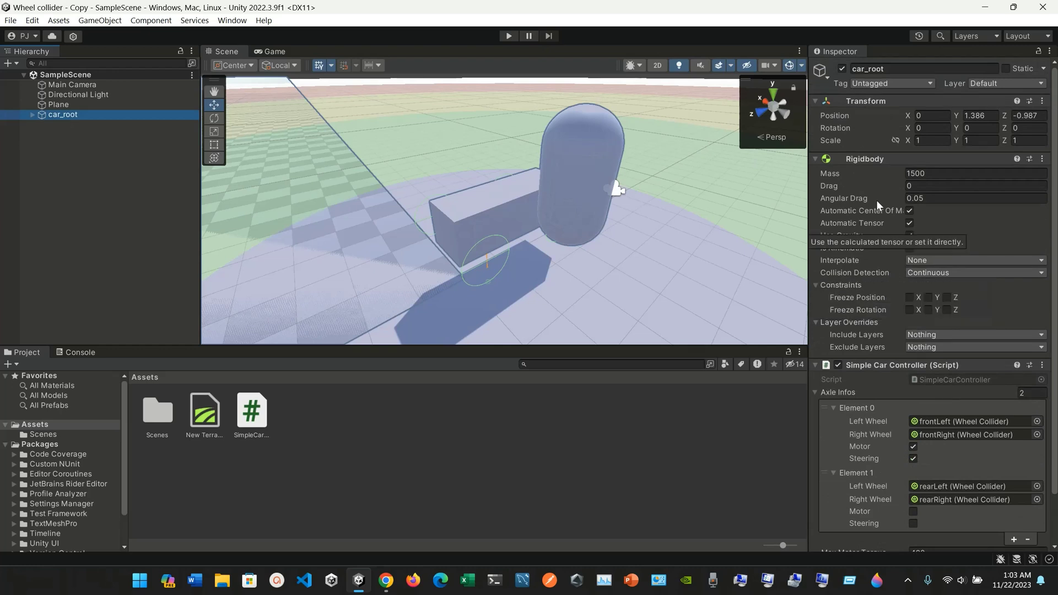
left_click(32, 115)
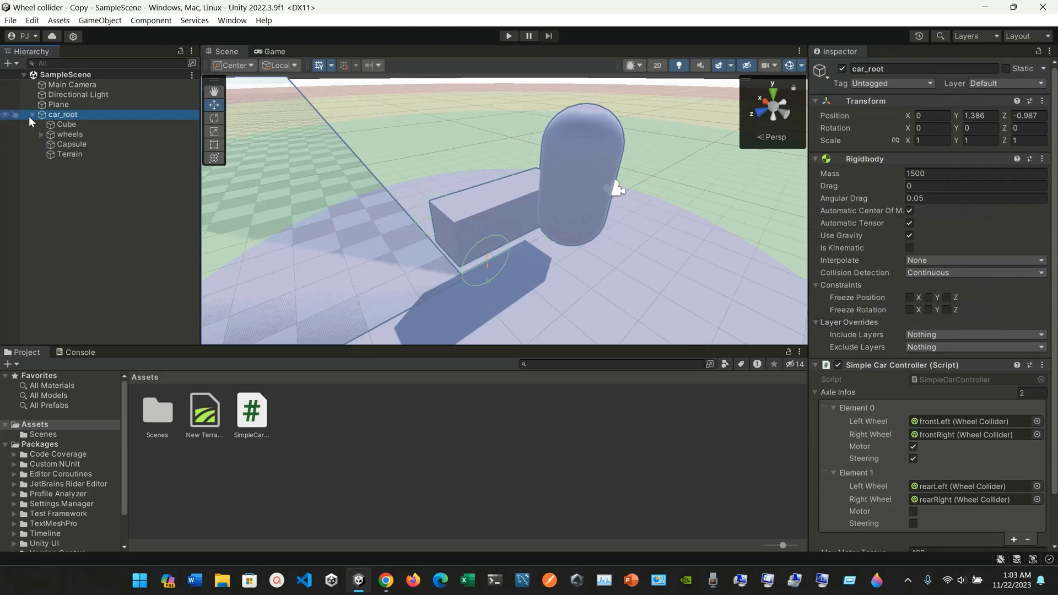
Select the Cube under car_root and examine its Mesh Renderer component, collapsing and re-expanding it
left_click(61, 125)
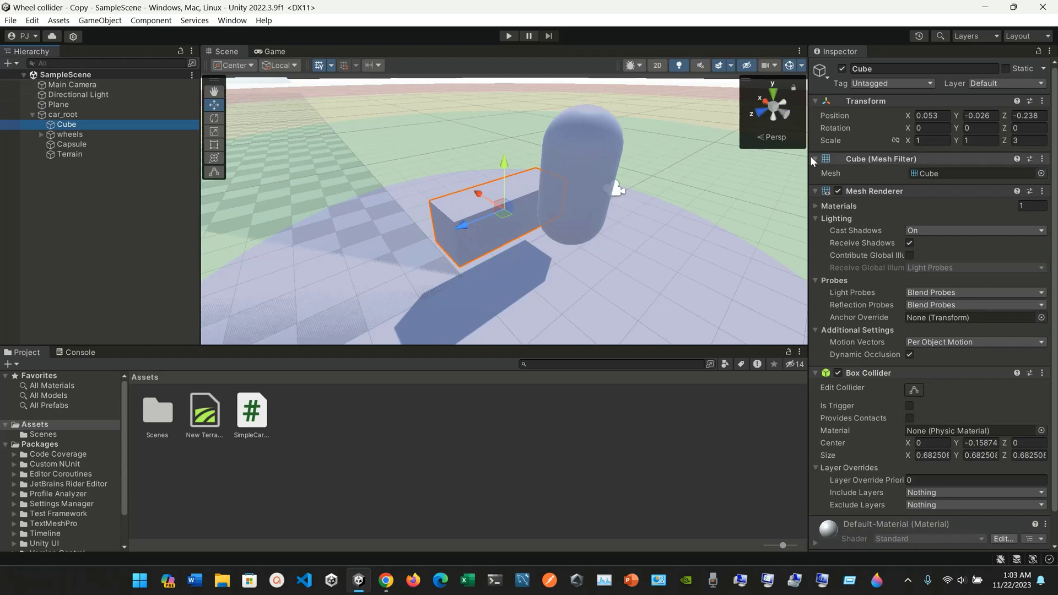
left_click(878, 191)
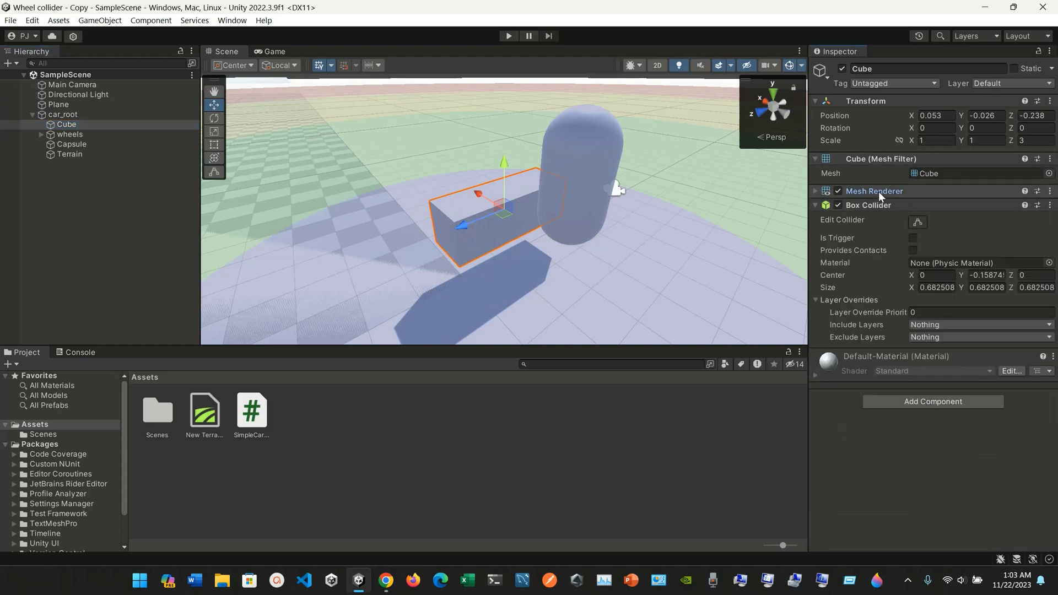
left_click(879, 190)
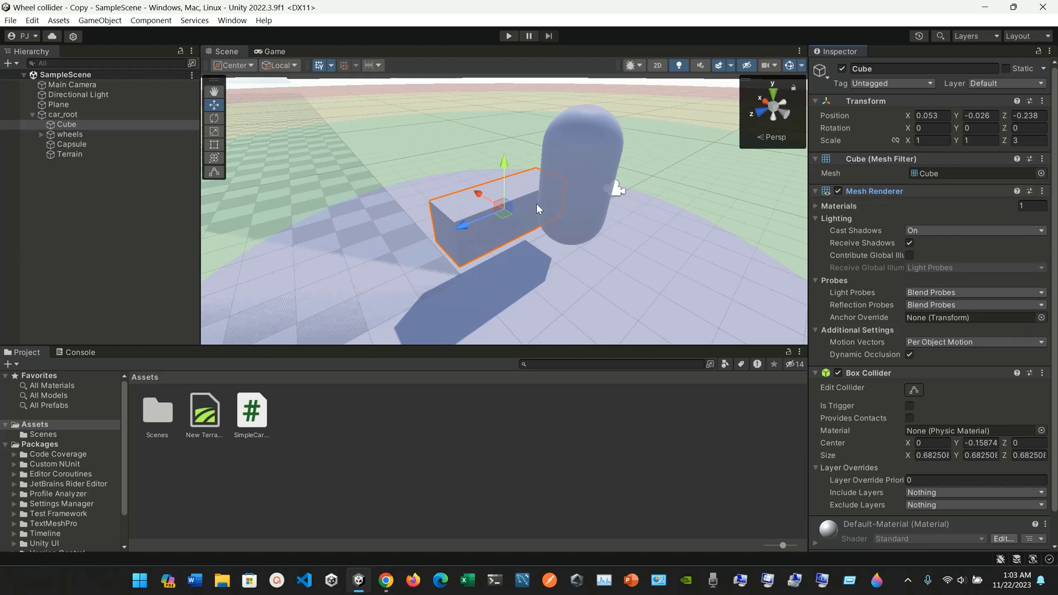
Select the Capsule under car_root, compare its Mesh Renderer with the browser documentation, and slightly narrow the Inspector
left_click(75, 135)
left_click(84, 144)
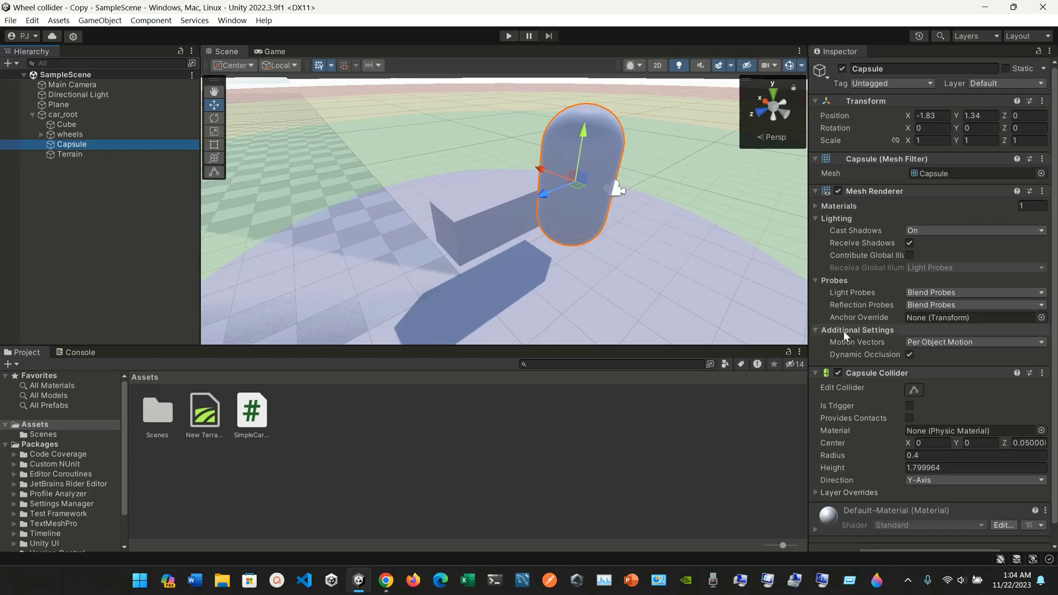
left_click(386, 580)
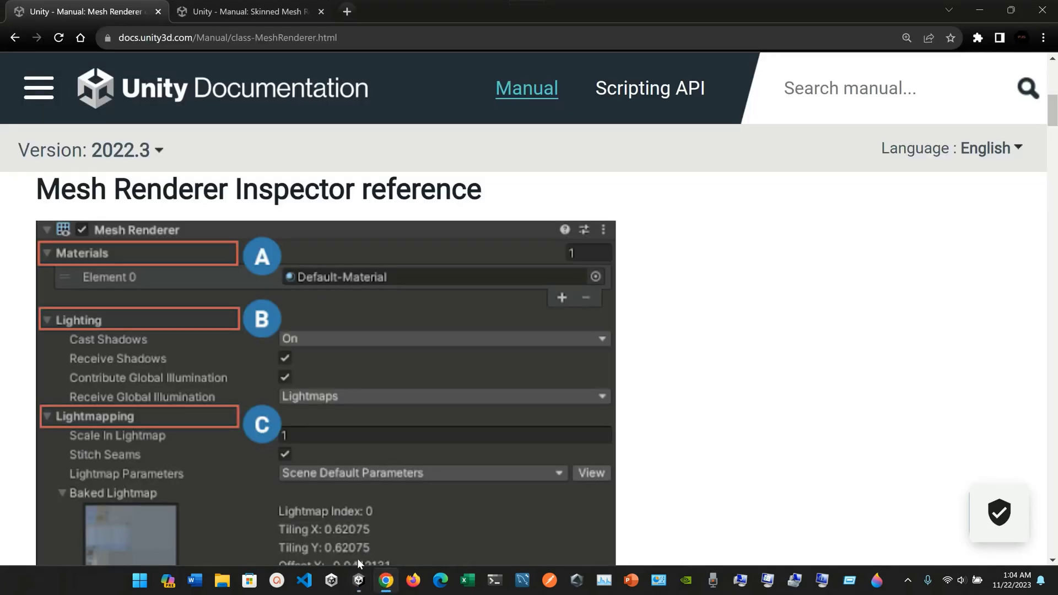
left_click(359, 580)
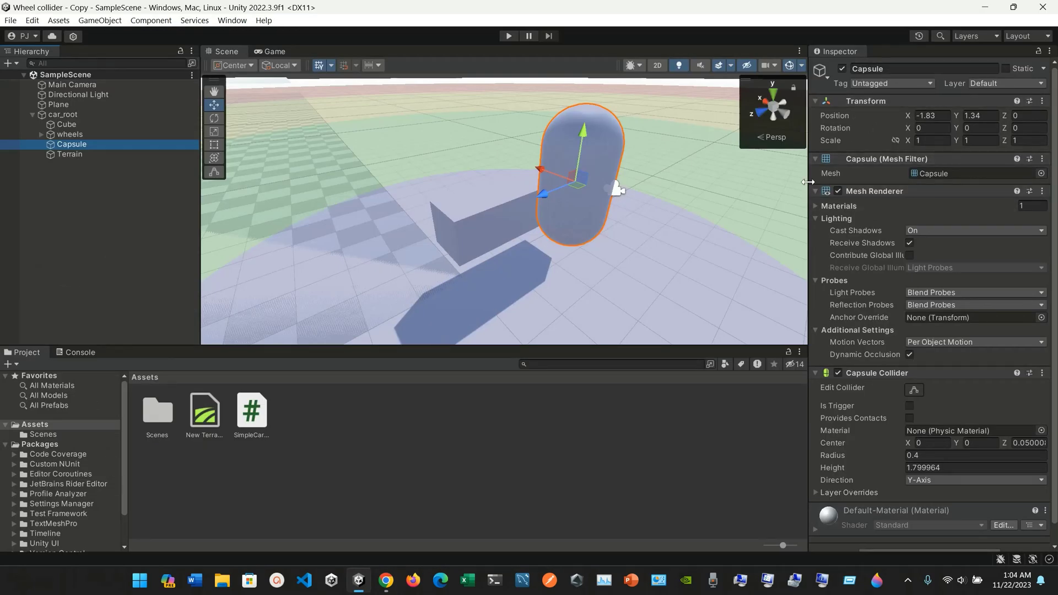
mouse_move(808, 220)
left_mouse_down()
mouse_move(408, 221)
mouse_move(825, 217)
left_mouse_up()
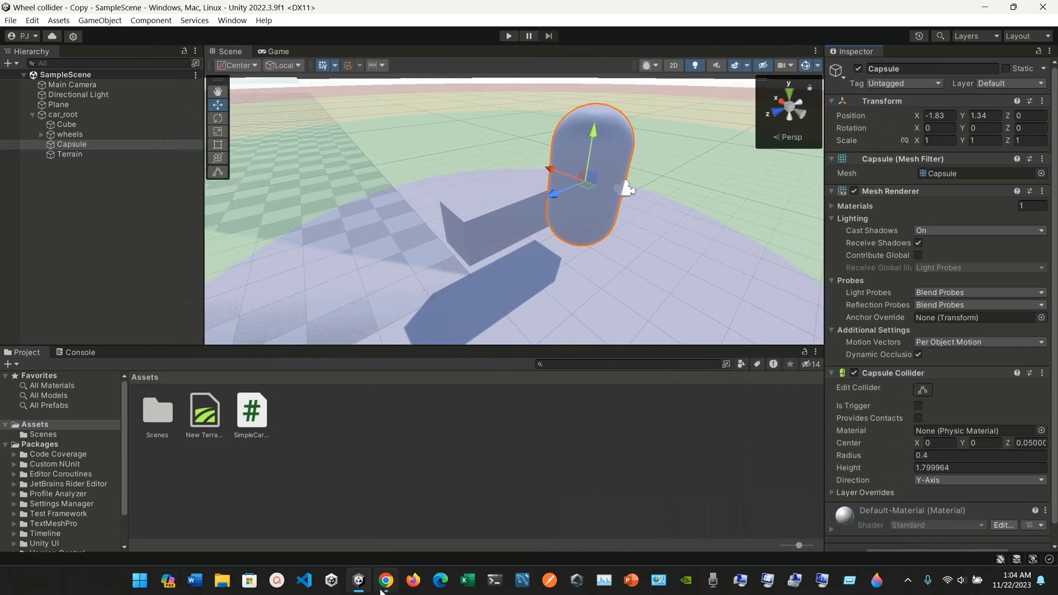
Switch to the browser and review the Lightmapping and Probes sections in the Mesh Renderer Inspector reference
left_click(385, 579)
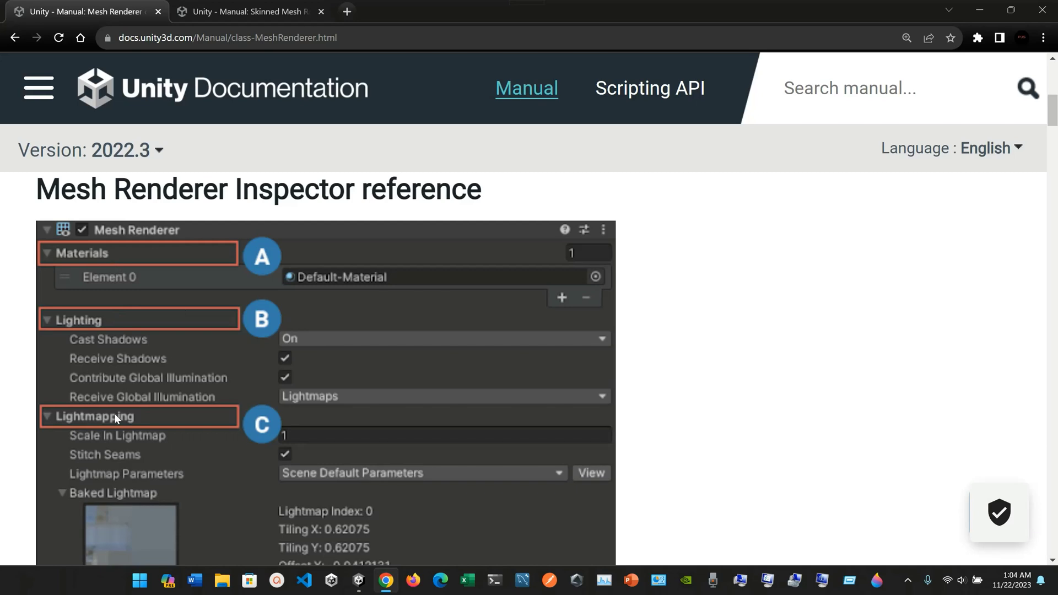
scroll(97, 419, "down", 5)
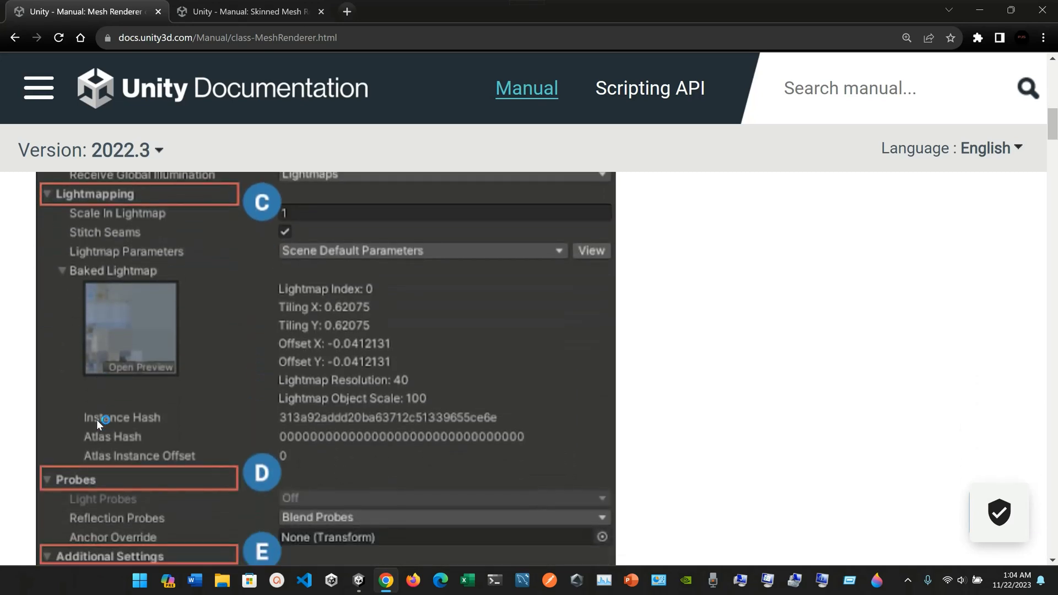
scroll(129, 482, "up", 3)
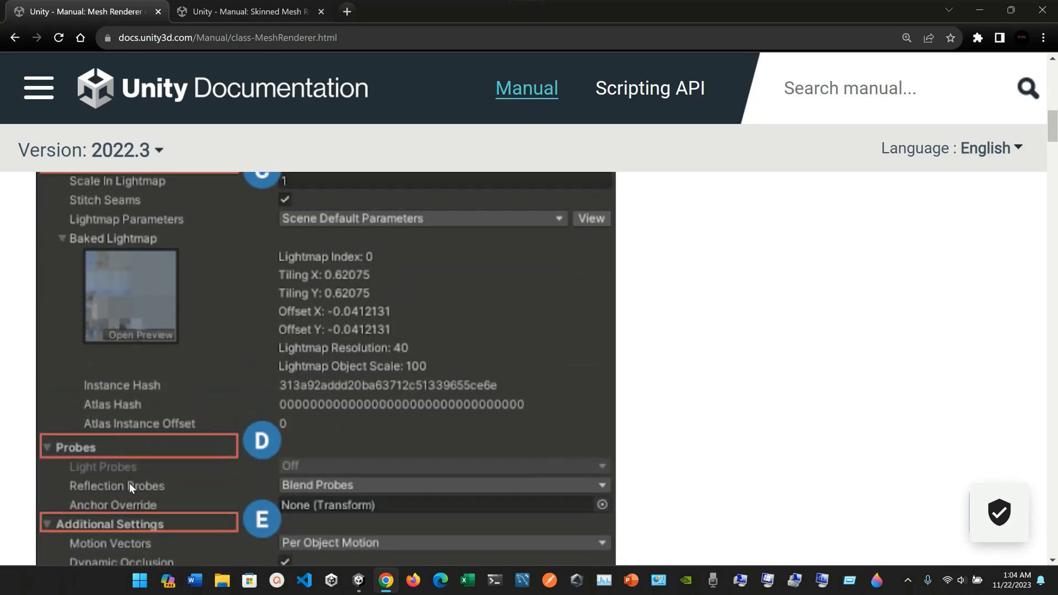
Switch to the Unity editor and examine the Lighting and Materials sections of the Capsule's Mesh Renderer
left_click(366, 589)
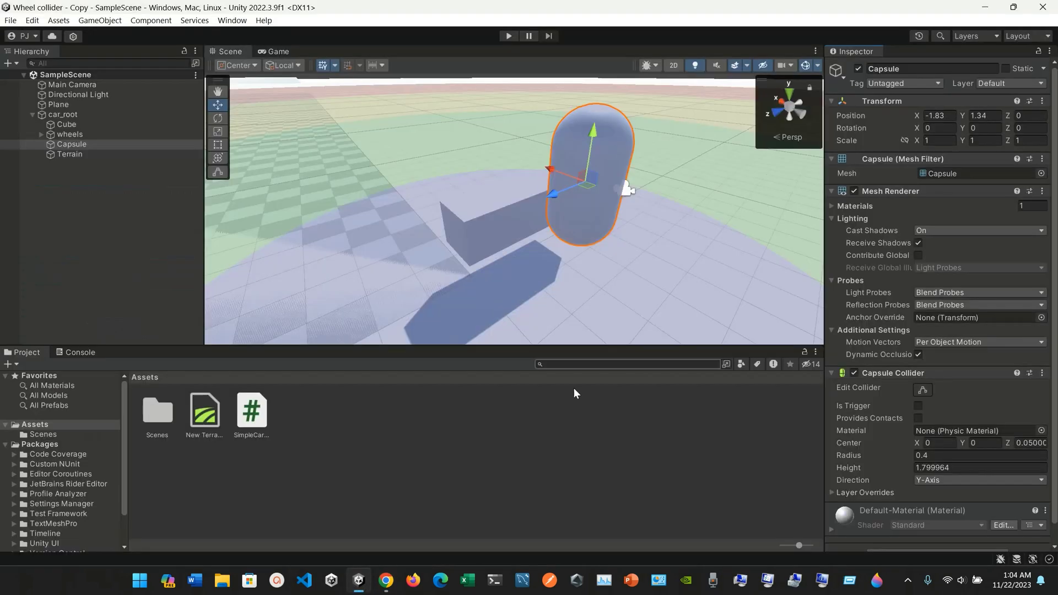
left_click(831, 219)
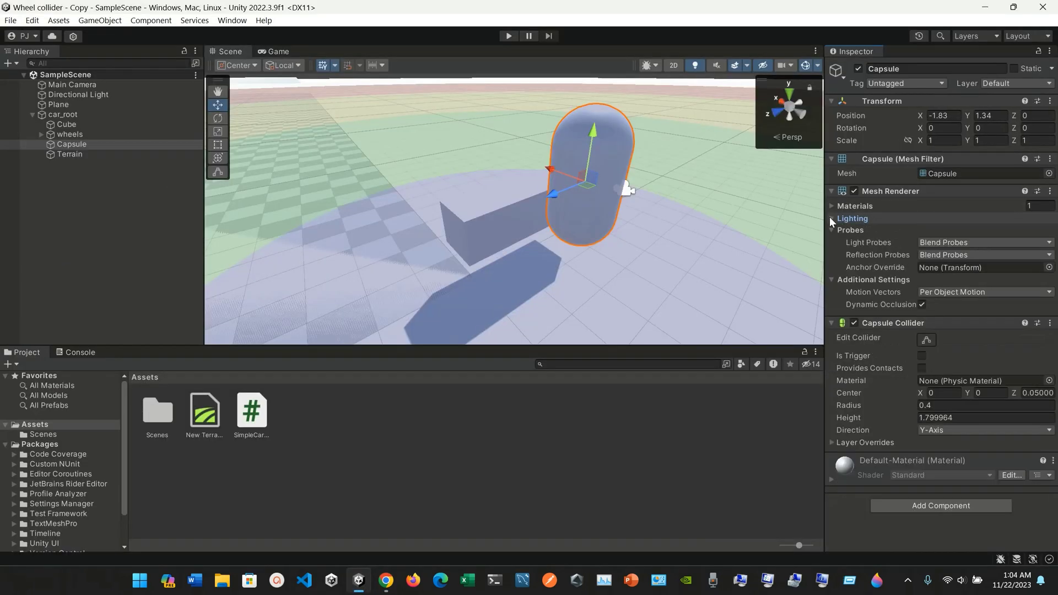
left_click(831, 219)
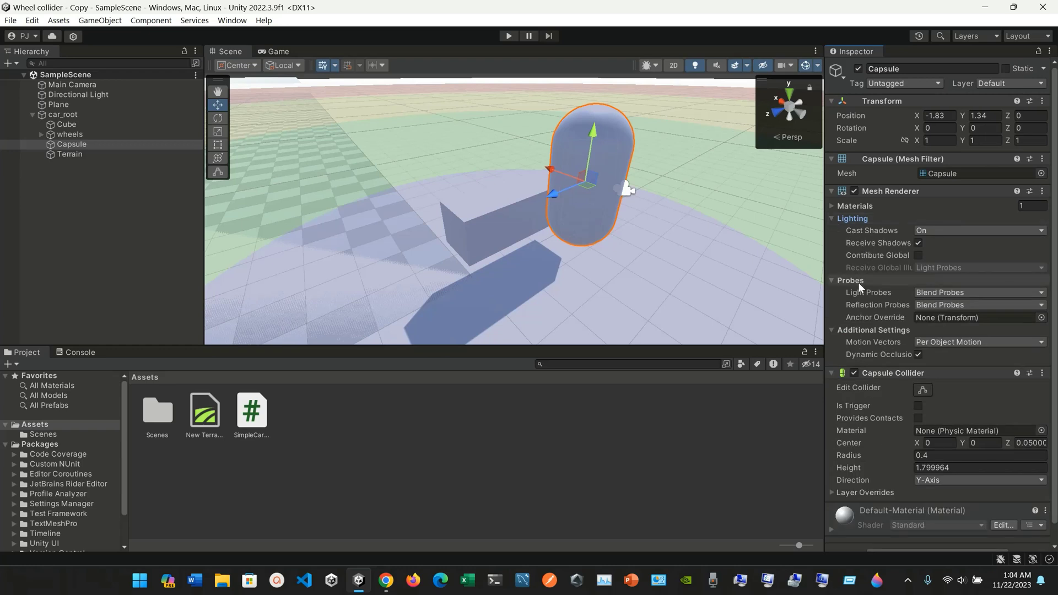
left_click(832, 207)
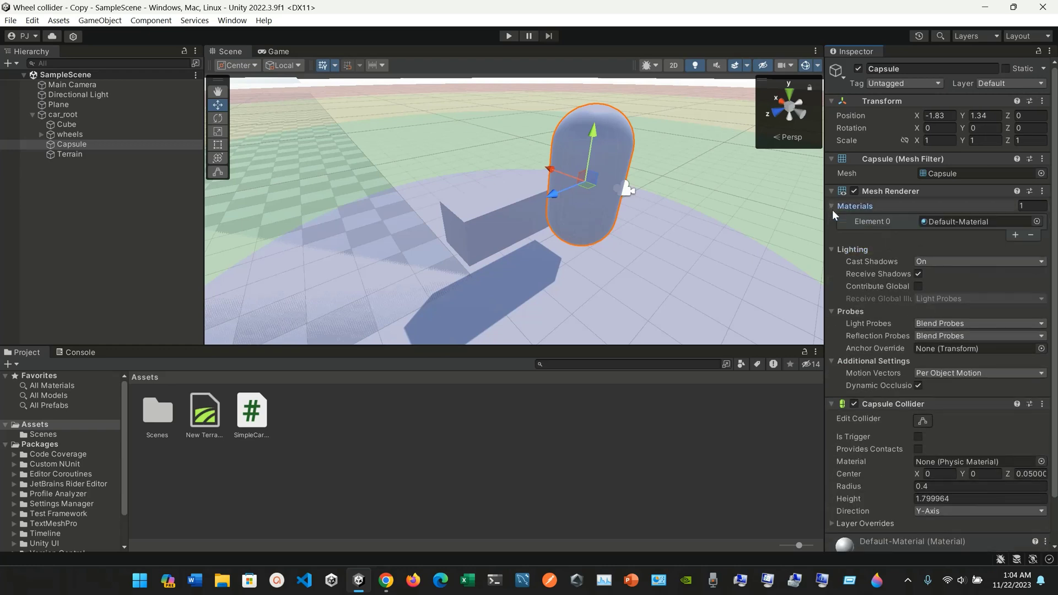
left_click(831, 207)
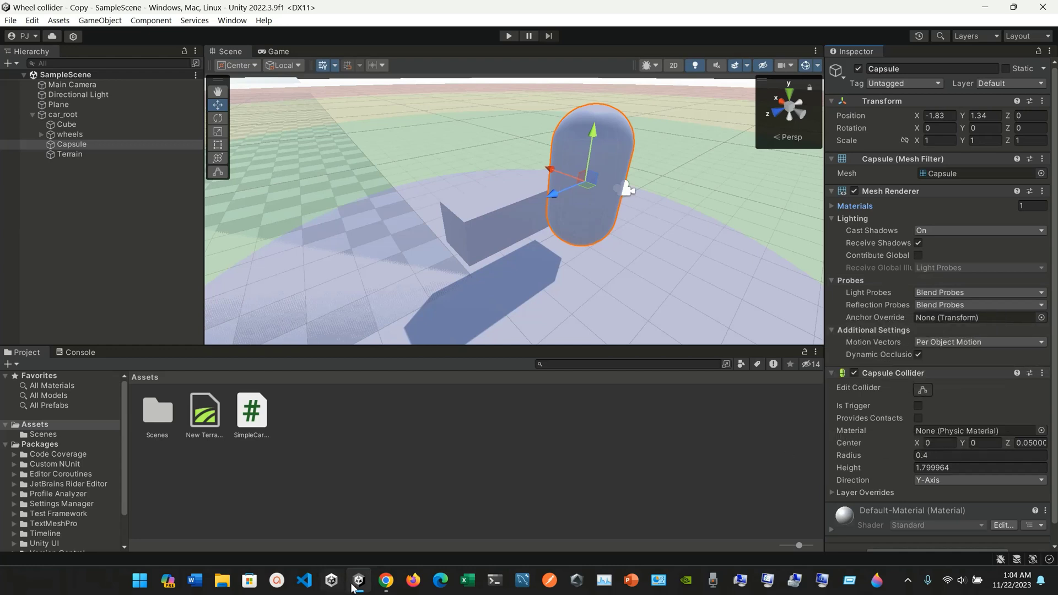
Switch to the browser and review the whole Mesh Renderer Inspector reference, from Materials to the section links below the image
left_click(386, 580)
scroll(343, 434, "up", 2)
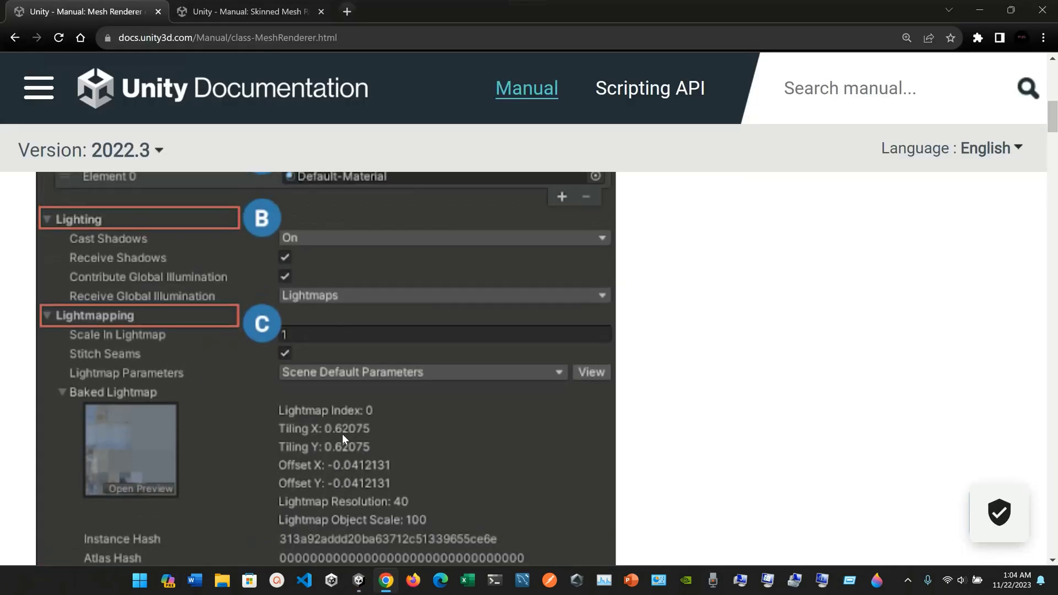
scroll(316, 285, "up", 2)
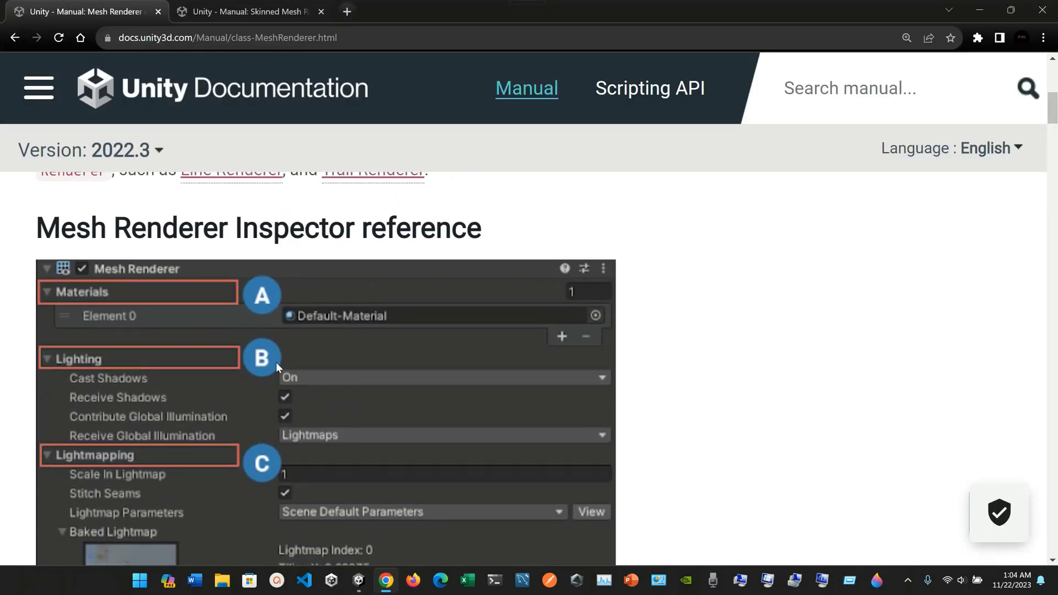
scroll(331, 342, "down", 5)
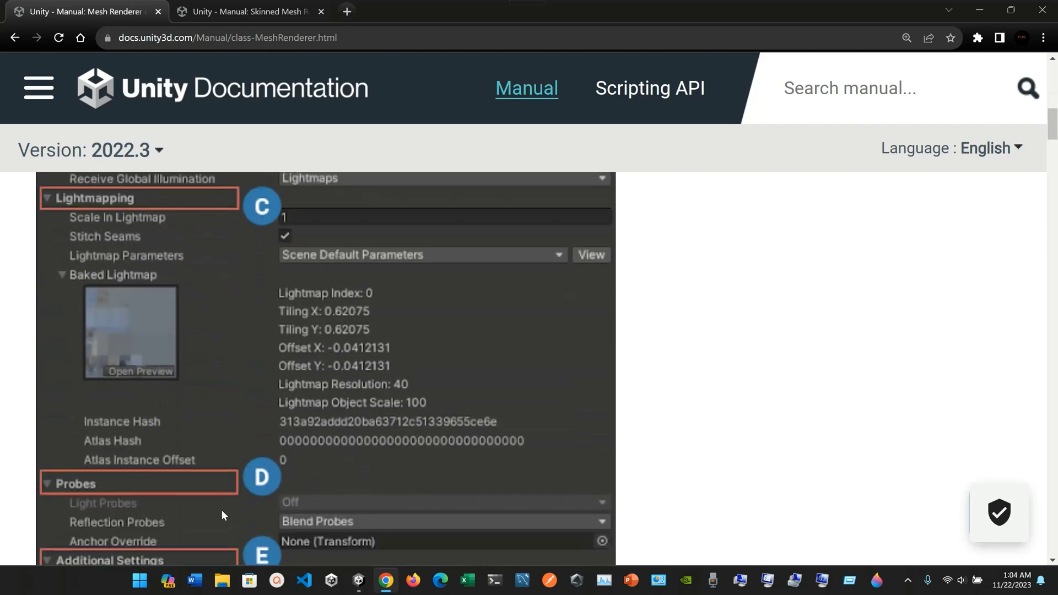
scroll(296, 411, "down", 3)
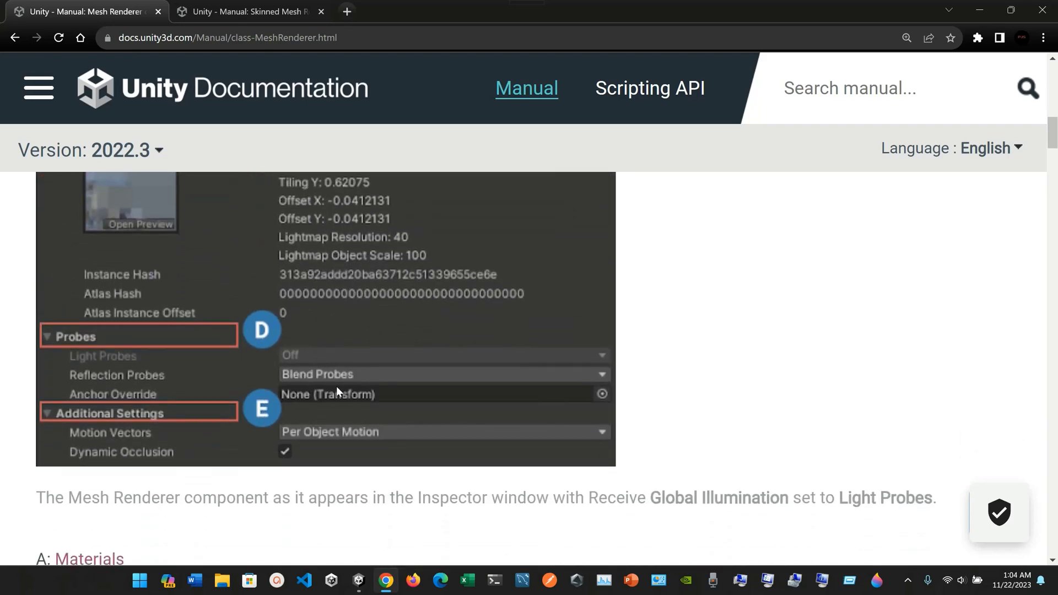
scroll(409, 379, "down", 4)
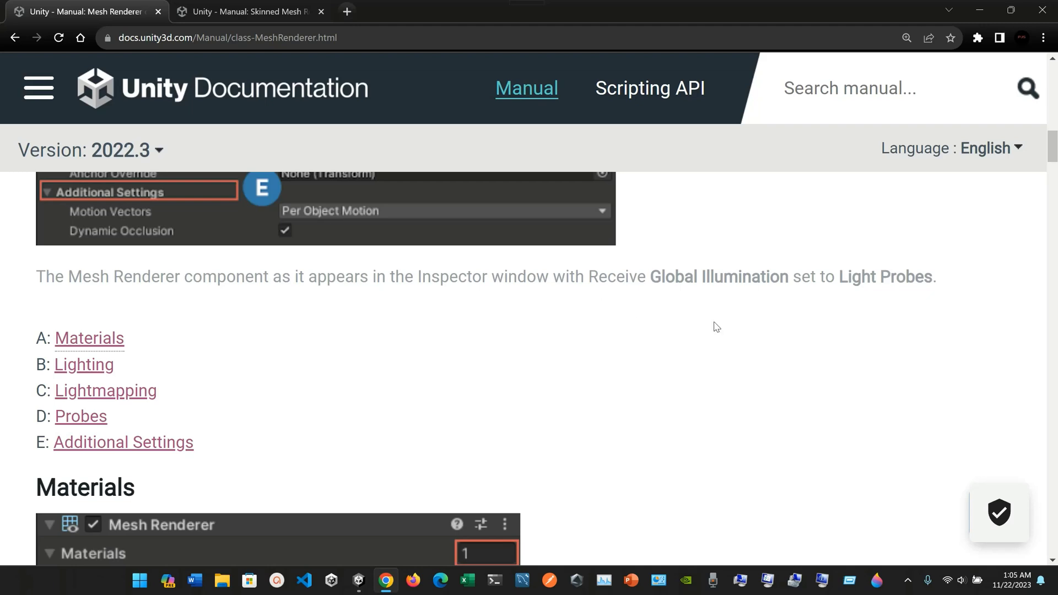
Review the manual's Materials section, switch to the Unity editor, and examine the material element of the Capsule's Mesh Renderer
scroll(385, 341, "down", 2)
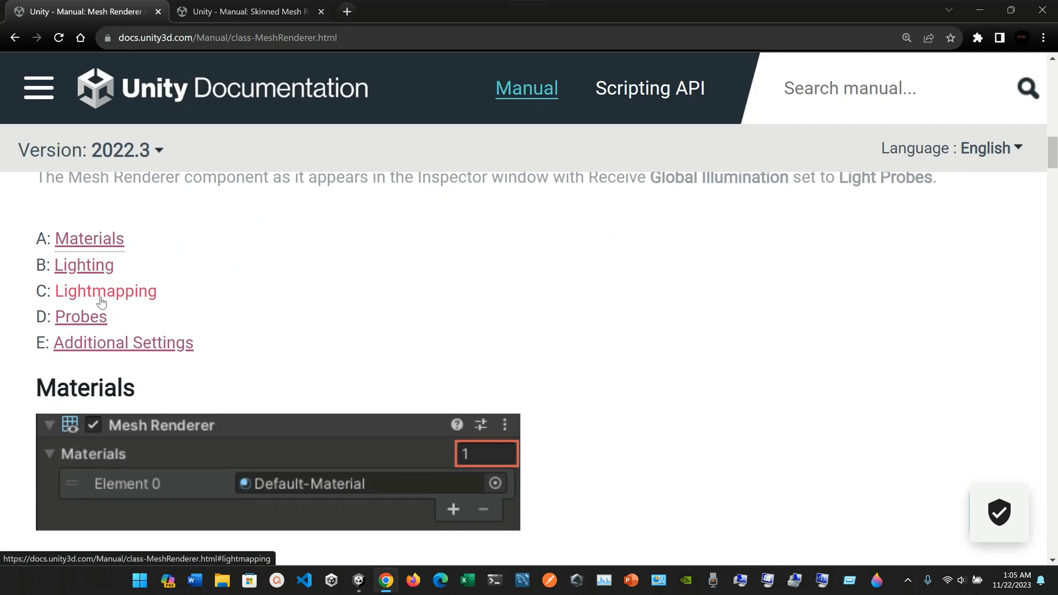
scroll(163, 347, "down", 2)
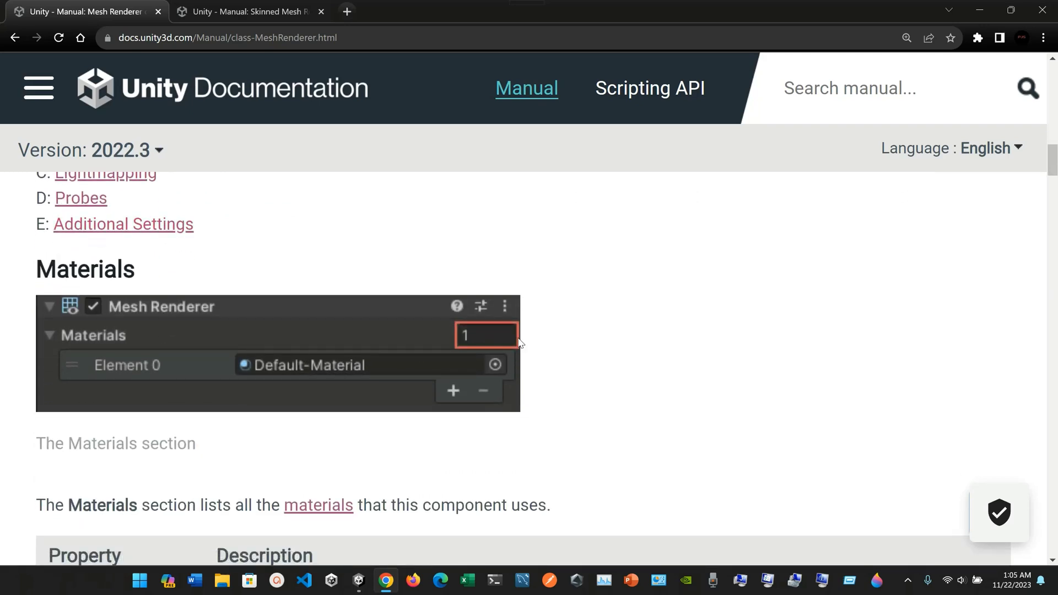
left_click(359, 581)
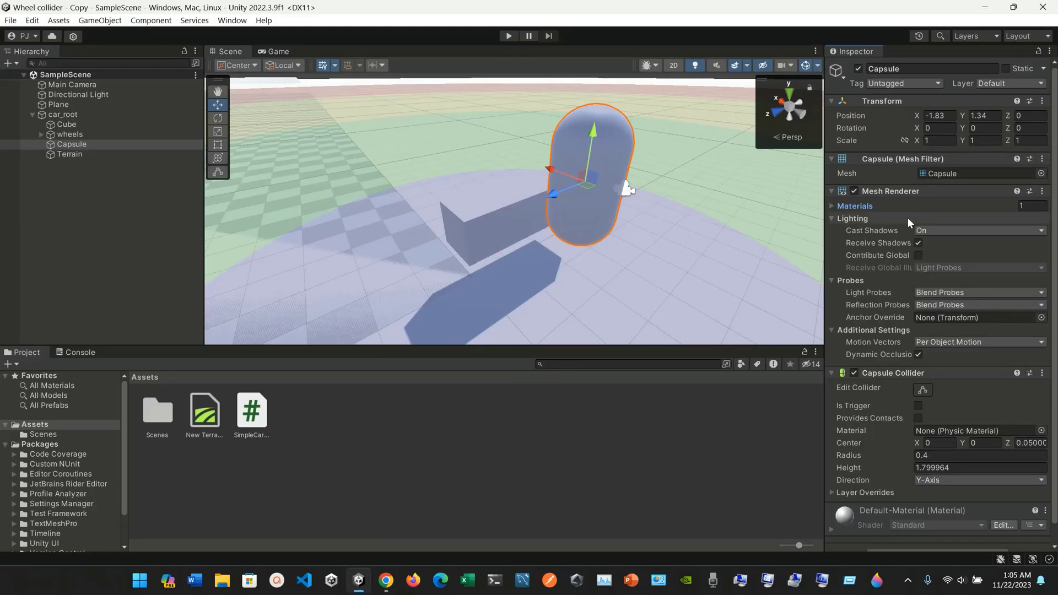
left_click(832, 207)
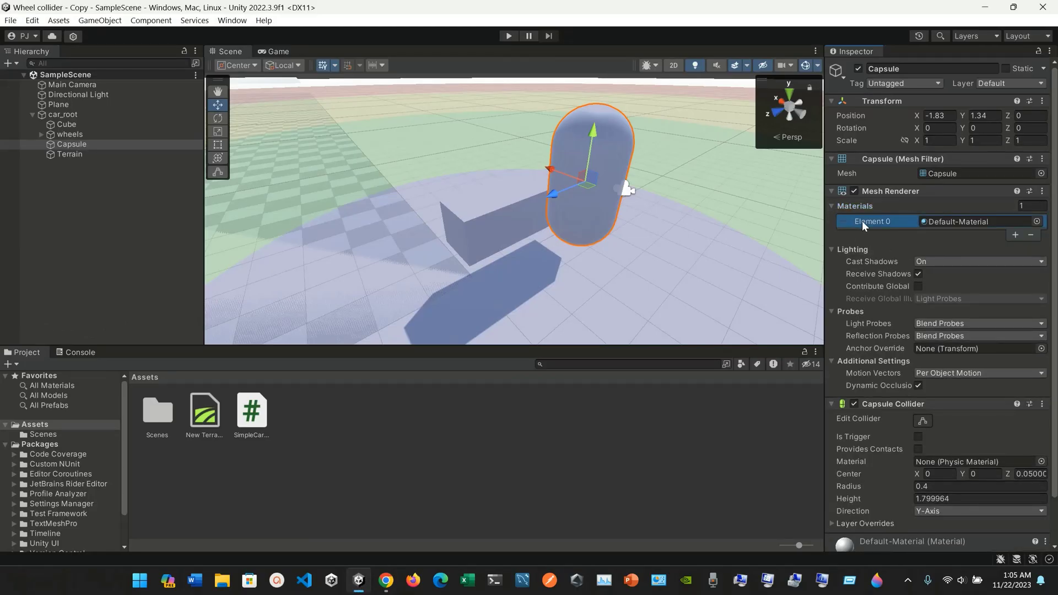
left_click(955, 223)
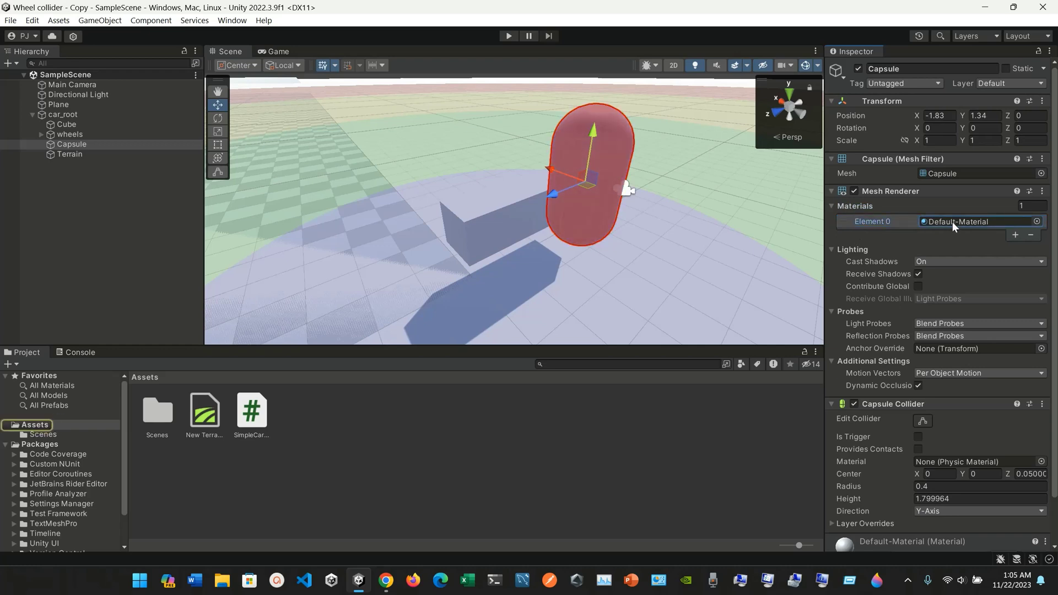
Assign the built-in SpatialMappingWireframe material to Element 0 of the Capsule's Mesh Renderer and close the material picker
left_click(1036, 222)
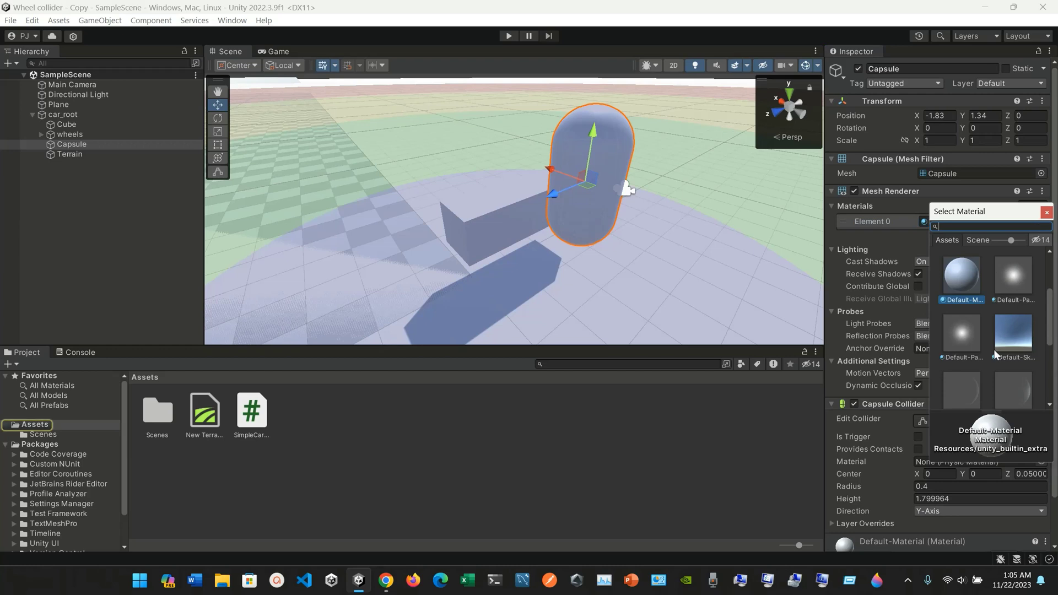
scroll(998, 355, "down", 3)
left_click(972, 374)
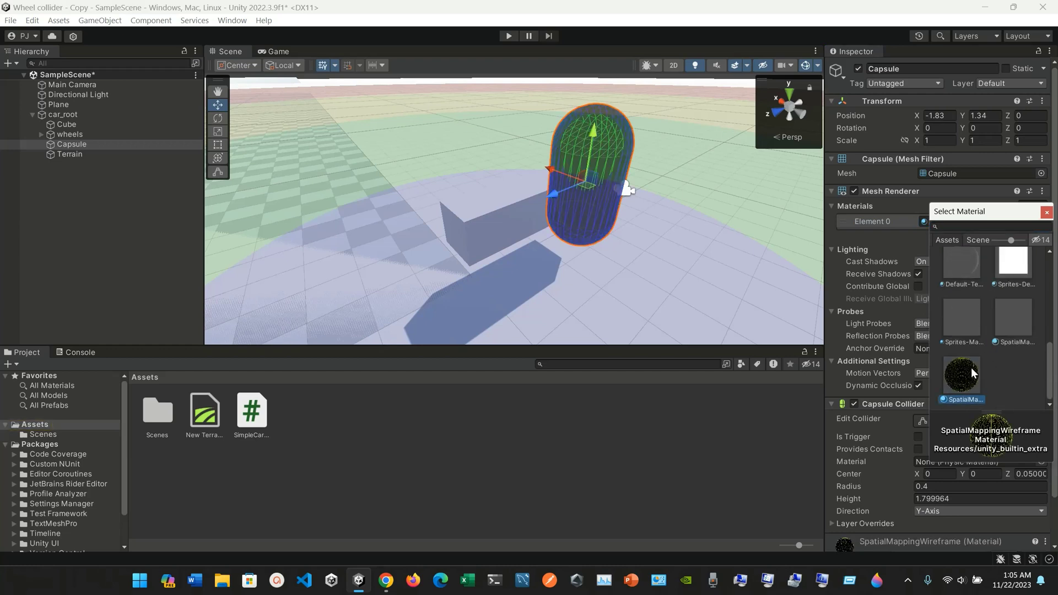
left_click(668, 221)
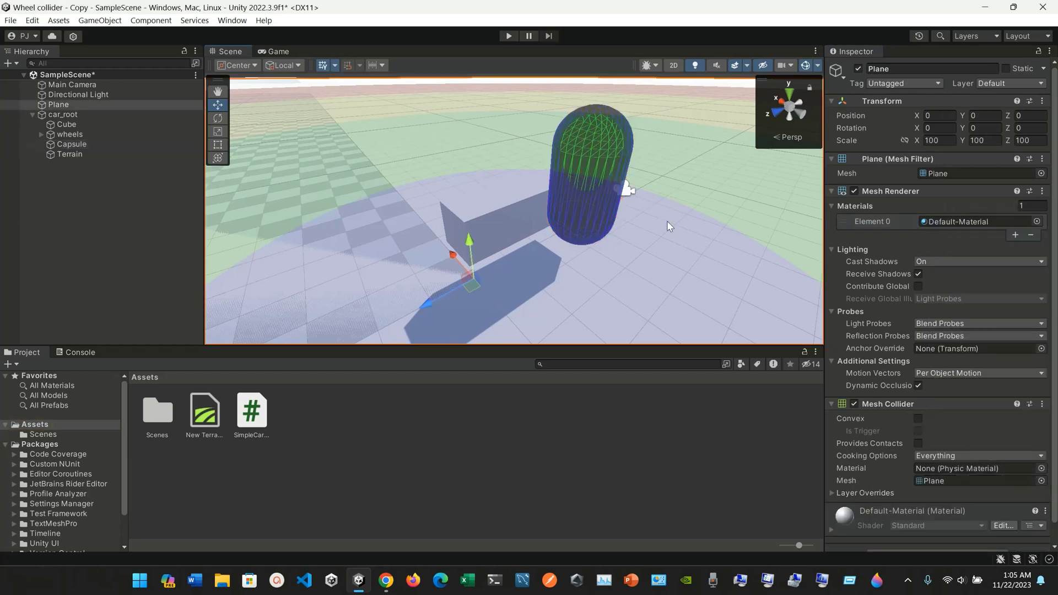
Try the Wireframe shading mode in the Scene view and set it to Shaded Wireframe
left_click(651, 65)
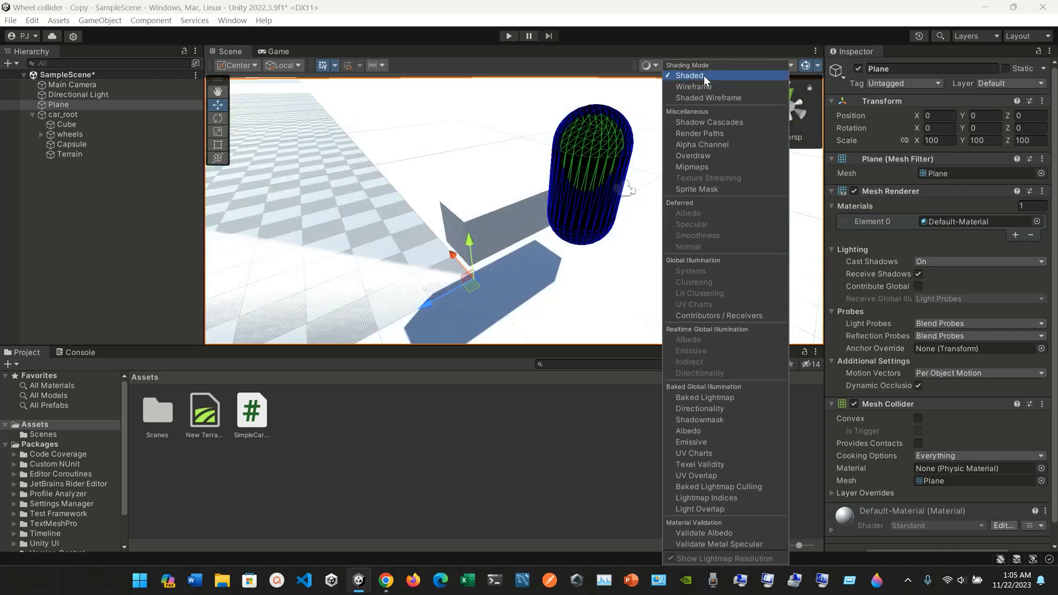
left_click(702, 86)
left_click(708, 98)
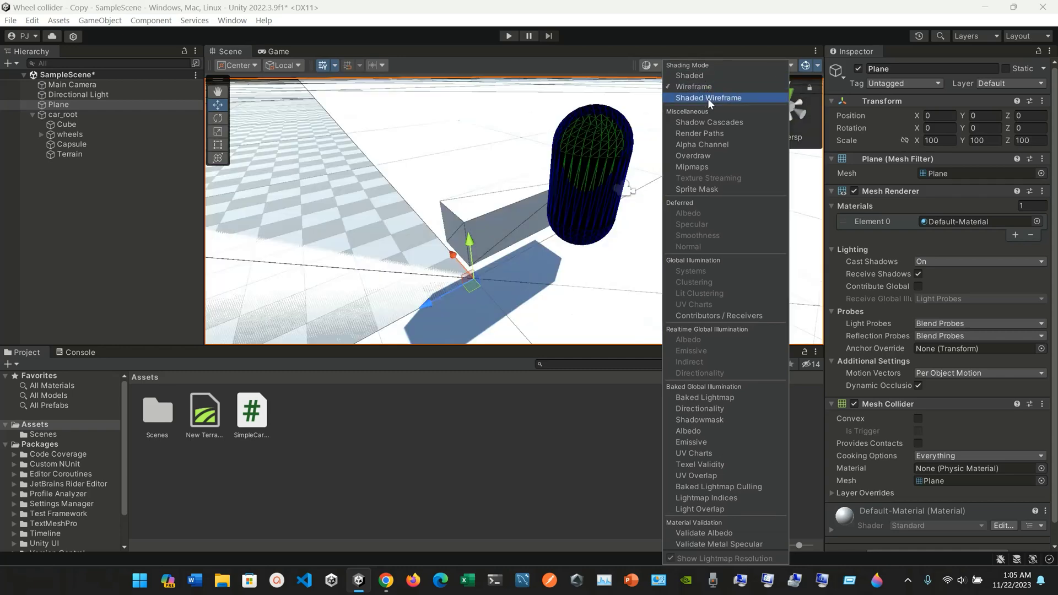
Examine the Capsule's new material in the Game view, briefly running and stopping Play mode
left_click(277, 51)
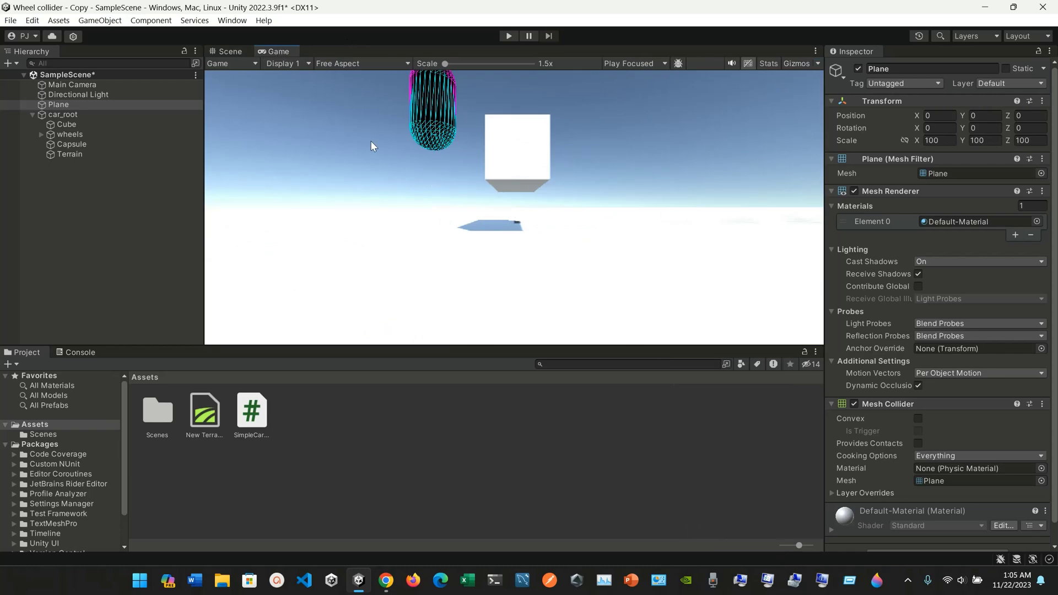
key("super")
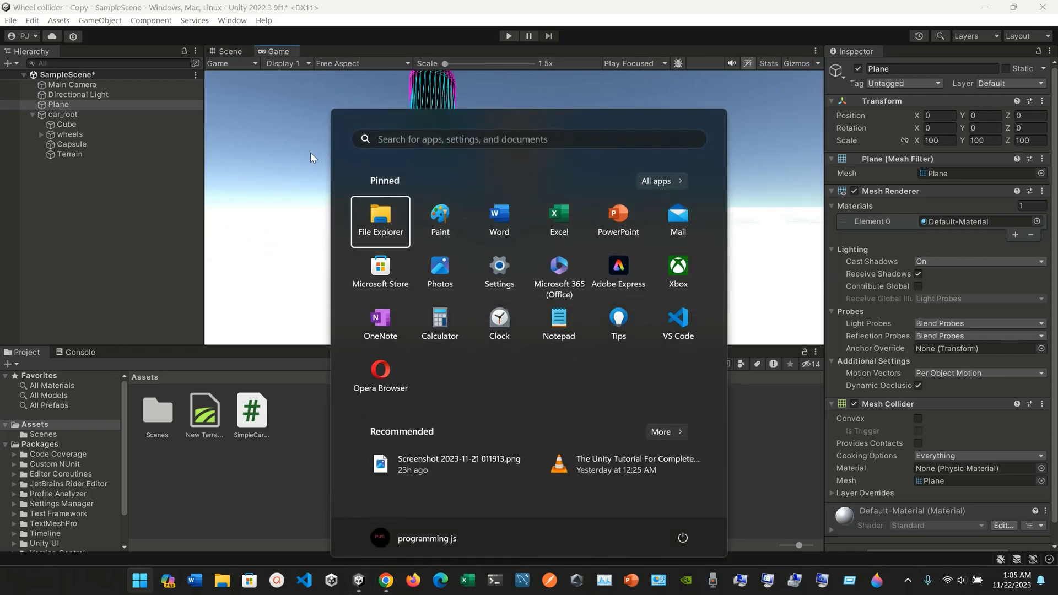
left_click(312, 158)
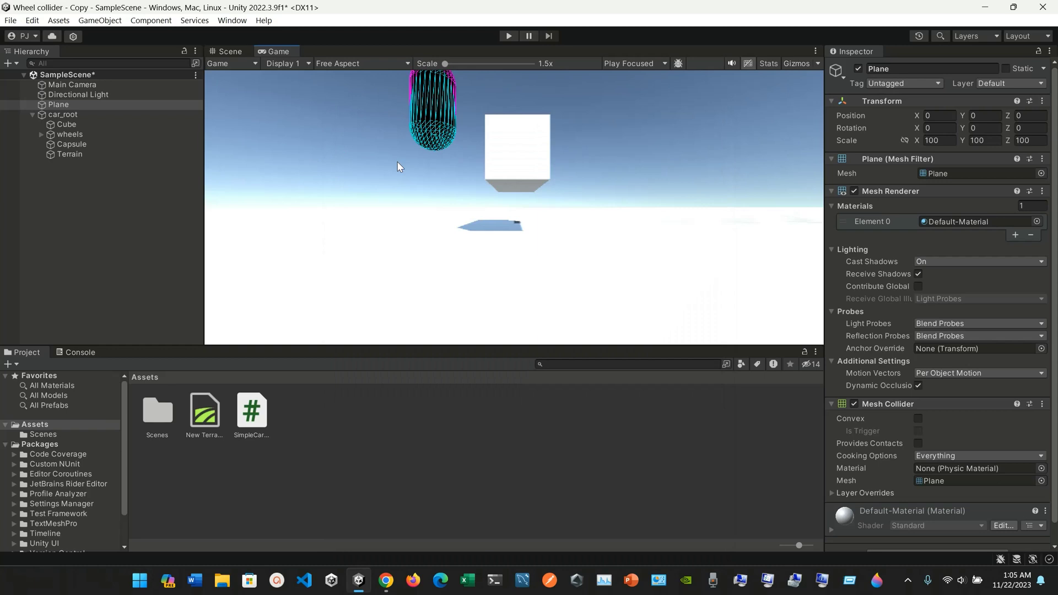
left_click(507, 35)
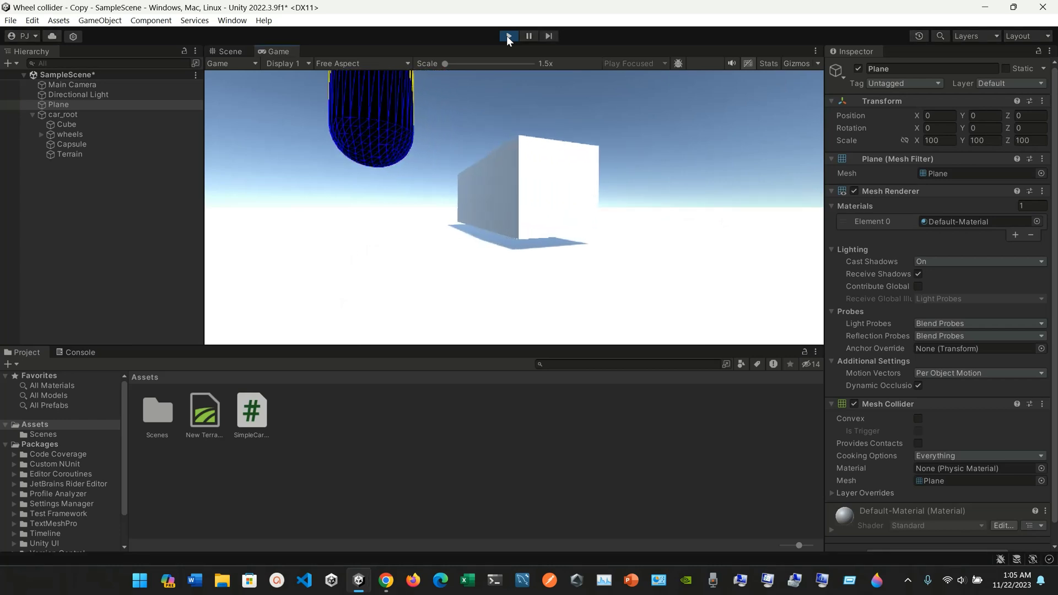
left_click(506, 35)
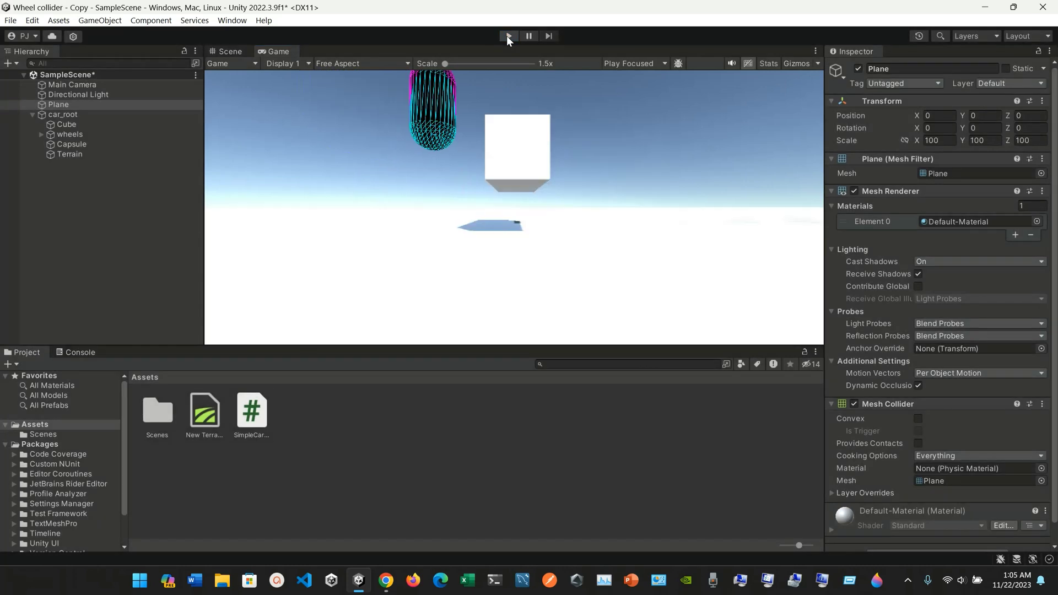
Try built-in materials on the Cube under car_root, including SpatialMappingWireframe and Sprites-Mask, and preview the Sprites-Mask version in the Game view
left_click(88, 123)
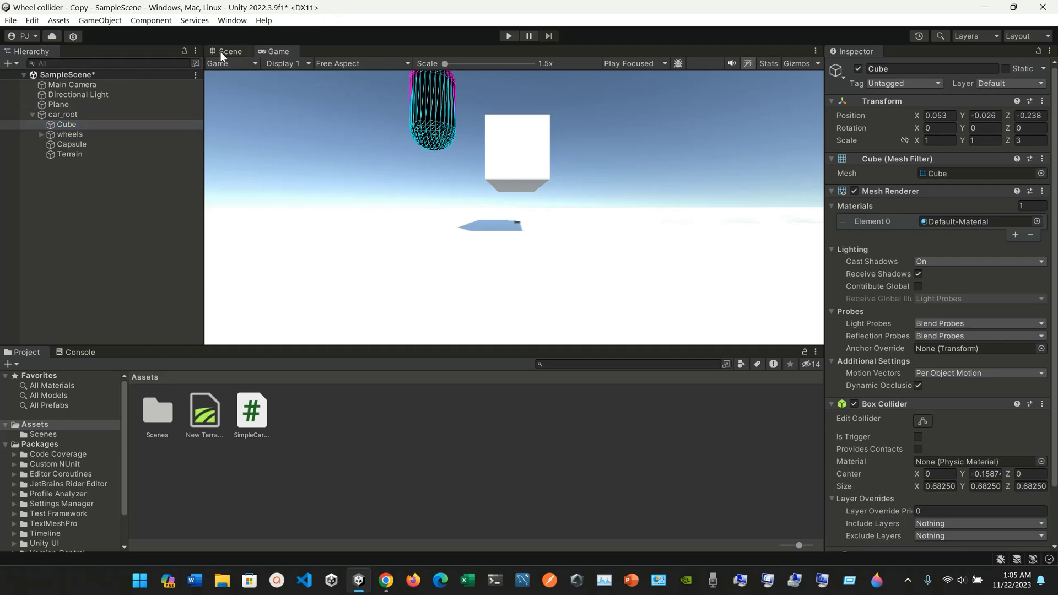
left_click(223, 52)
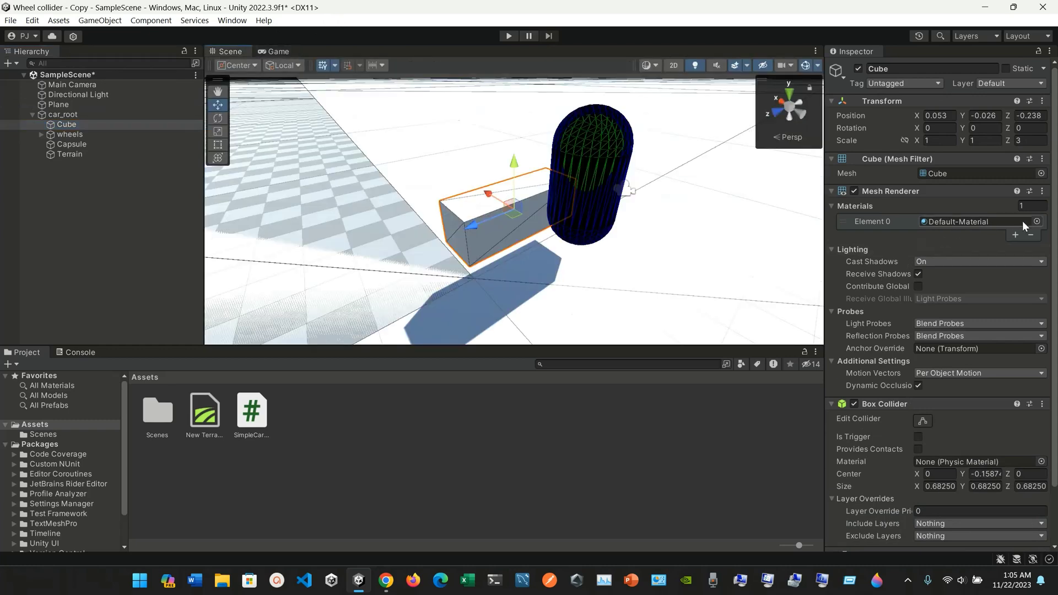
left_click(1037, 222)
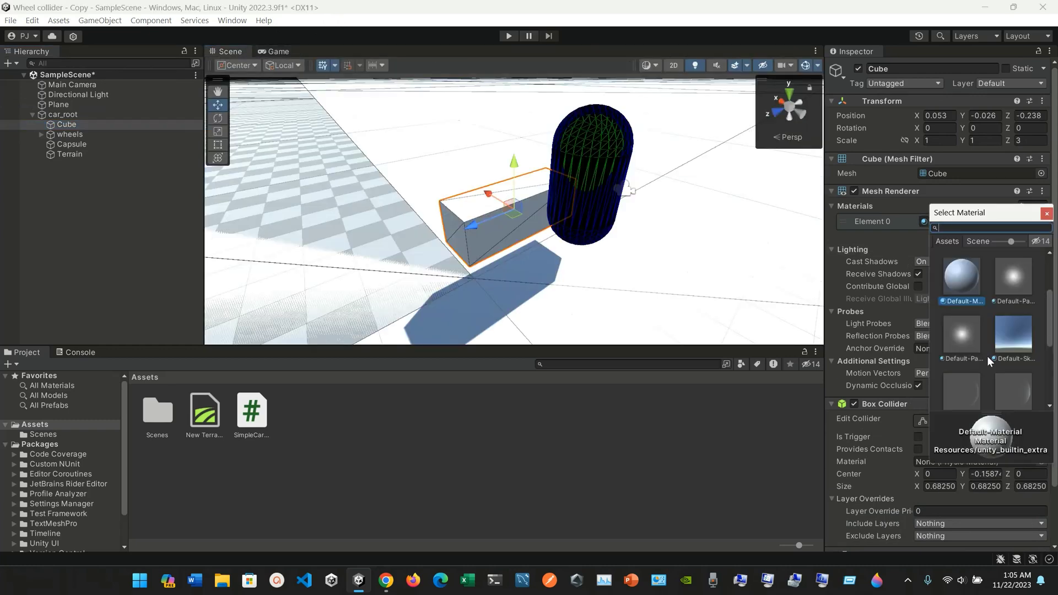
scroll(987, 358, "down", 3)
left_click(965, 371)
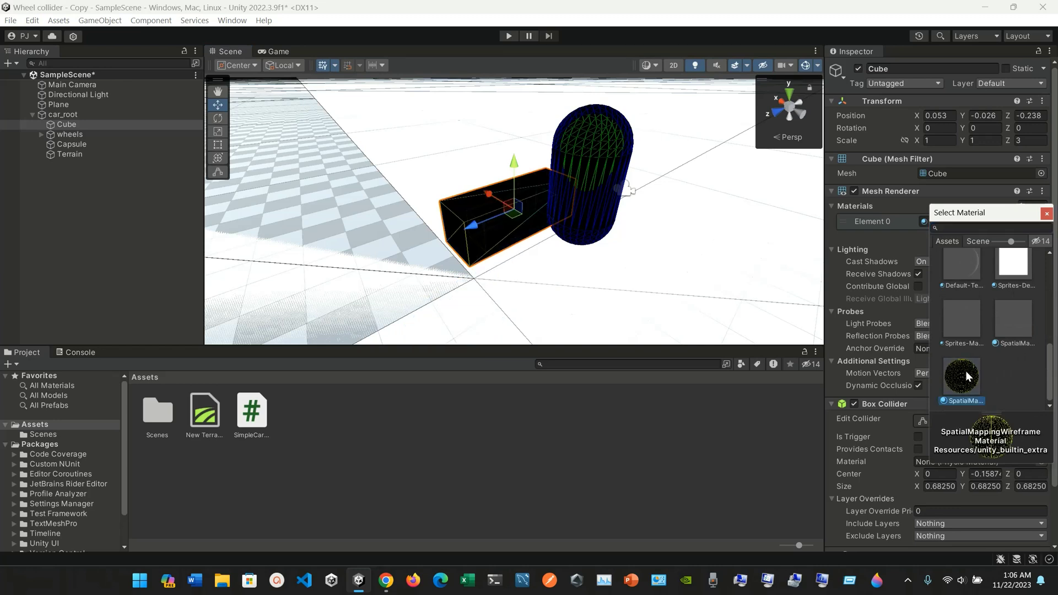
left_click(1005, 320)
left_click(970, 320)
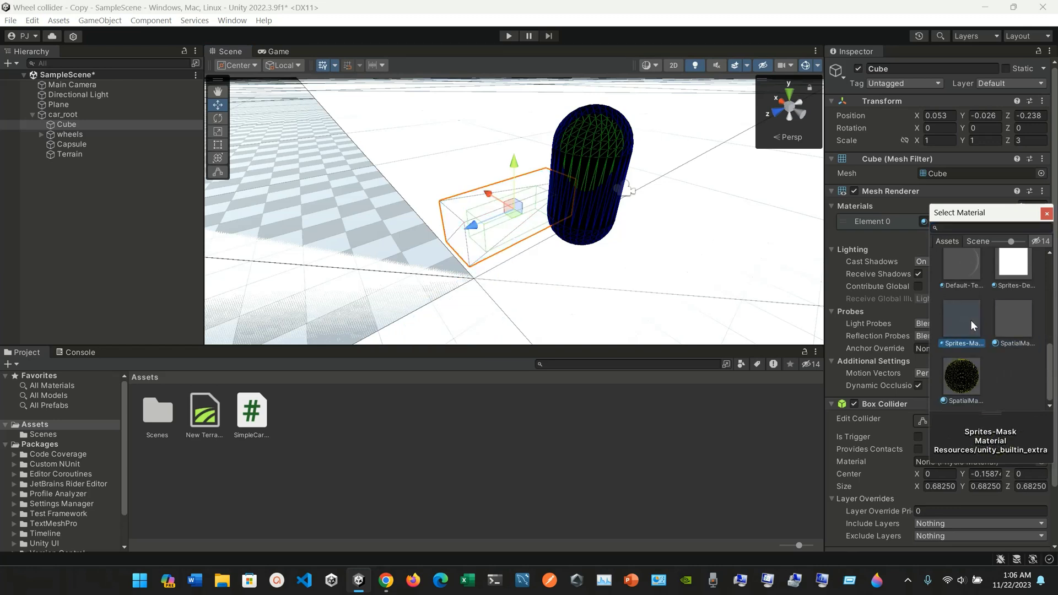
left_click(270, 51)
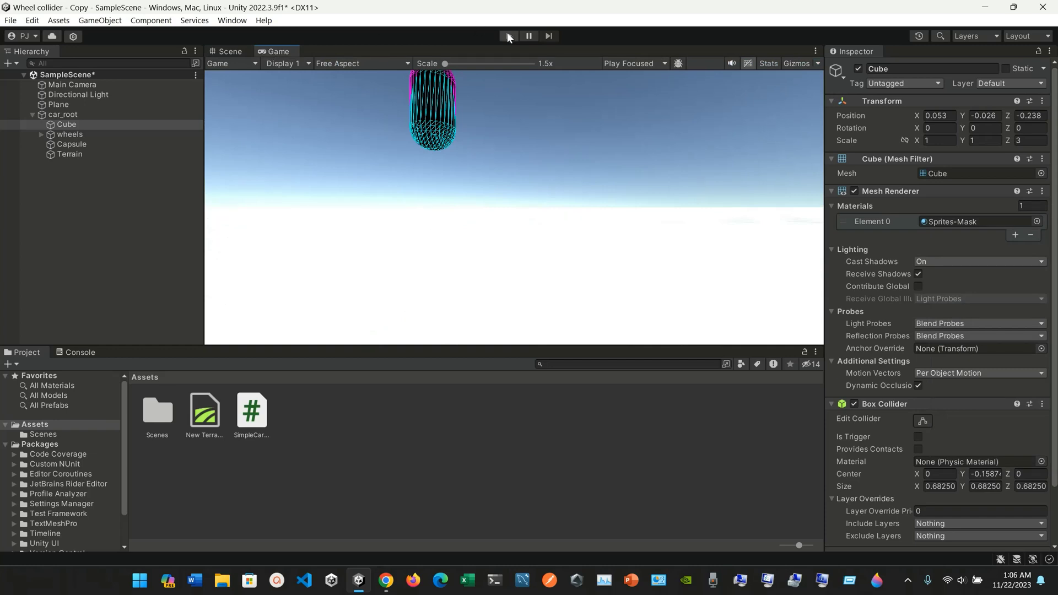
left_click(233, 49)
Assign the SpatialMappingWireframe material to Element 0 of the Cube's Mesh Renderer
left_click(956, 221)
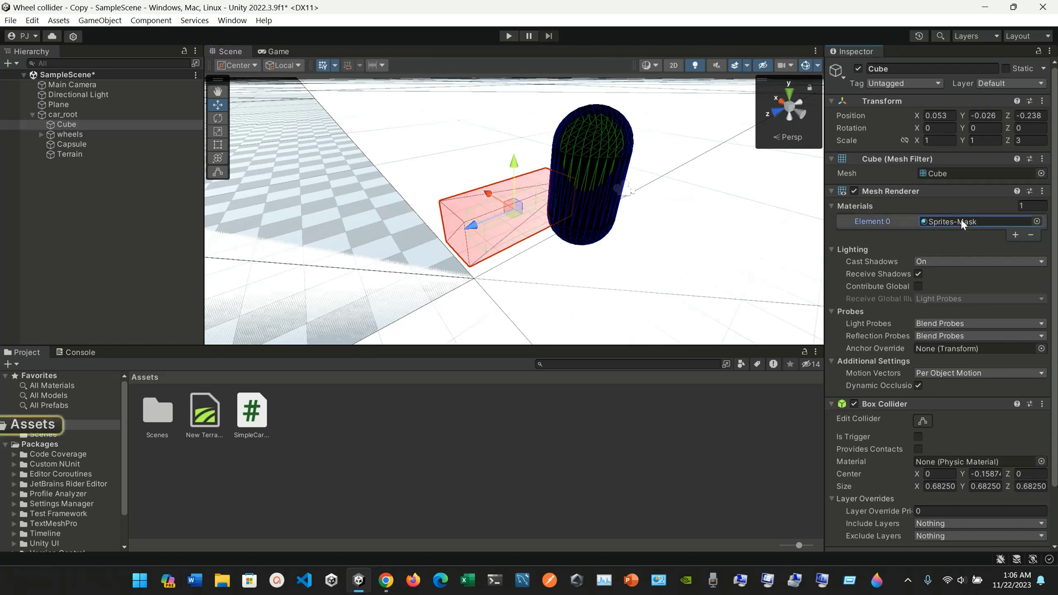
left_click(1036, 221)
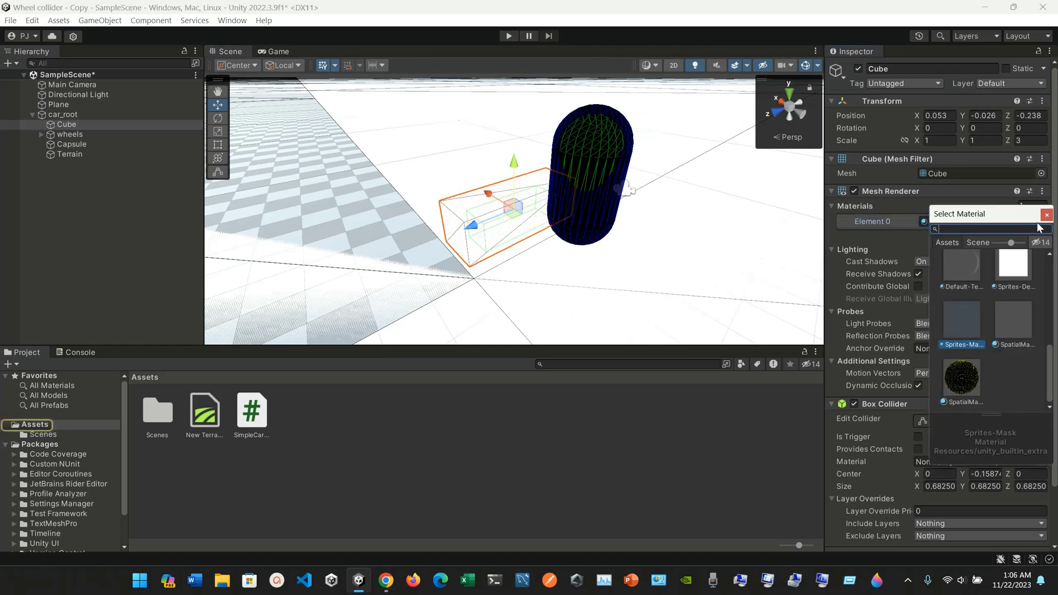
left_click(962, 379)
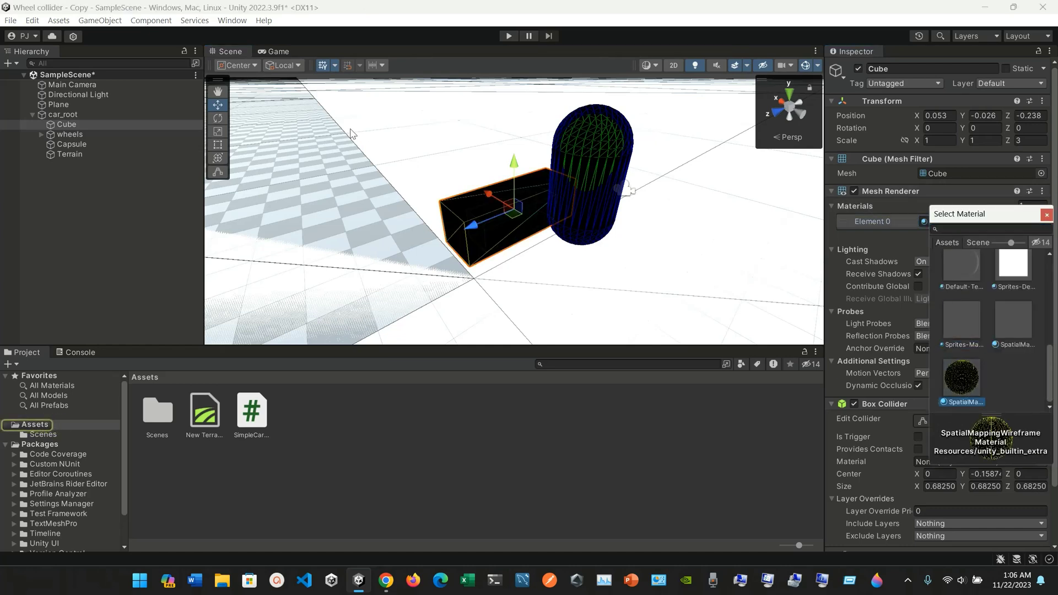
Compare the Cube's material in the Game and Scene views, and save SampleScene with nothing selected
left_click(276, 51)
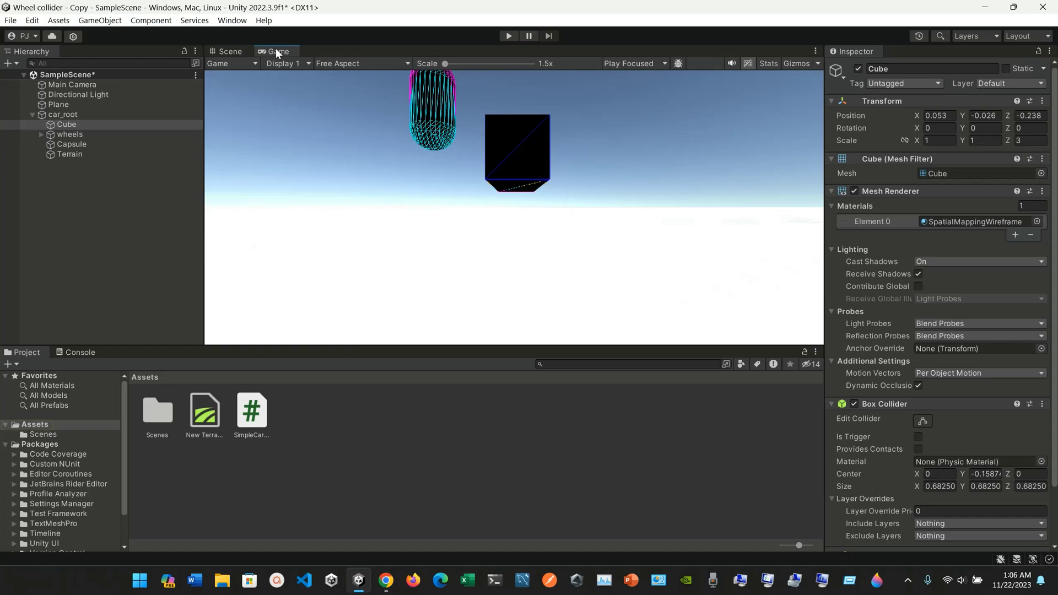
left_click(236, 51)
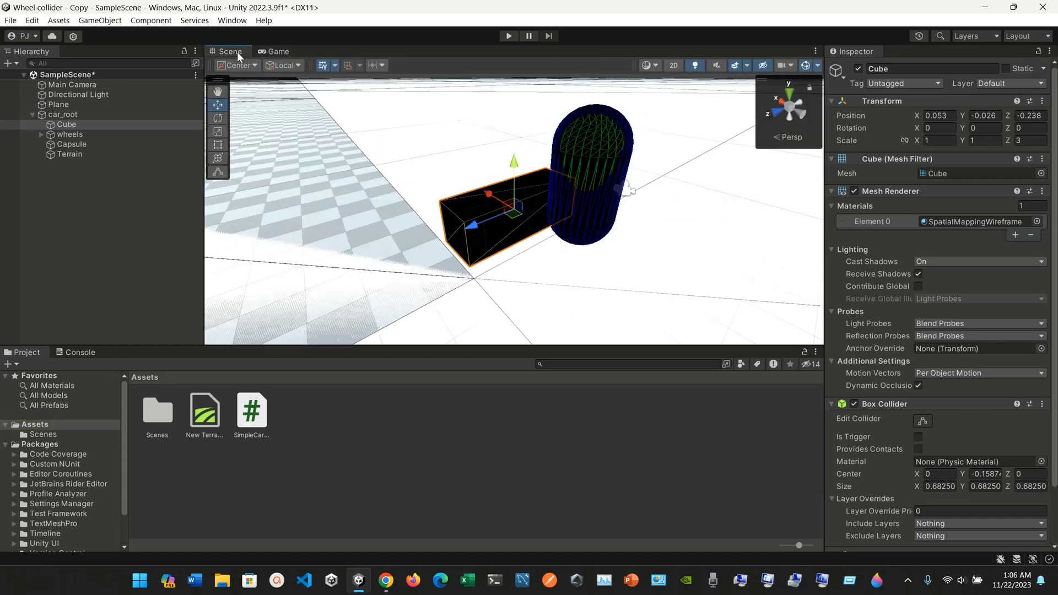
left_click(74, 224)
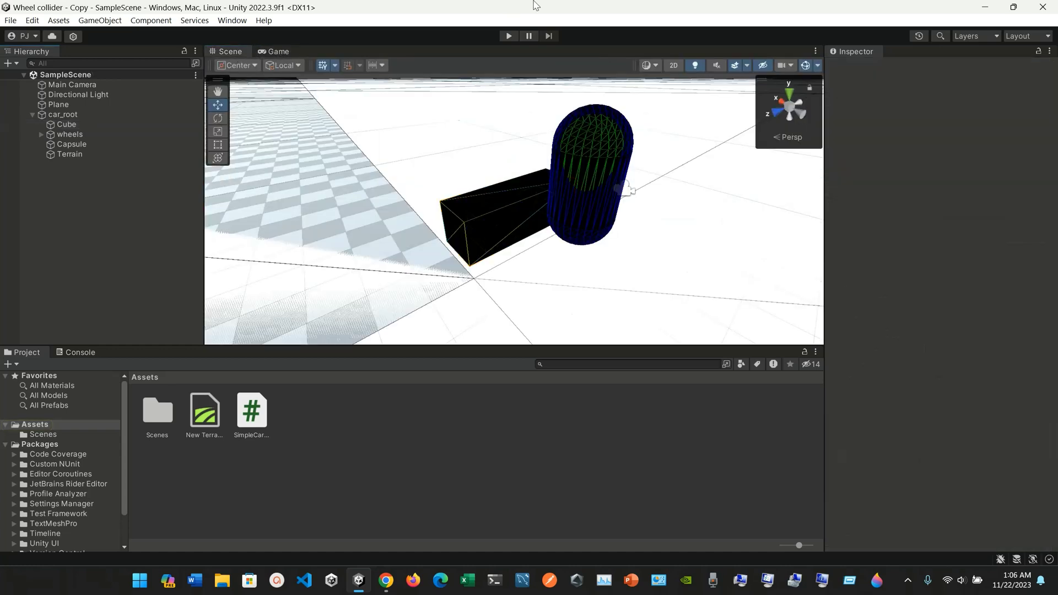
left_click(283, 52)
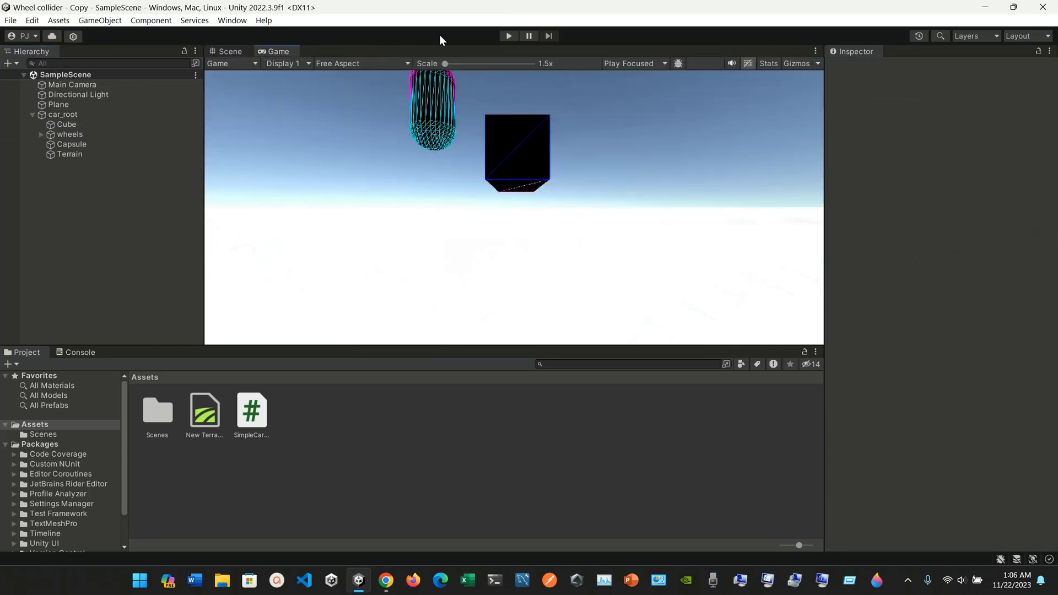
left_click(234, 52)
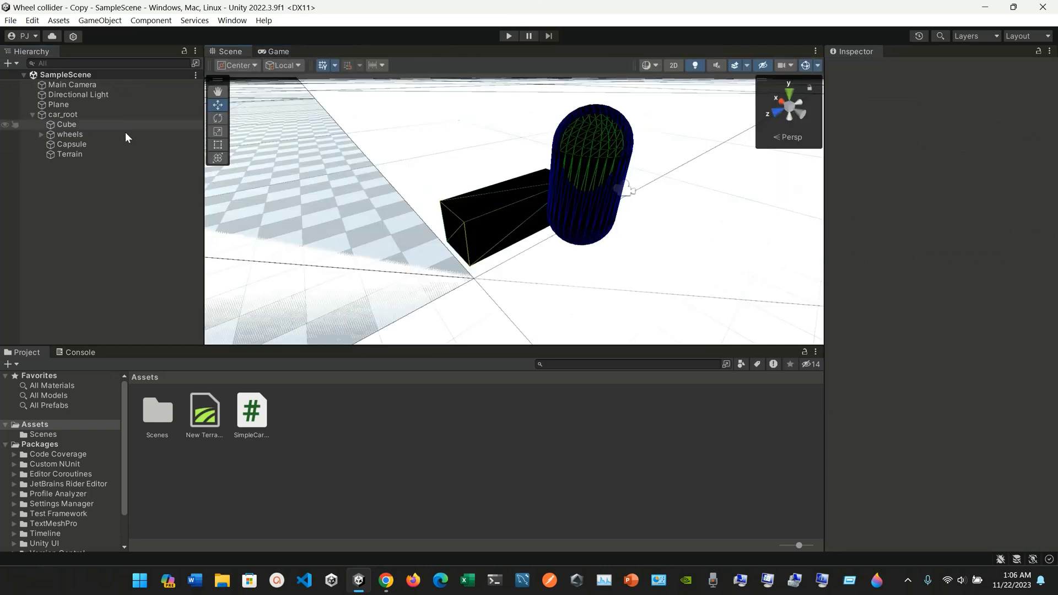
Select the Cube and examine the available materials for Element 0 of its Mesh Renderer, keeping the current one
left_click(66, 124)
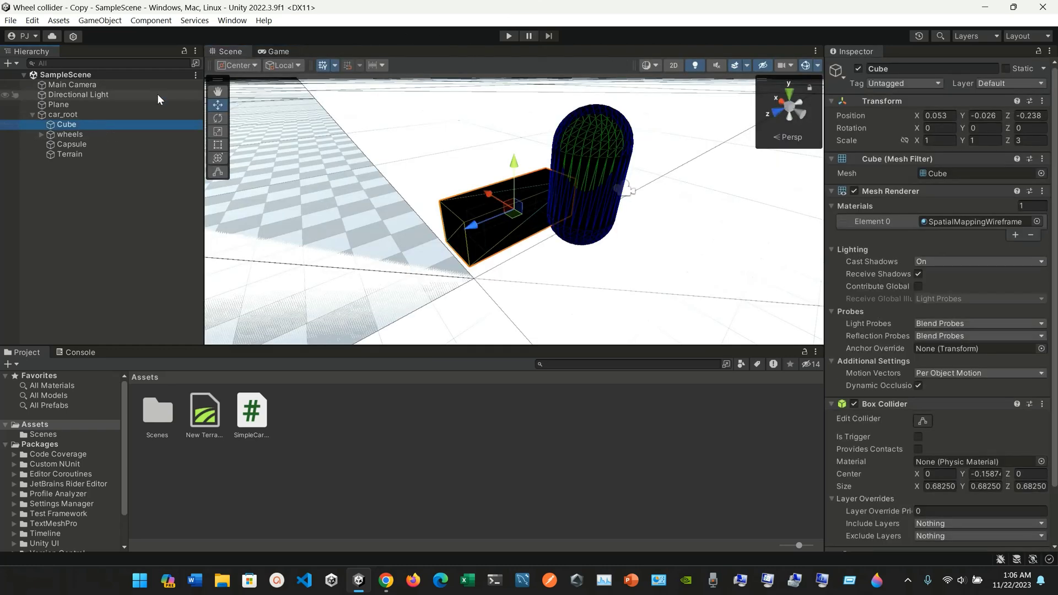
left_click(1037, 221)
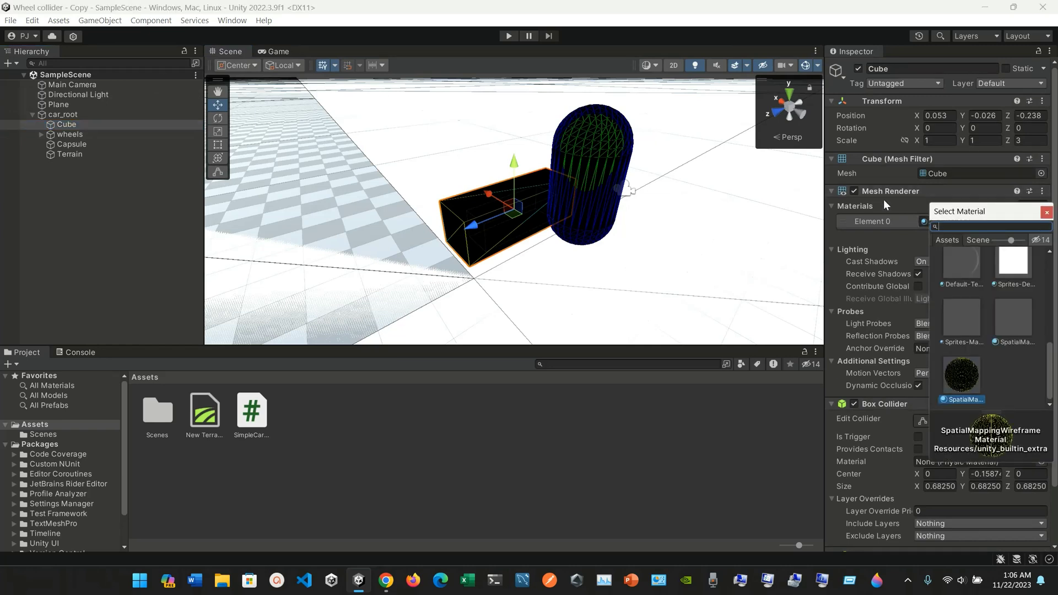
left_click(881, 222)
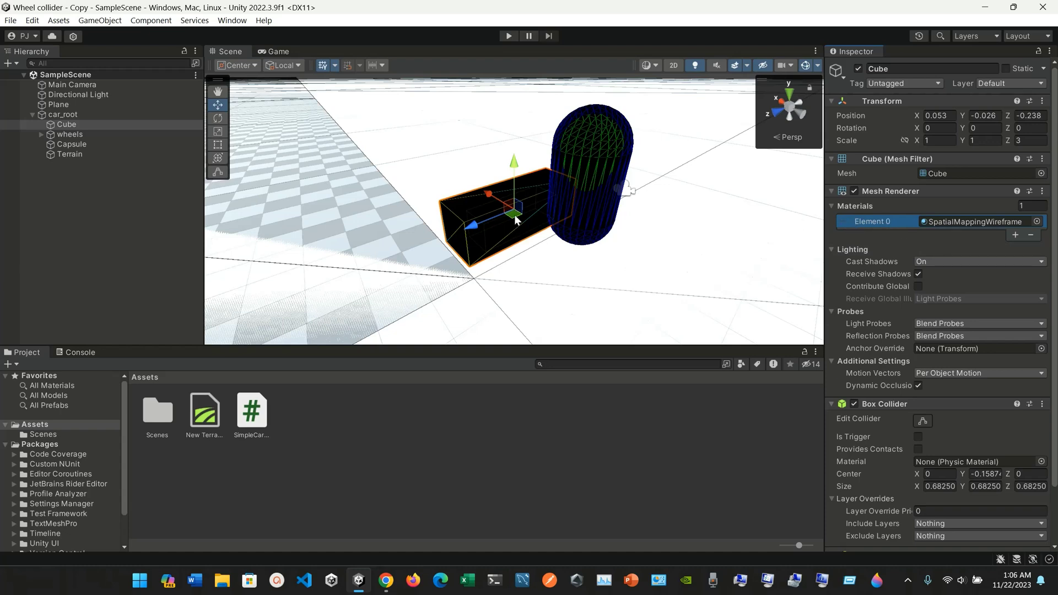
Show the Game view and maximize it to fill the editor window
left_click(282, 51)
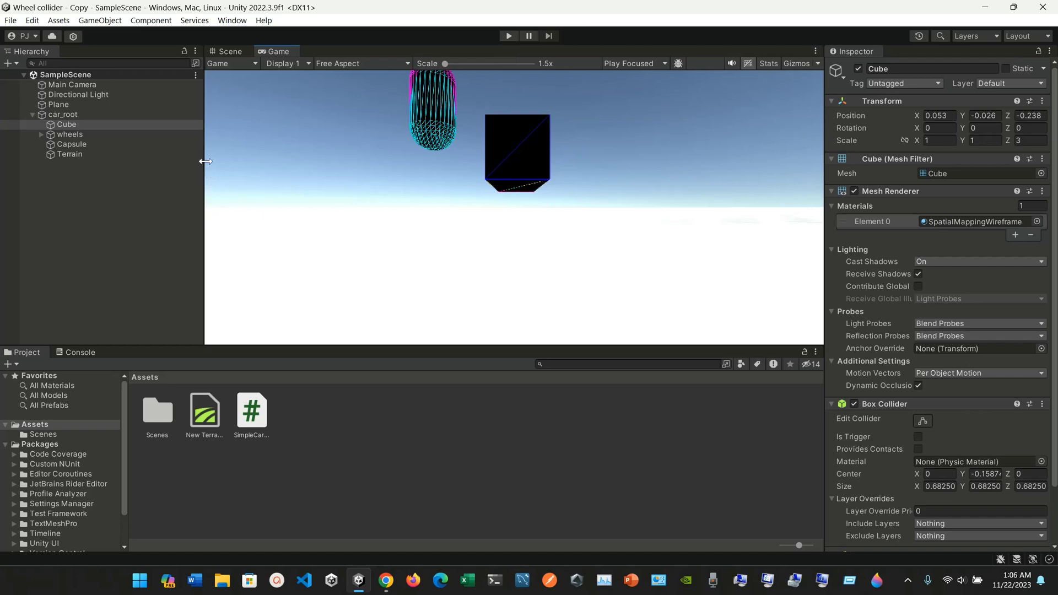
left_click(815, 51)
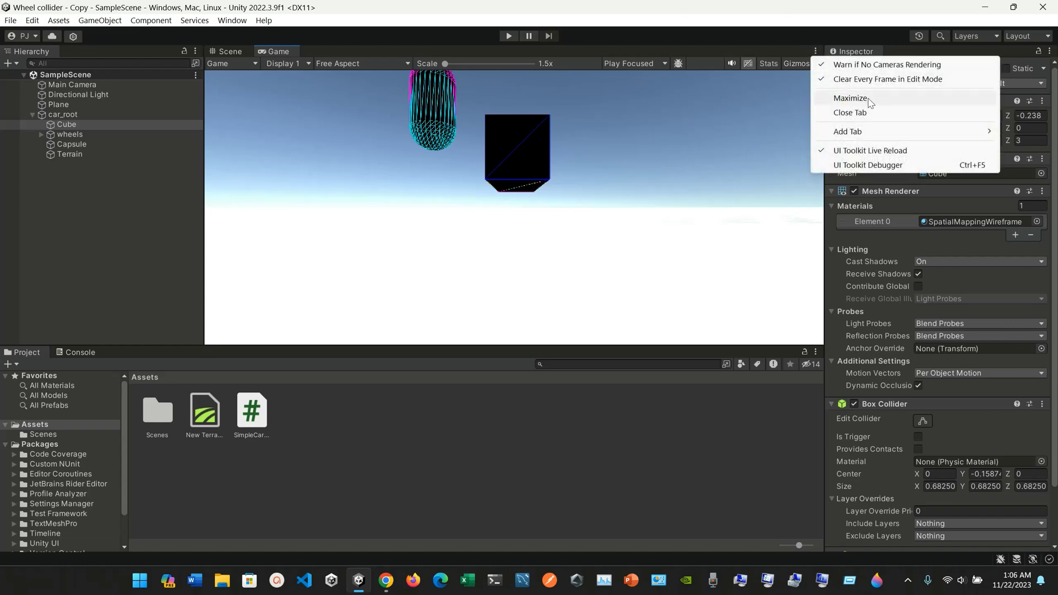
left_click(851, 98)
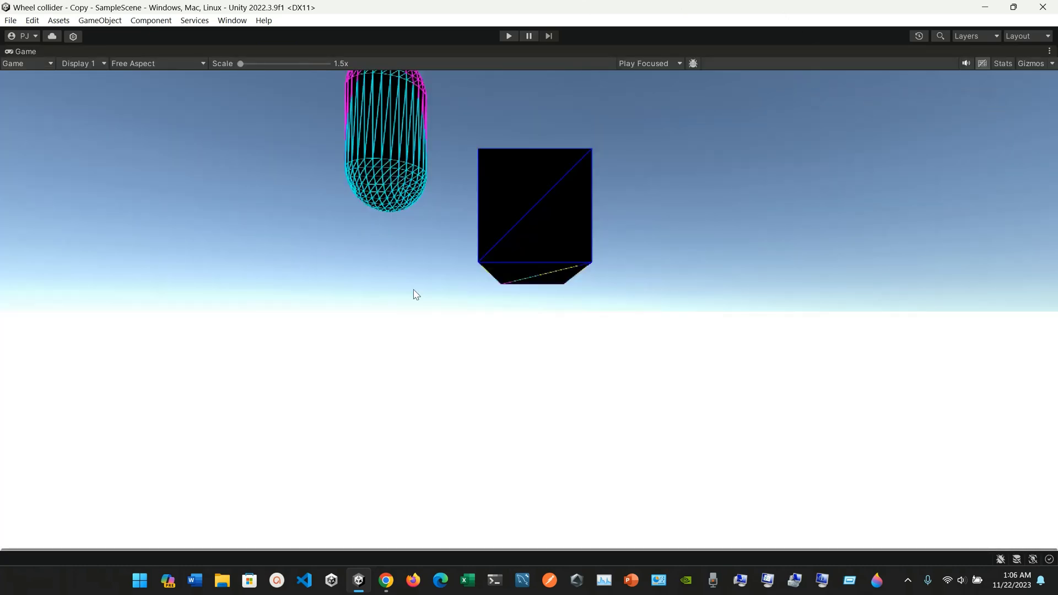
Run and stop the scene twice in Play mode, and restore the editor's Default window layout
left_click(508, 36)
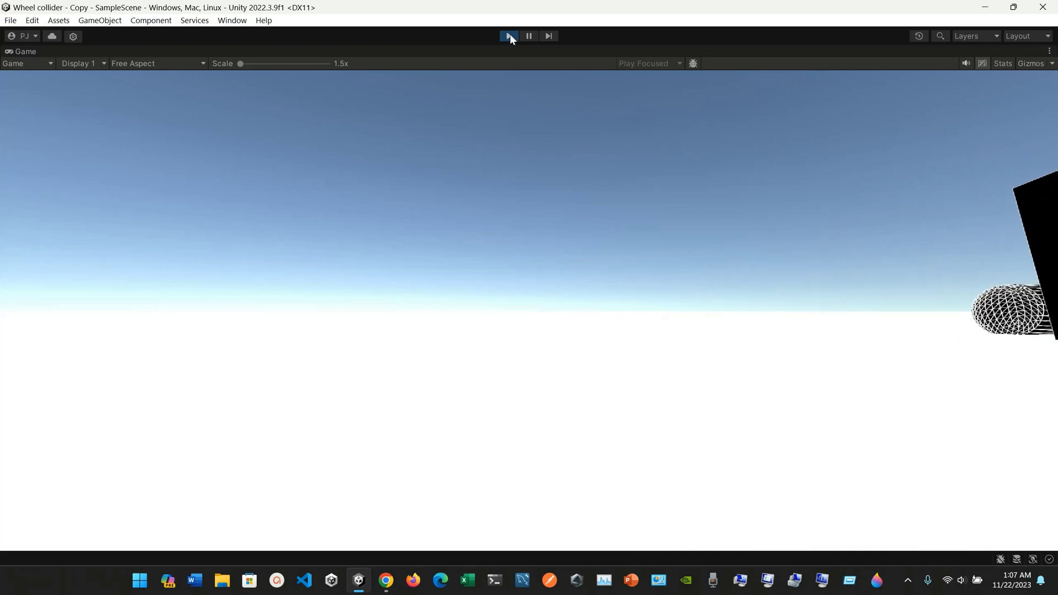
left_click(509, 36)
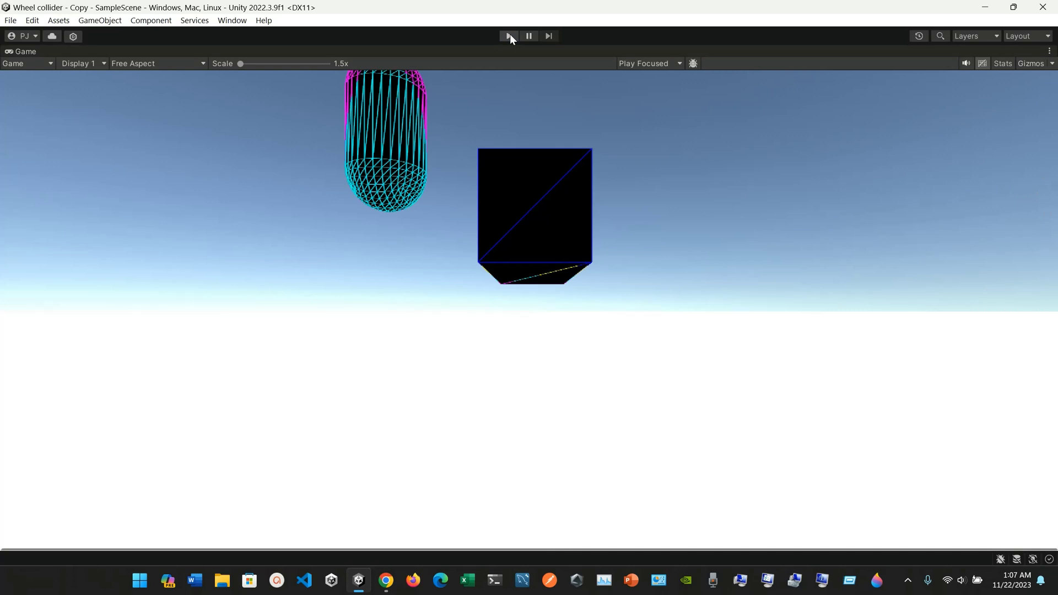
left_click(509, 35)
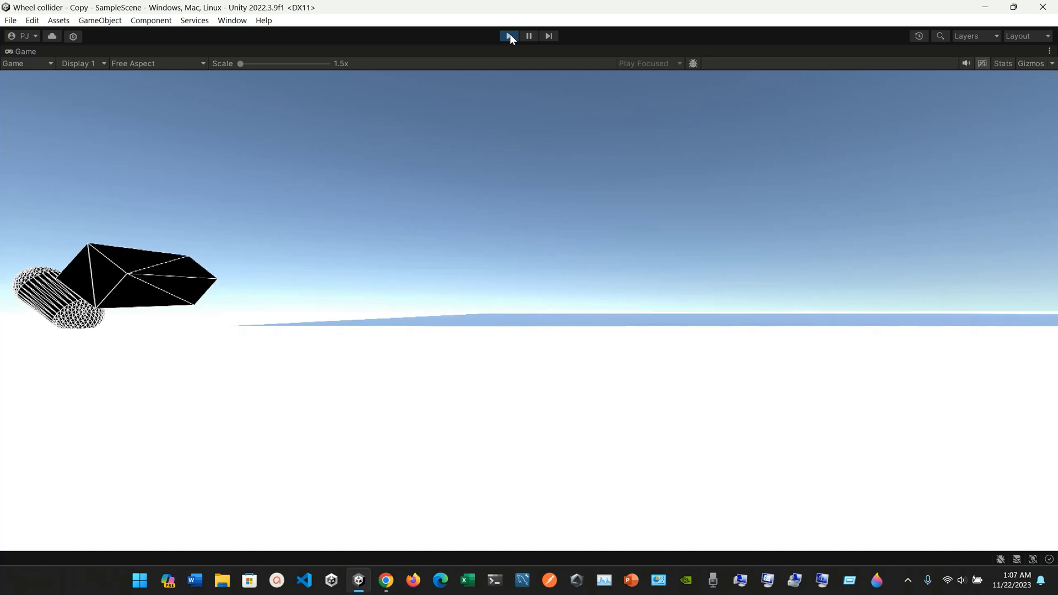
left_click(509, 36)
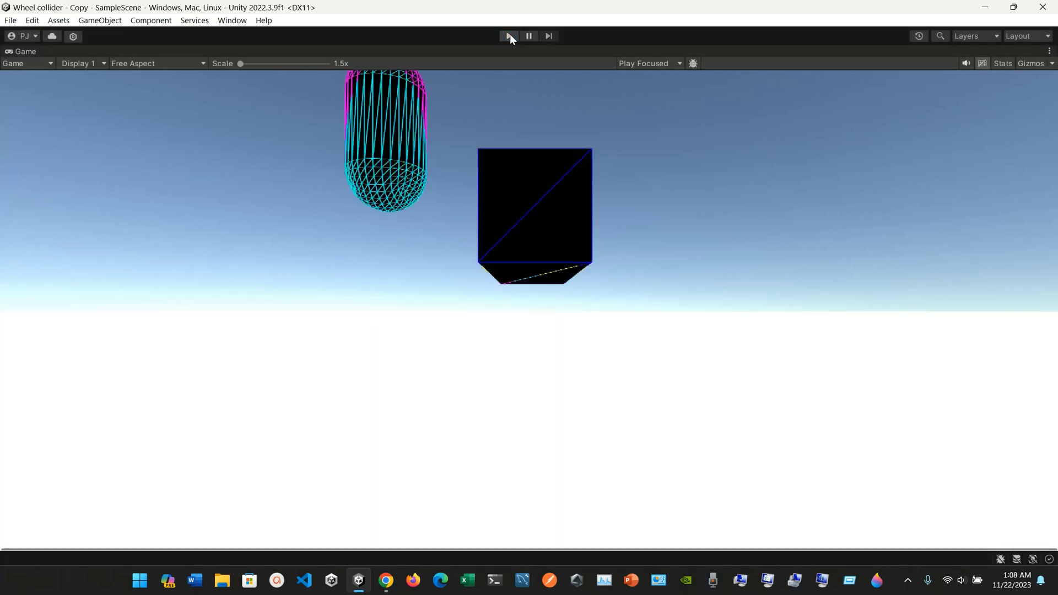
left_click(1025, 36)
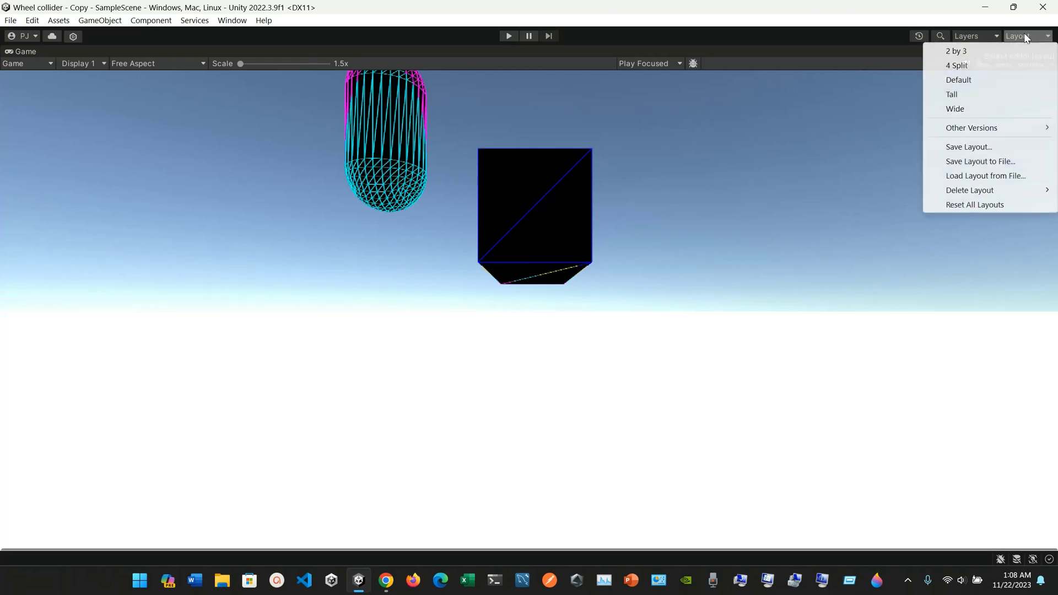
left_click(967, 81)
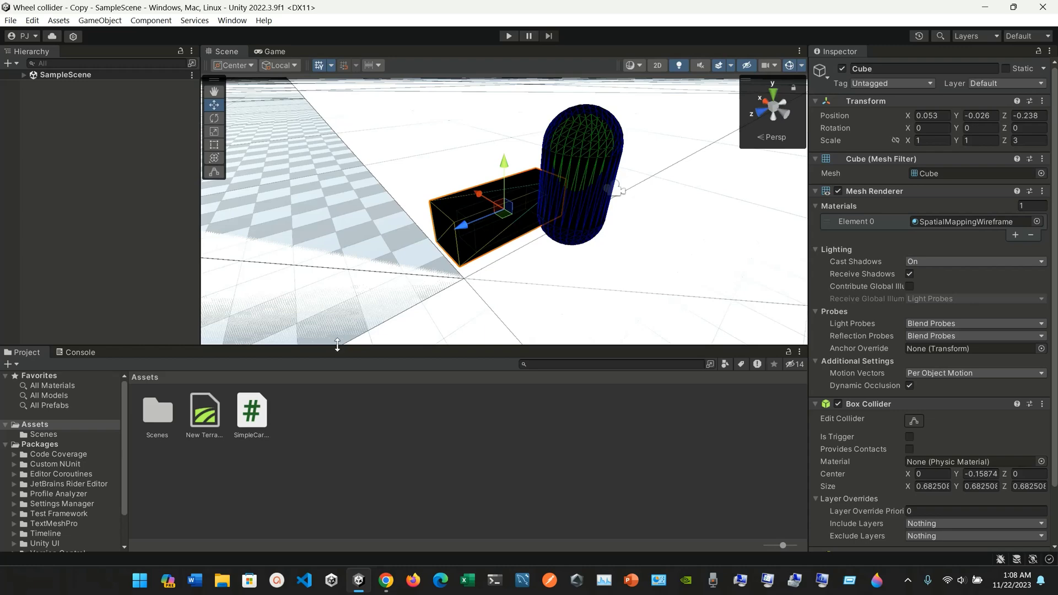
Switch to Chrome and read the Materials section of the Mesh Renderer manual page, including the Size and Element properties
left_click(386, 579)
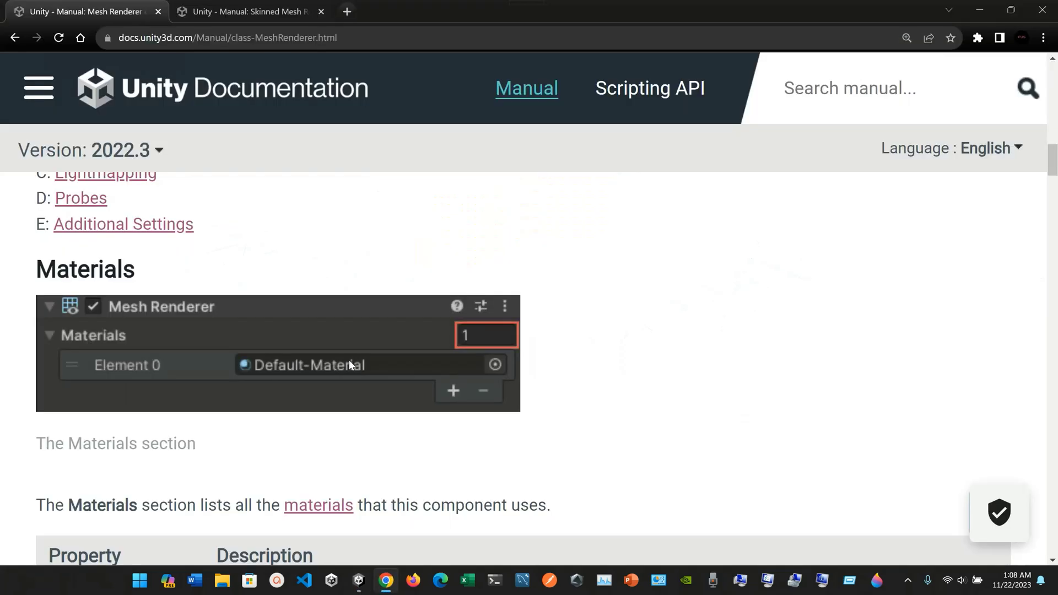
scroll(219, 331, "down", 1)
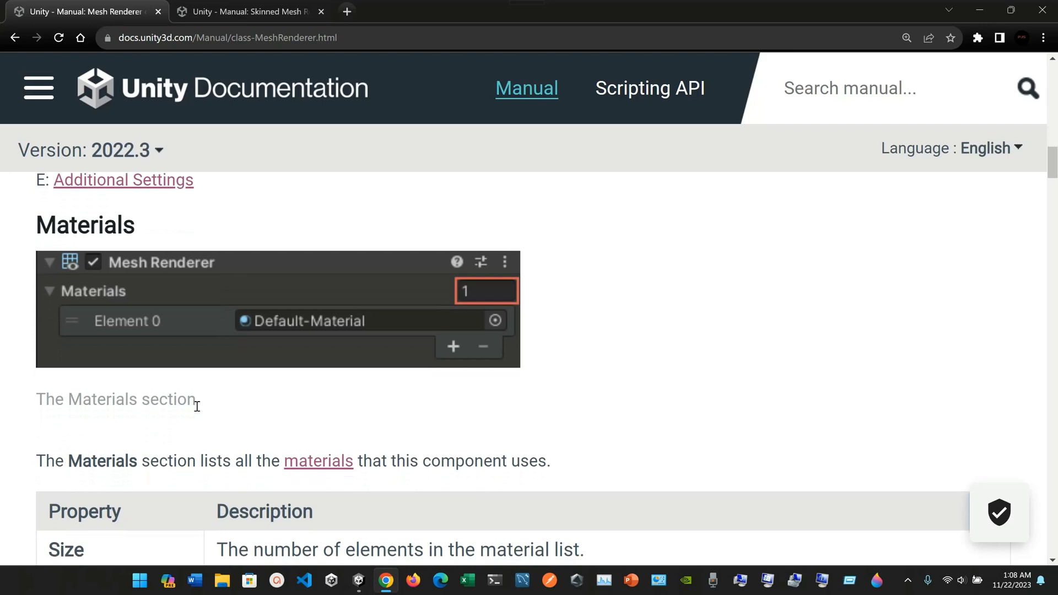
scroll(197, 406, "down", 3)
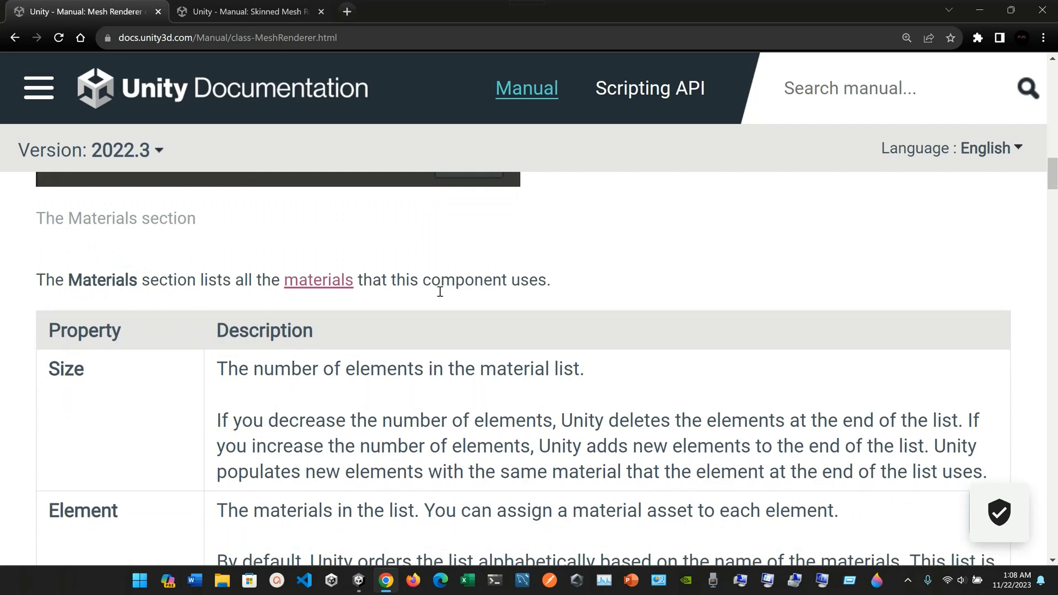
scroll(438, 291, "down", 2)
scroll(207, 274, "up", 1)
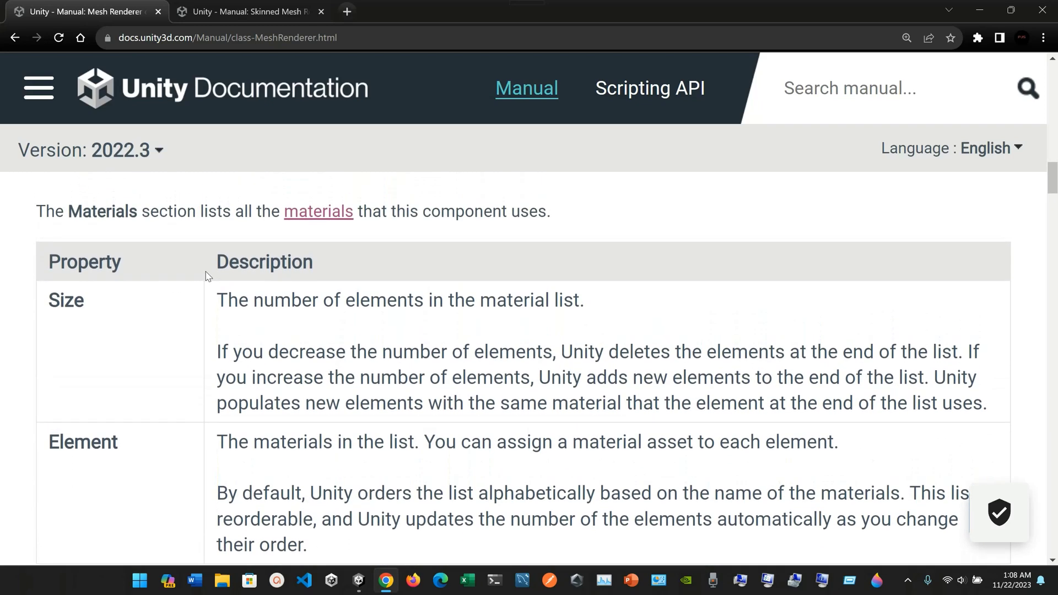
scroll(208, 275, "up", 3)
scroll(207, 276, "down", 1)
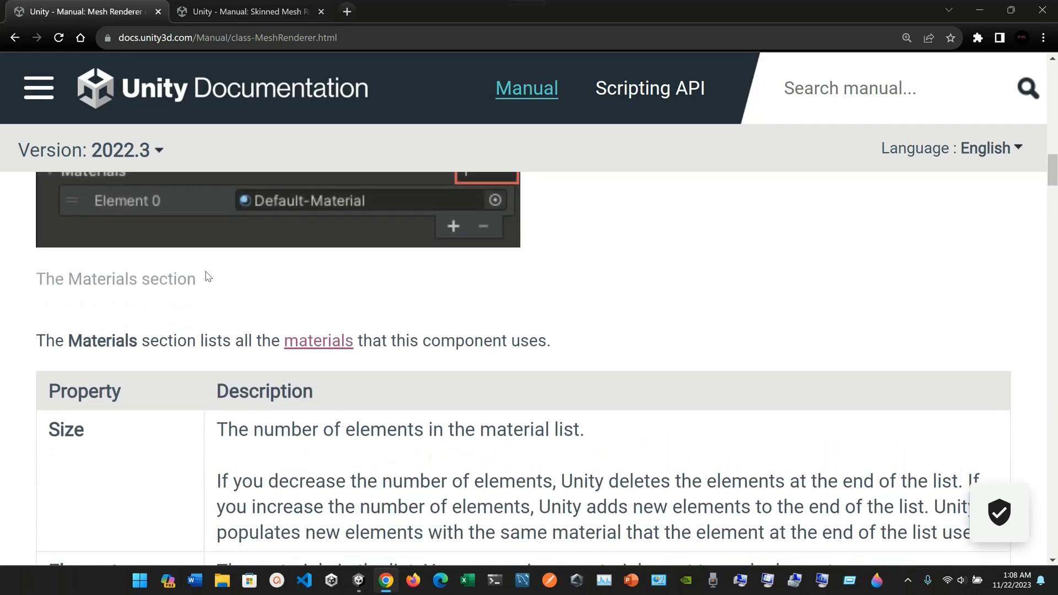
scroll(207, 276, "up", 1)
scroll(207, 276, "down", 2)
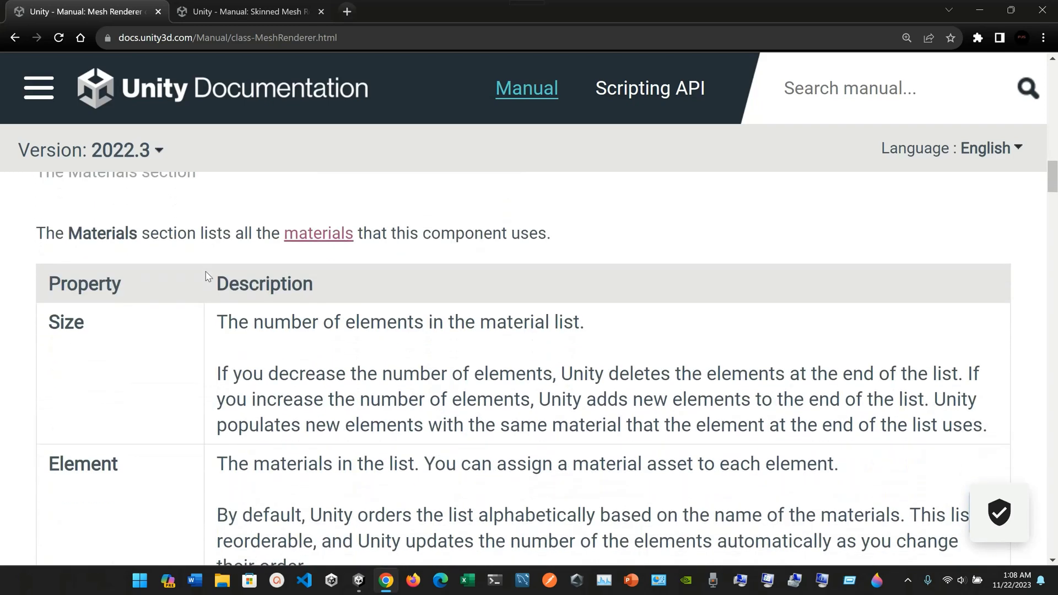
In Unity, add a second entry to the Cube's Mesh Renderer materials and assign Default-Terrain-Standard to Element 1
left_click(358, 581)
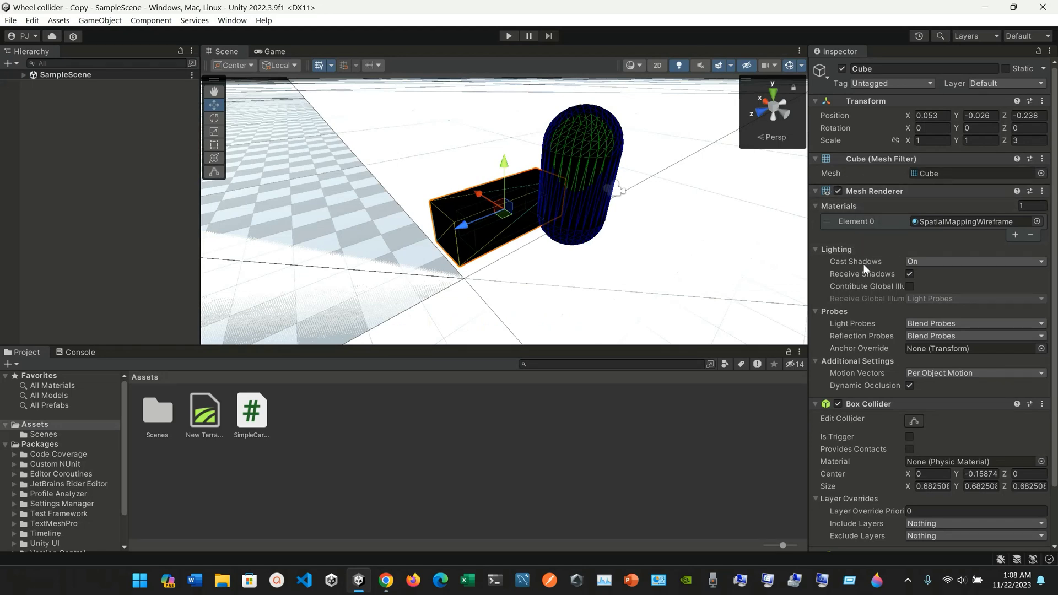
left_click(865, 223)
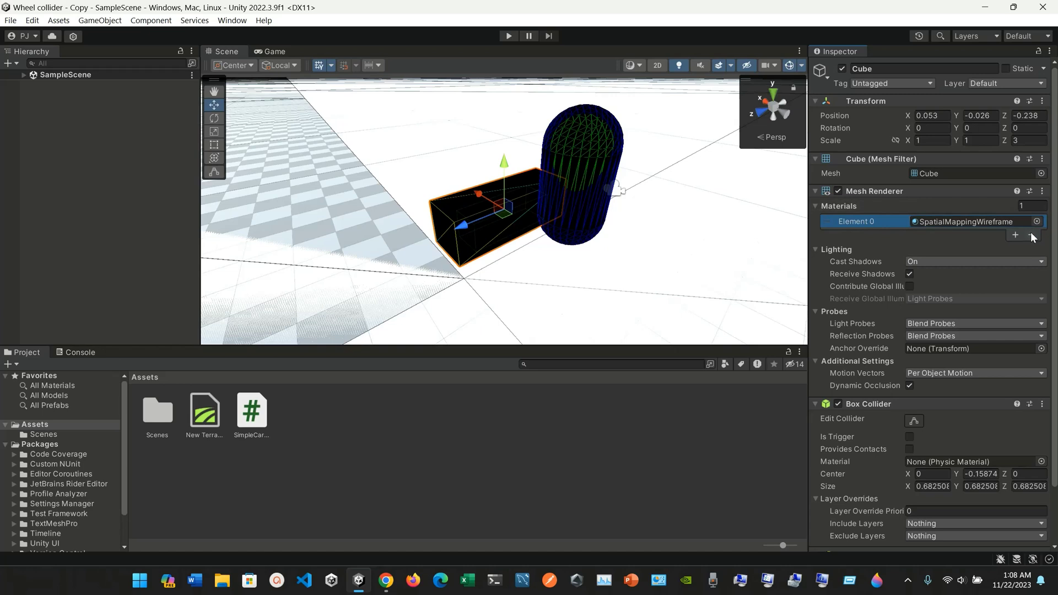
left_click(1015, 235)
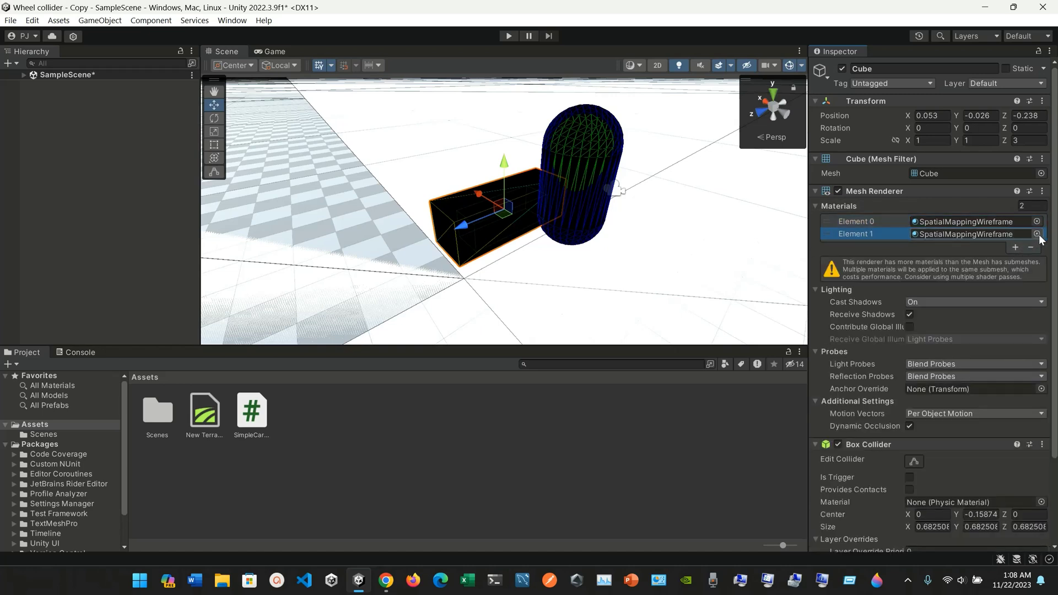
left_click(1036, 235)
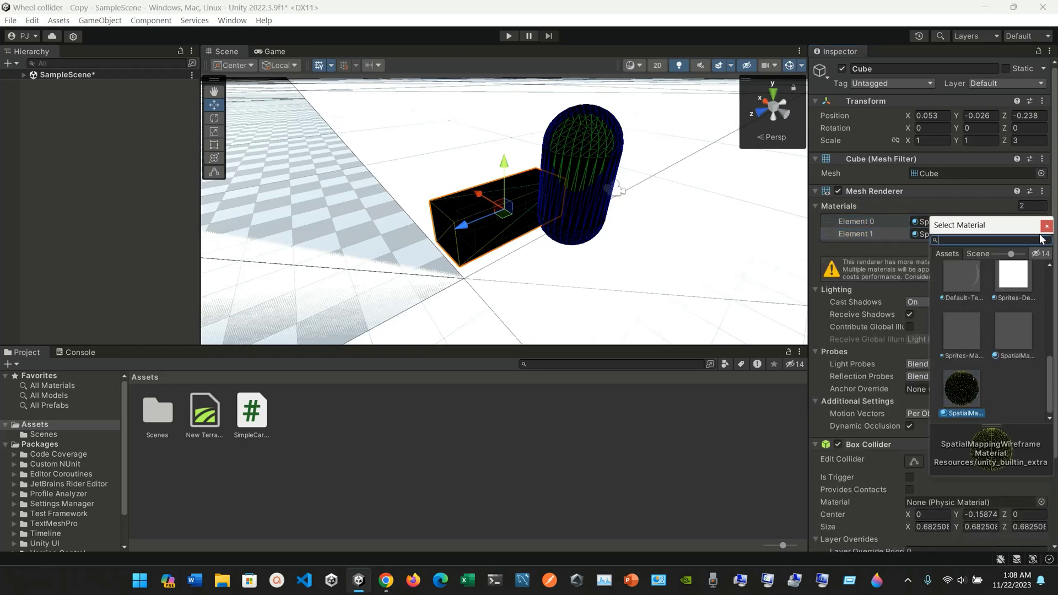
left_click(967, 282)
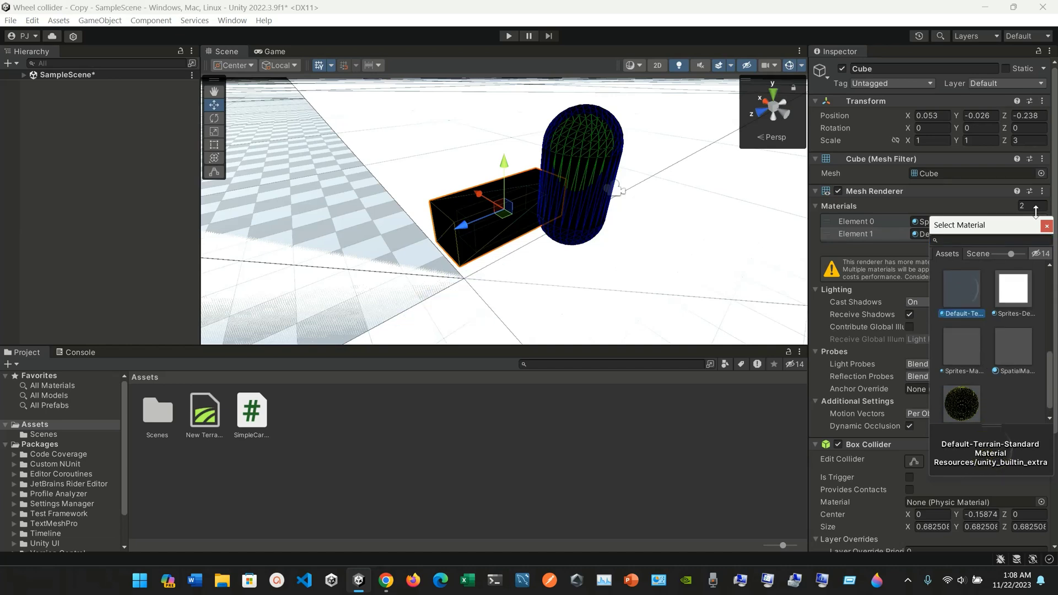
left_click(1046, 225)
Compare the Cube in the Game and Scene views, and remove Element 1 from its materials list
left_click(273, 51)
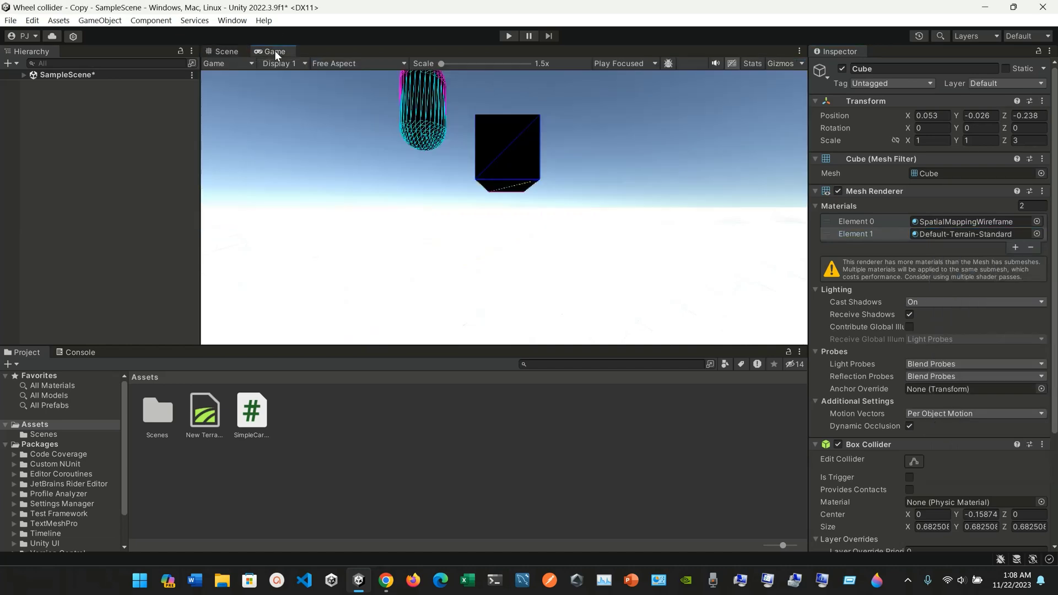
left_click(228, 51)
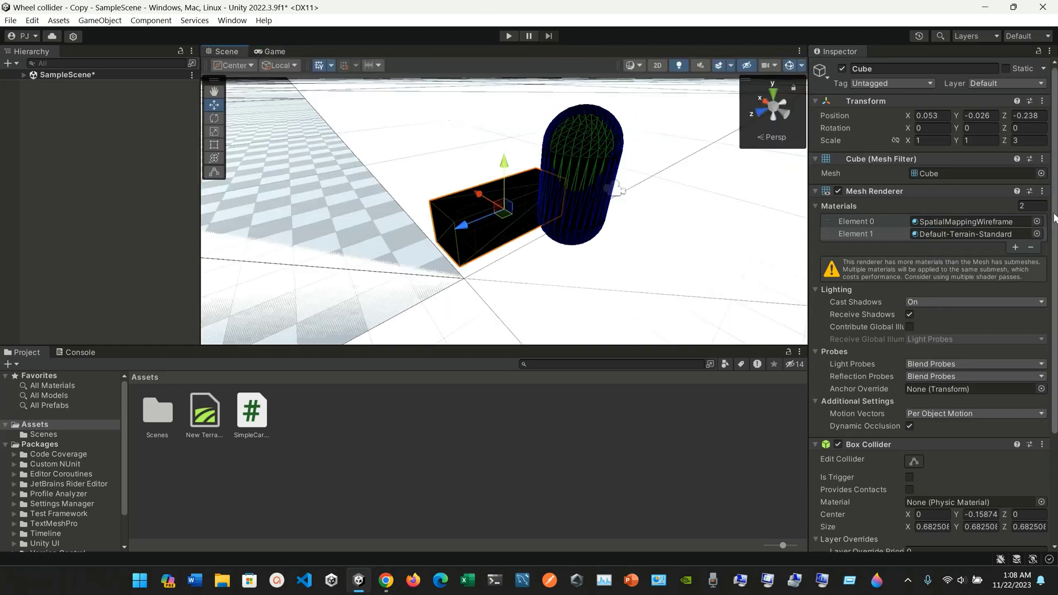
left_click(1036, 239)
left_click(1031, 247)
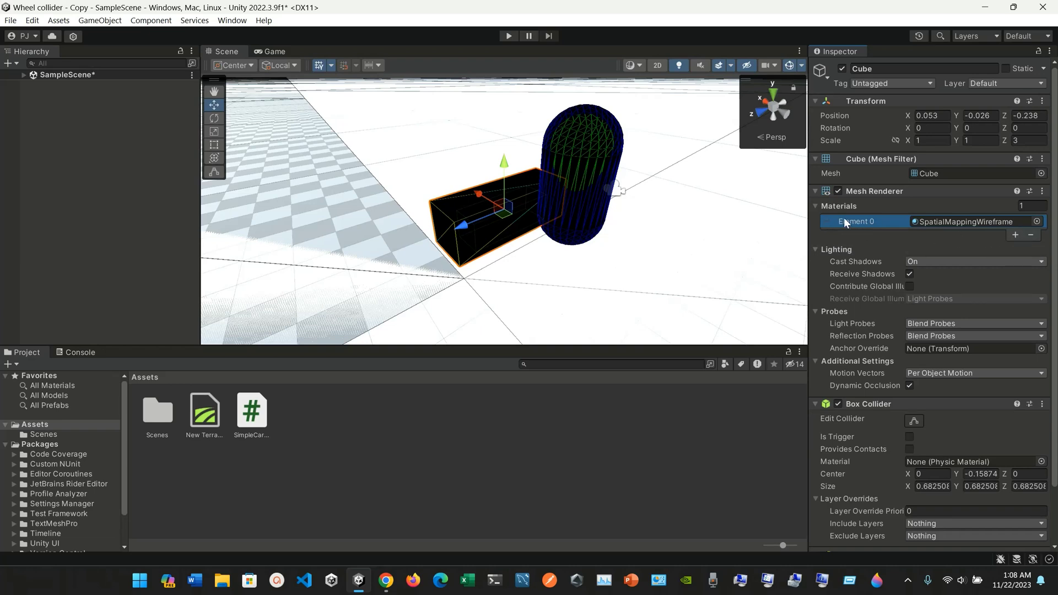
Switch to Chrome and read the manual's Element description, the note on extra materials, and the start of the Lighting section
left_click(385, 579)
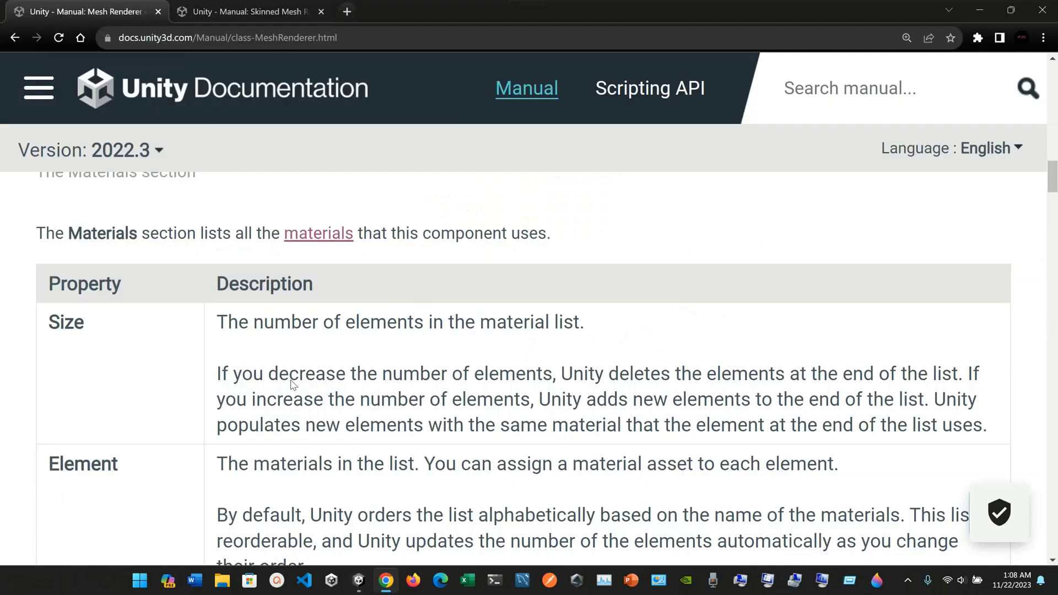
scroll(200, 392, "down", 2)
scroll(200, 392, "down", 1)
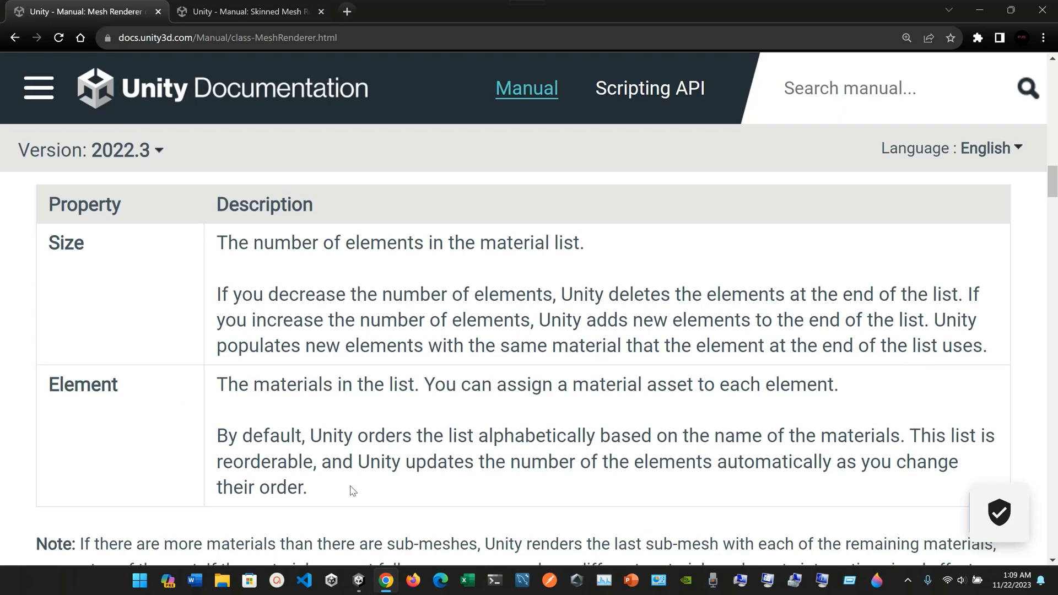
scroll(353, 491, "down", 1)
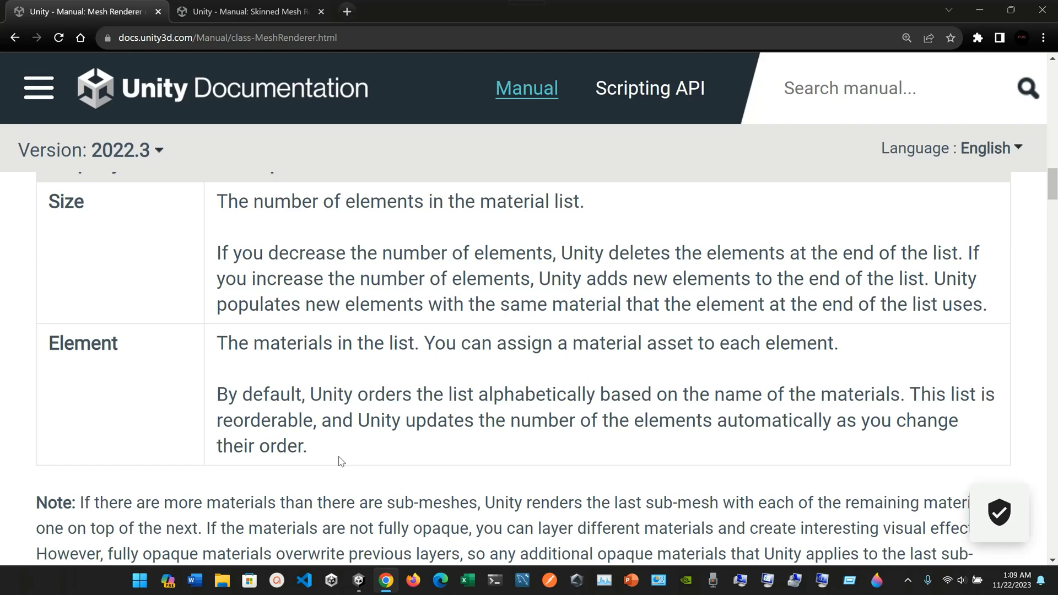
scroll(340, 462, "down", 2)
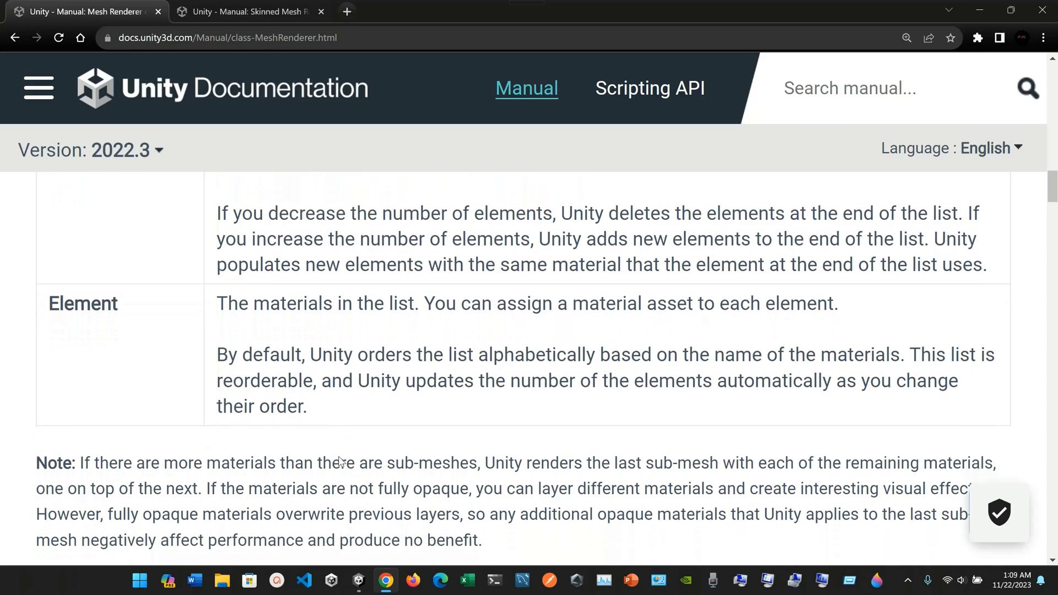
scroll(341, 461, "down", 2)
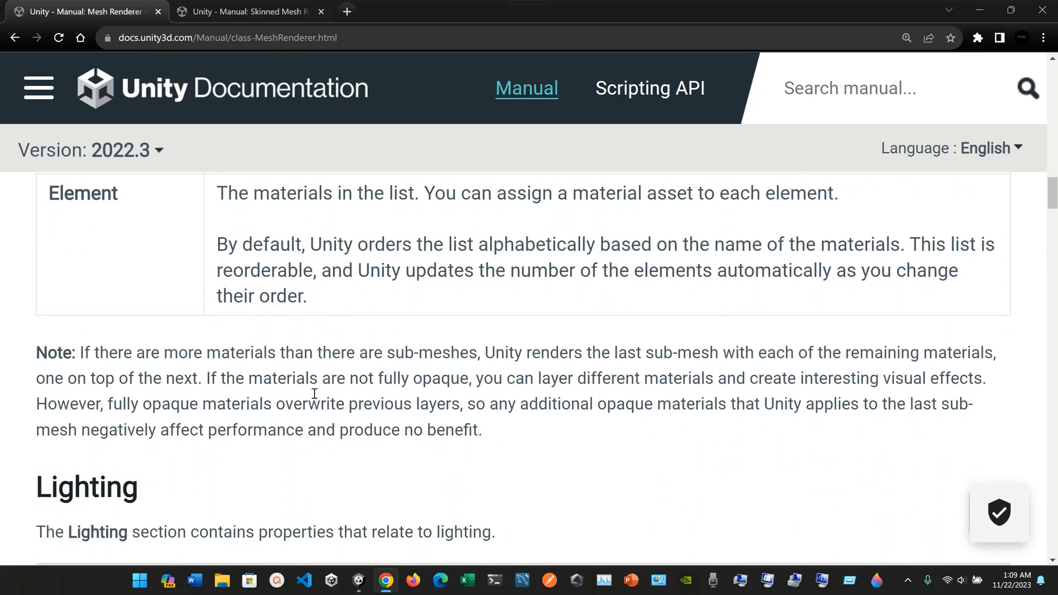
scroll(314, 393, "down", 2)
scroll(314, 393, "down", 3)
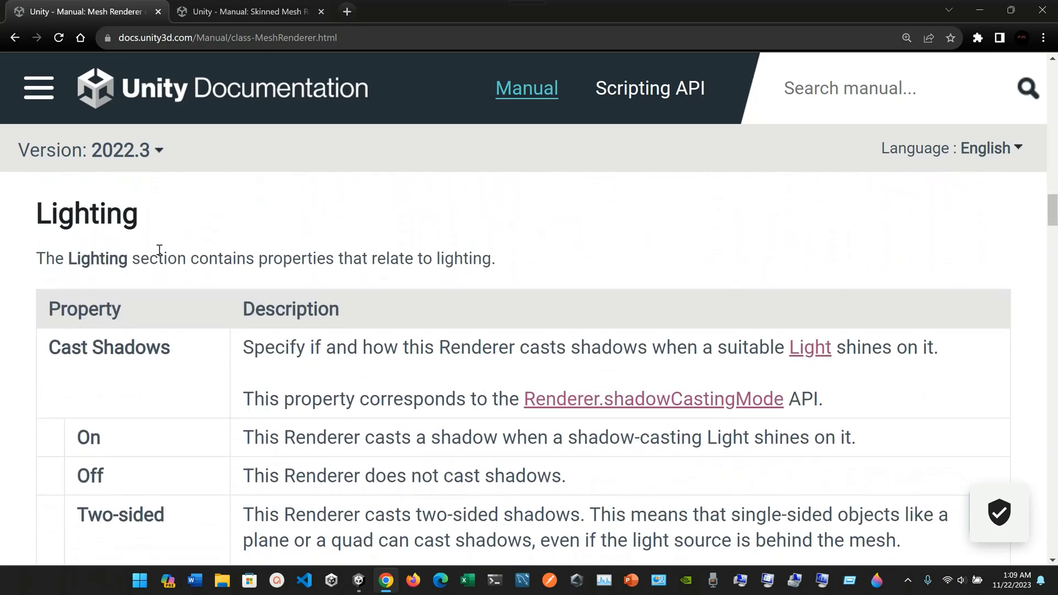
In Unity, examine the Lighting section of the Cube's Mesh Renderer and the available Cast Shadows options
left_click(359, 580)
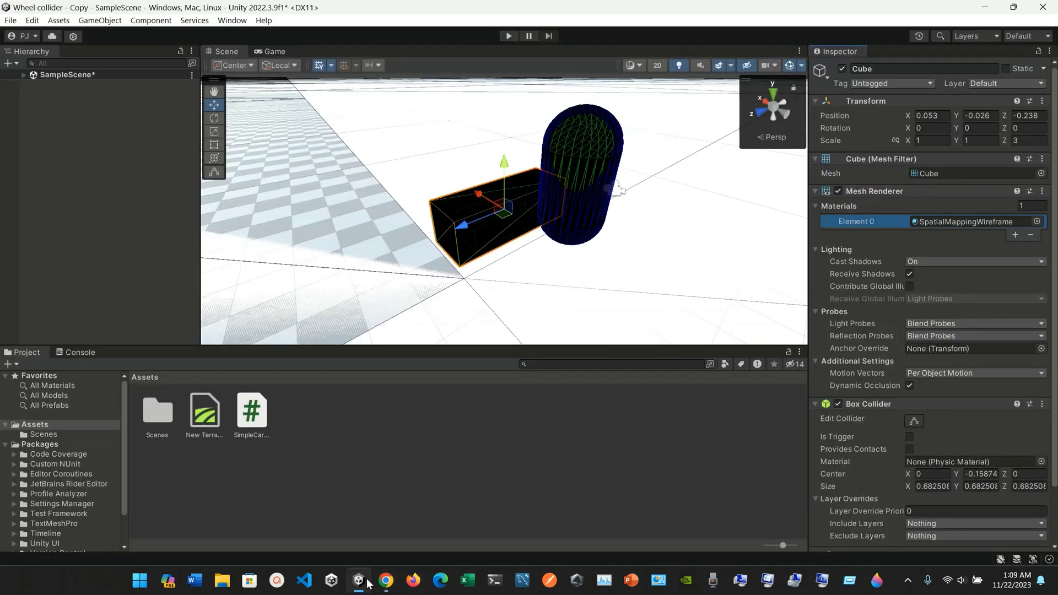
left_click(815, 249)
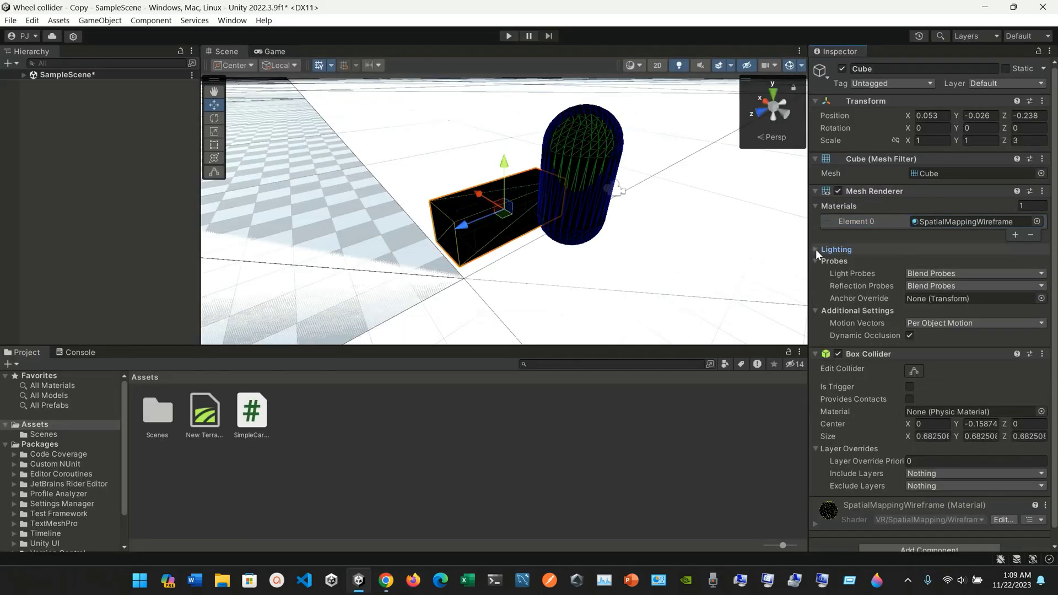
left_click(816, 249)
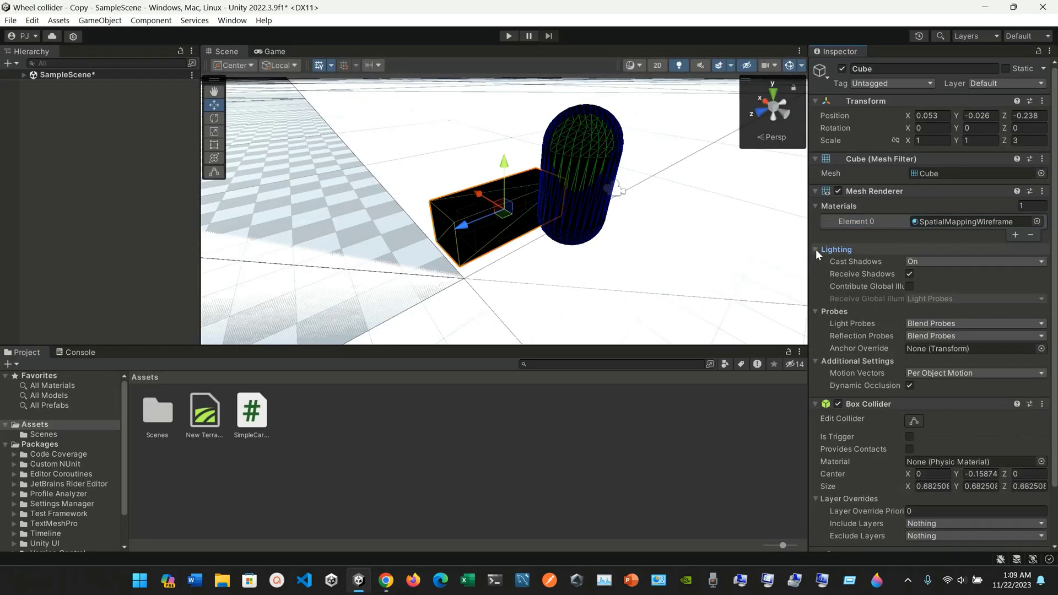
left_click(573, 205)
left_click(525, 221)
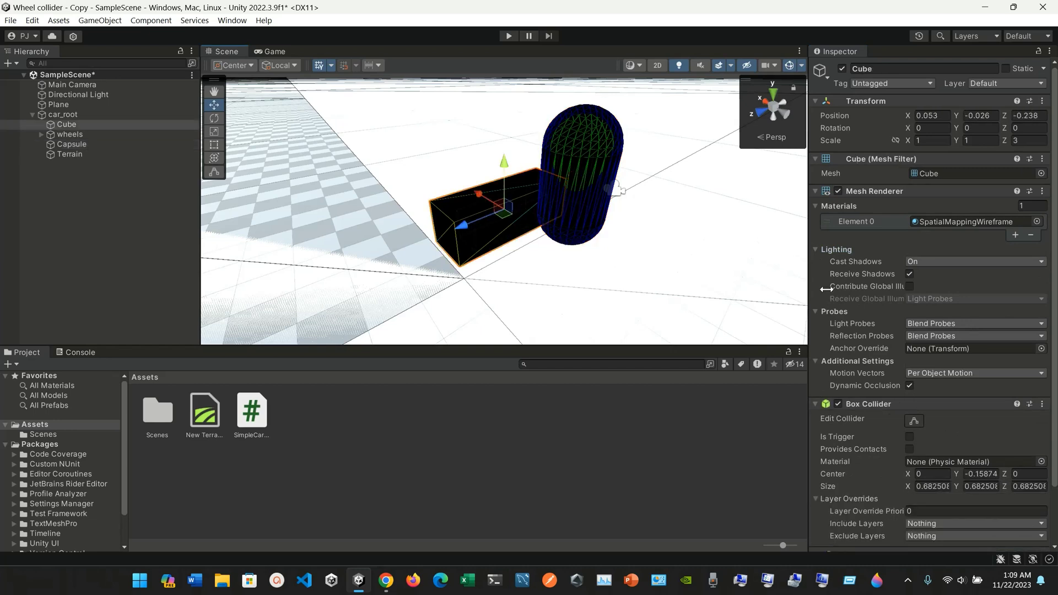
left_click(916, 265)
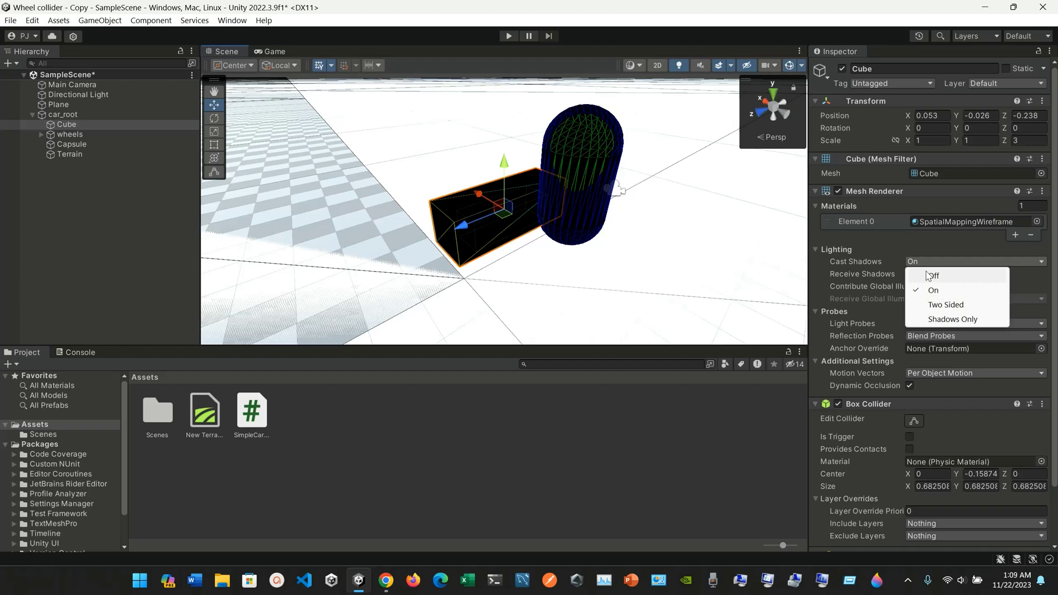
Read the descriptions of the Cast Shadows options in the Chrome manual page, and return to the Unity editor
left_click(386, 581)
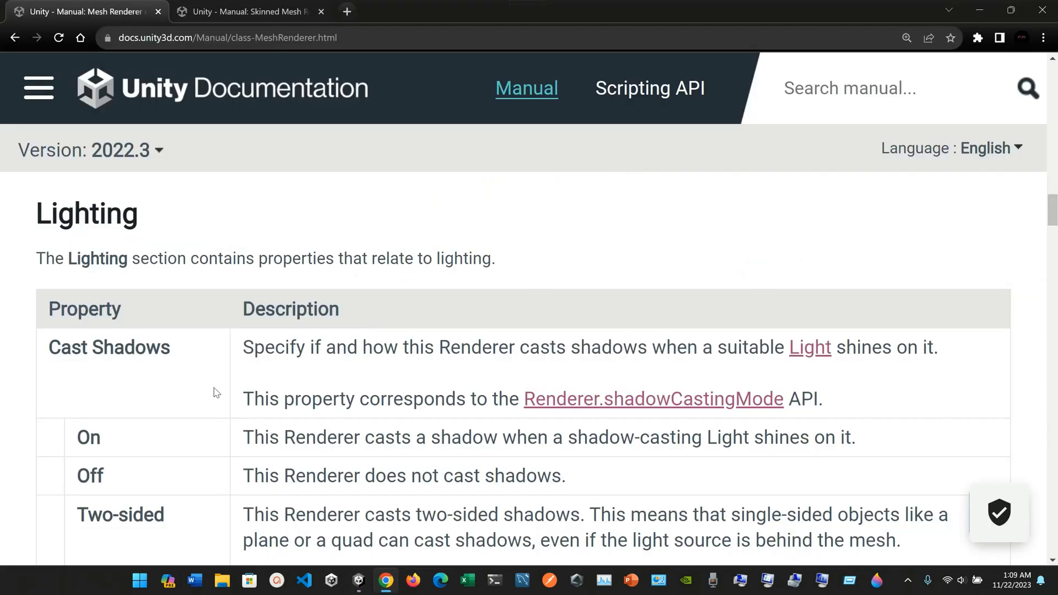
scroll(245, 390, "down", 2)
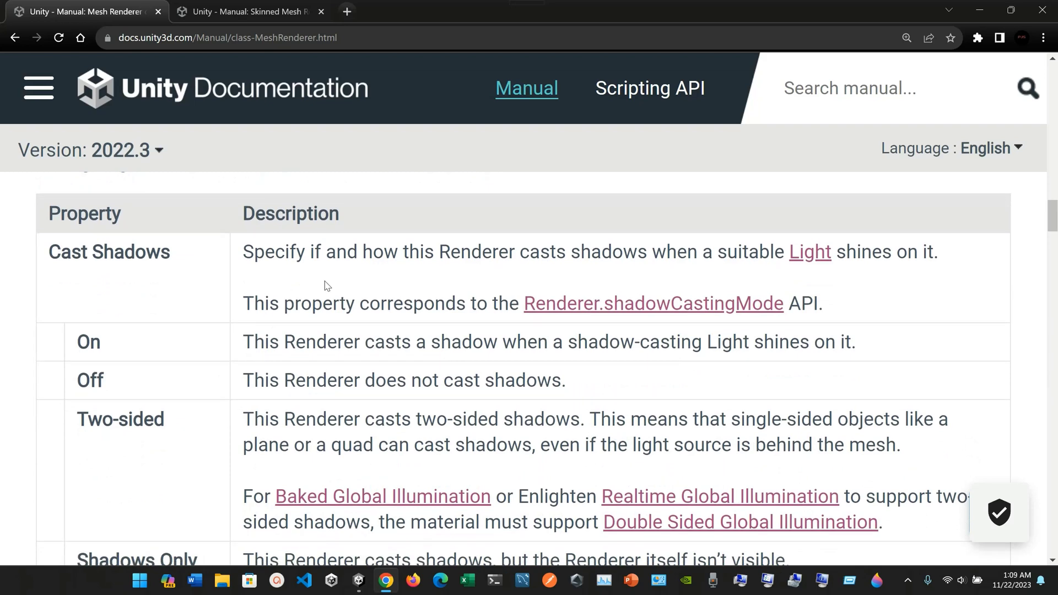
scroll(326, 285, "down", 1)
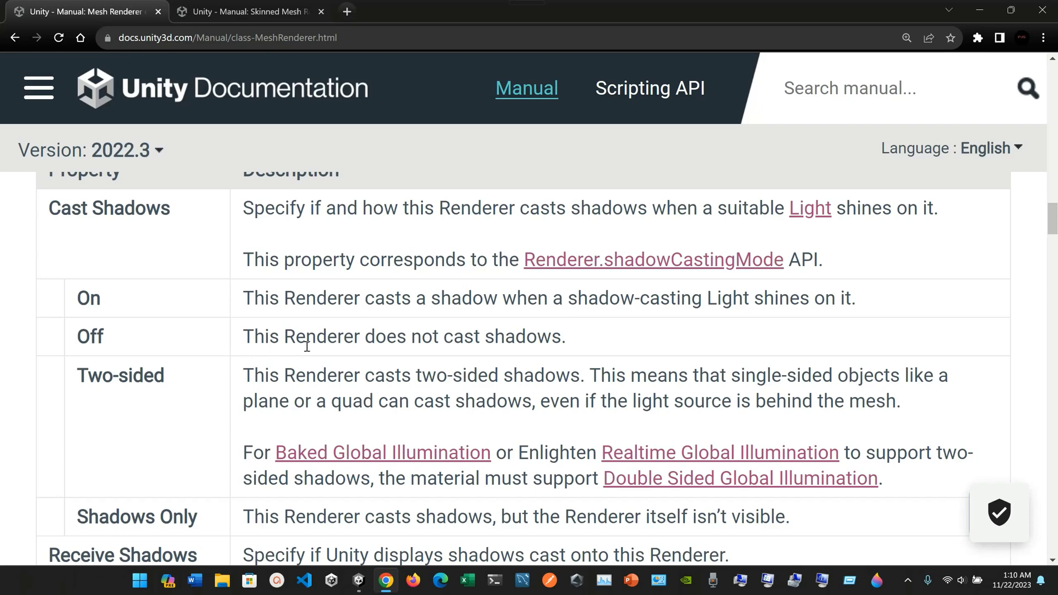
left_click(359, 580)
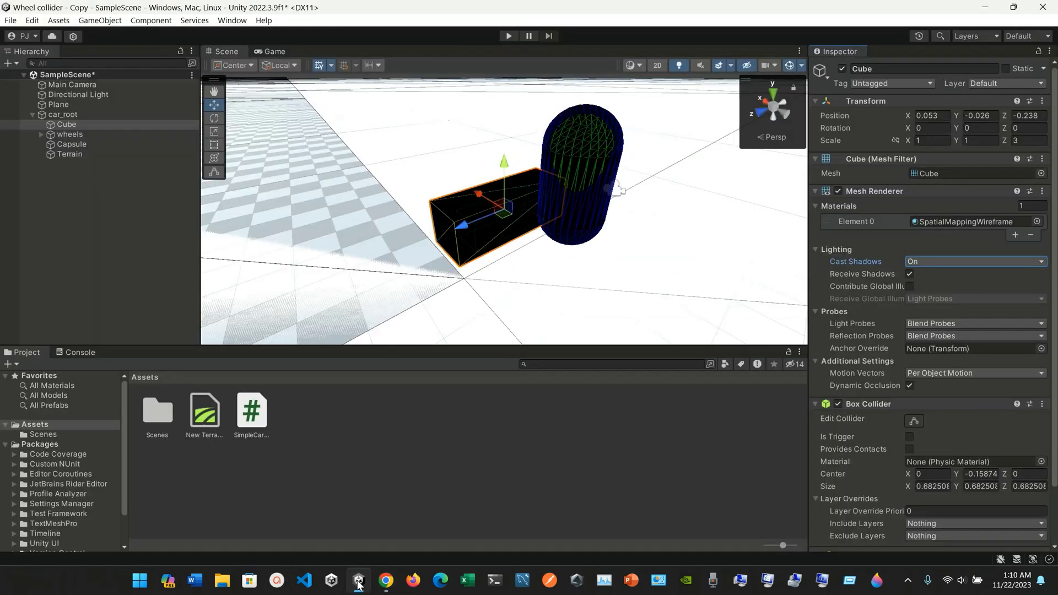
Set the Cube's Cast Shadows to Off, and run and stop the scene in the Game view to check the effect
left_click(278, 52)
left_click(239, 52)
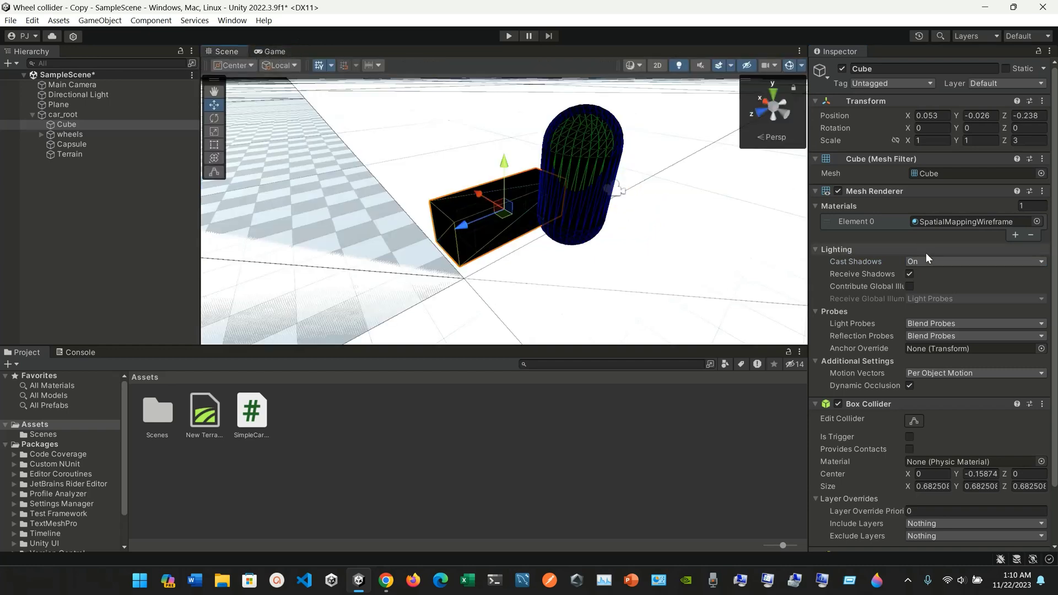
left_click(932, 261)
left_click(944, 274)
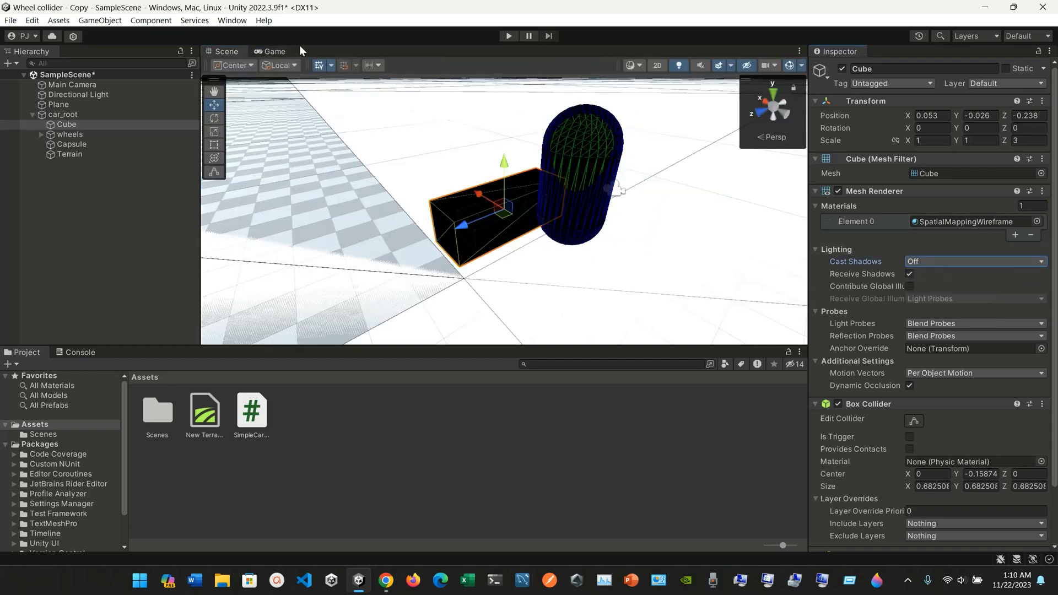
left_click(276, 51)
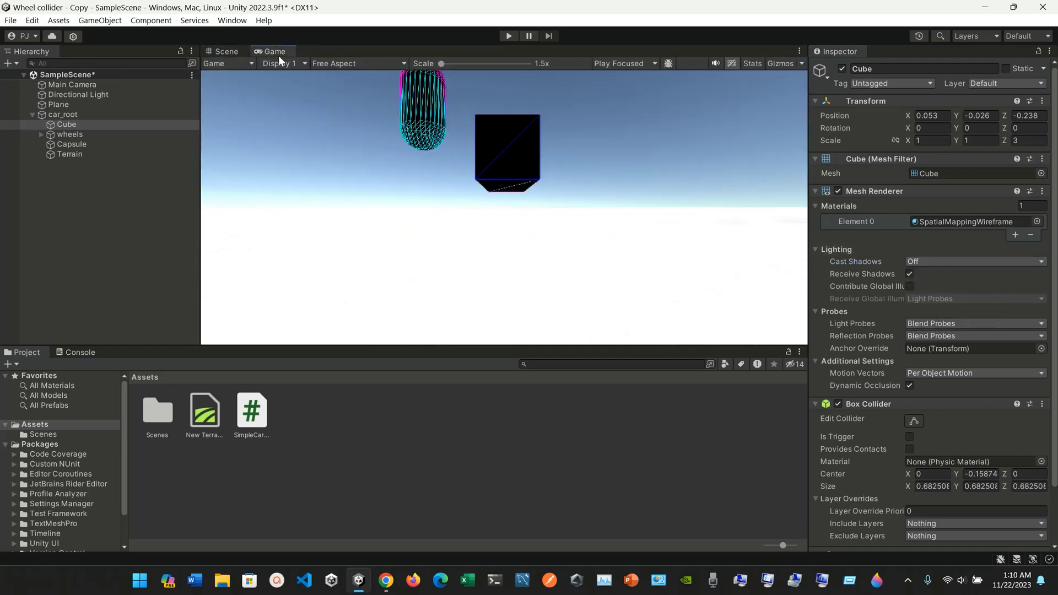
left_click(503, 38)
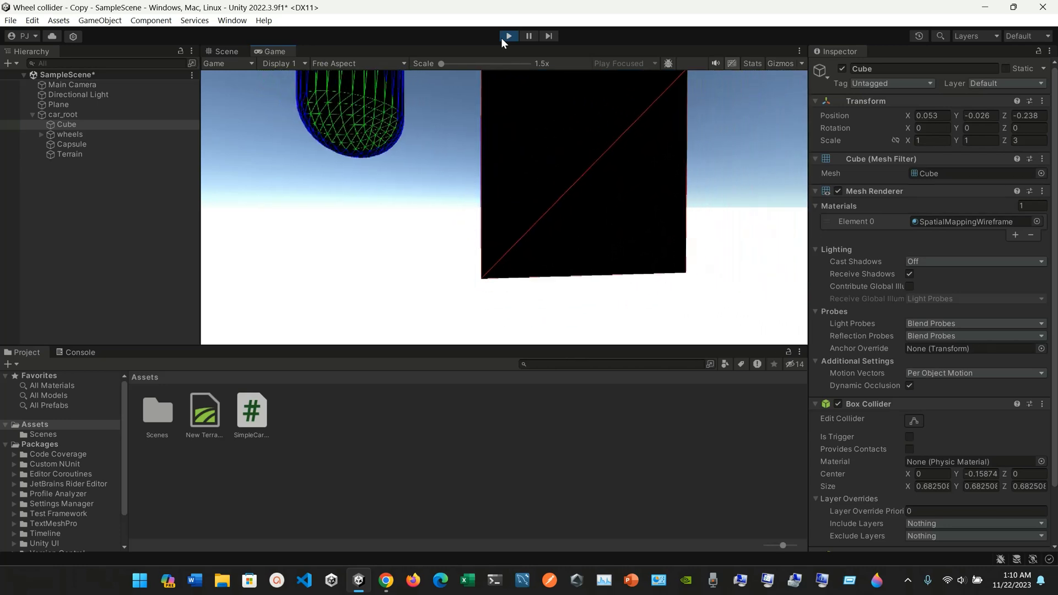
left_click(502, 37)
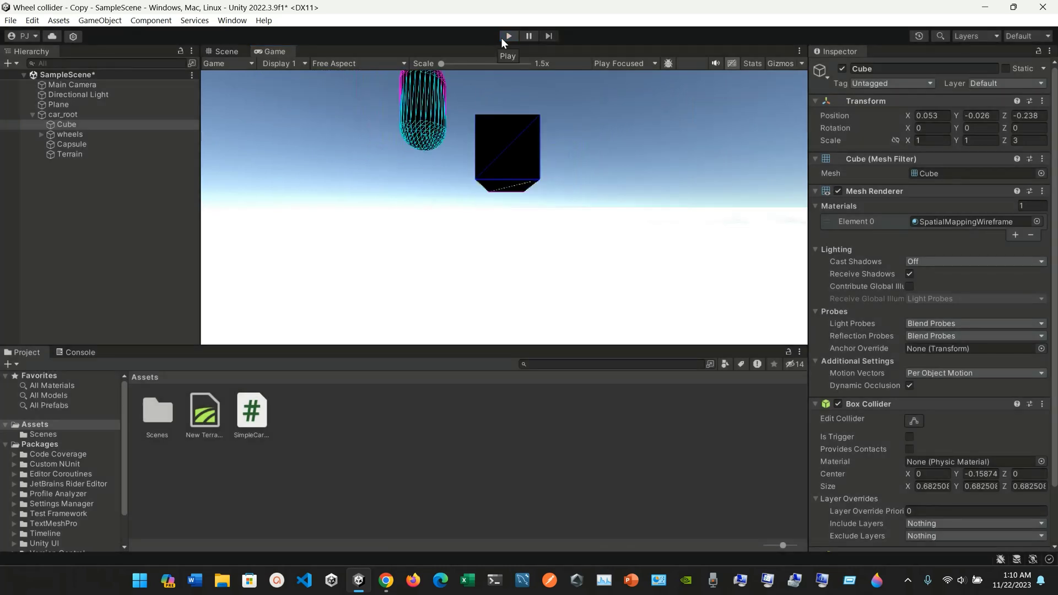
Set the Cube's Cast Shadows to On, and run and stop the scene again to compare
left_click(962, 262)
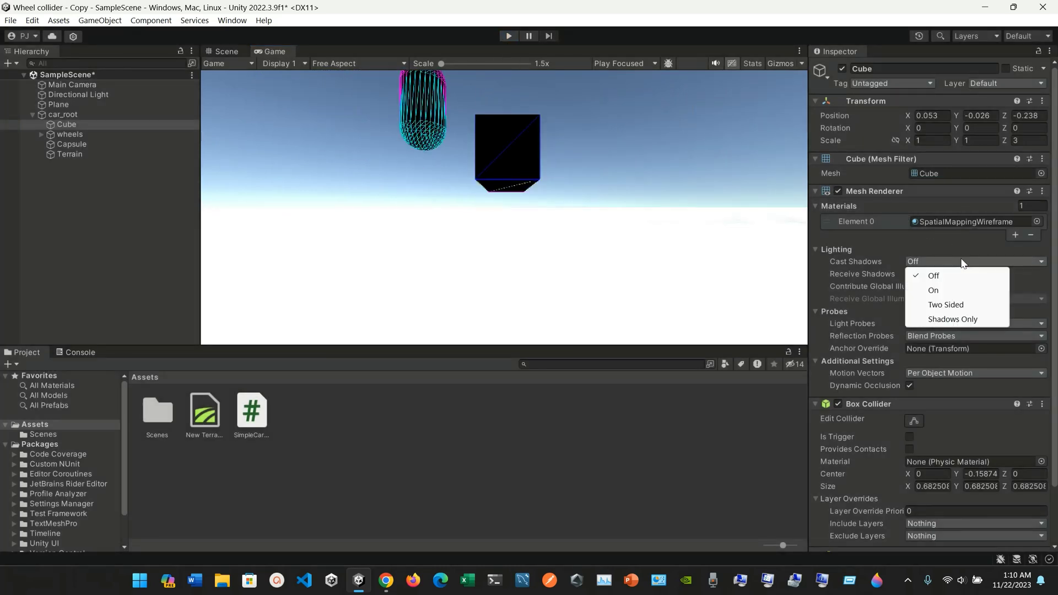
left_click(963, 290)
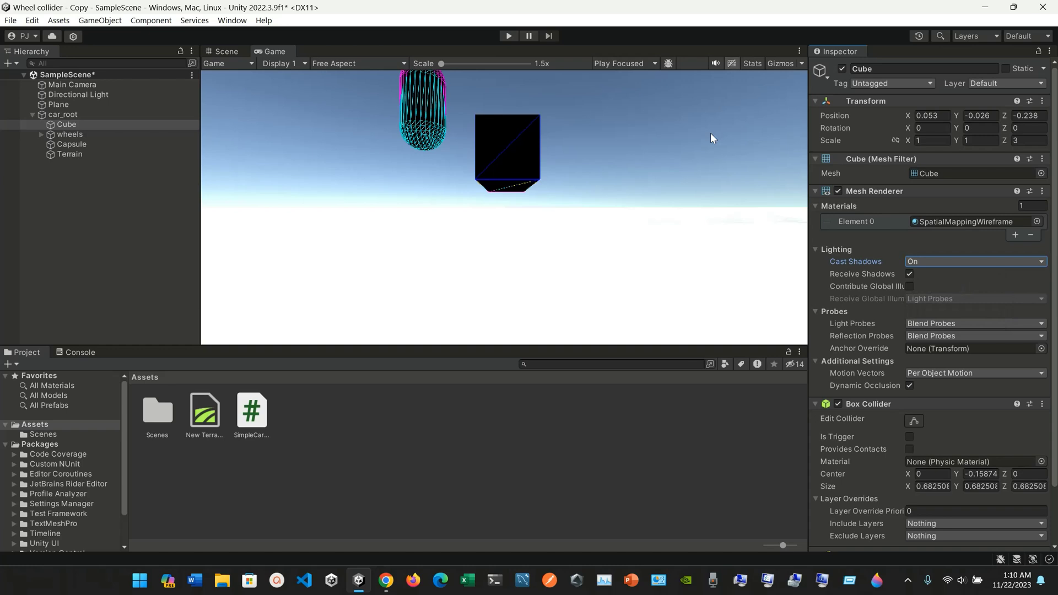
left_click(507, 36)
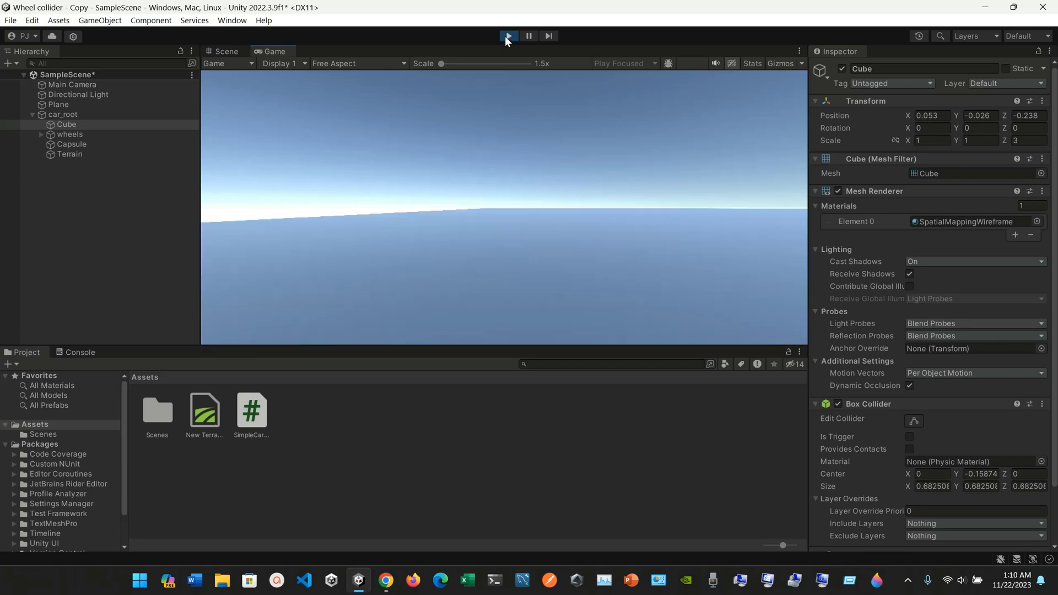
left_click(507, 36)
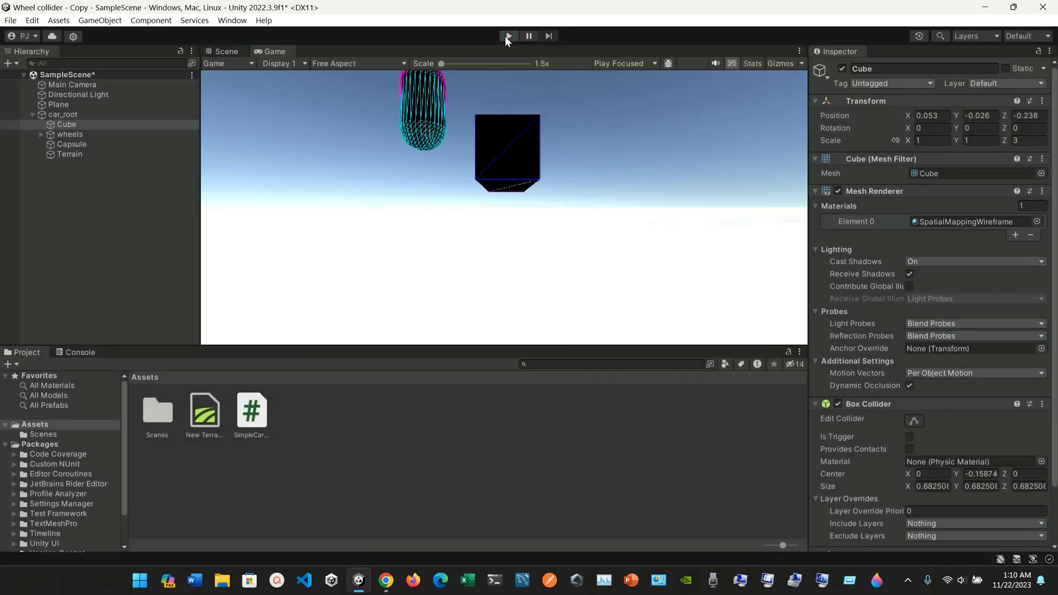
Switch to Chrome, read the manual's Two-sided, Shadows Only and Receive Shadows descriptions, and return to the Unity editor
left_click(389, 581)
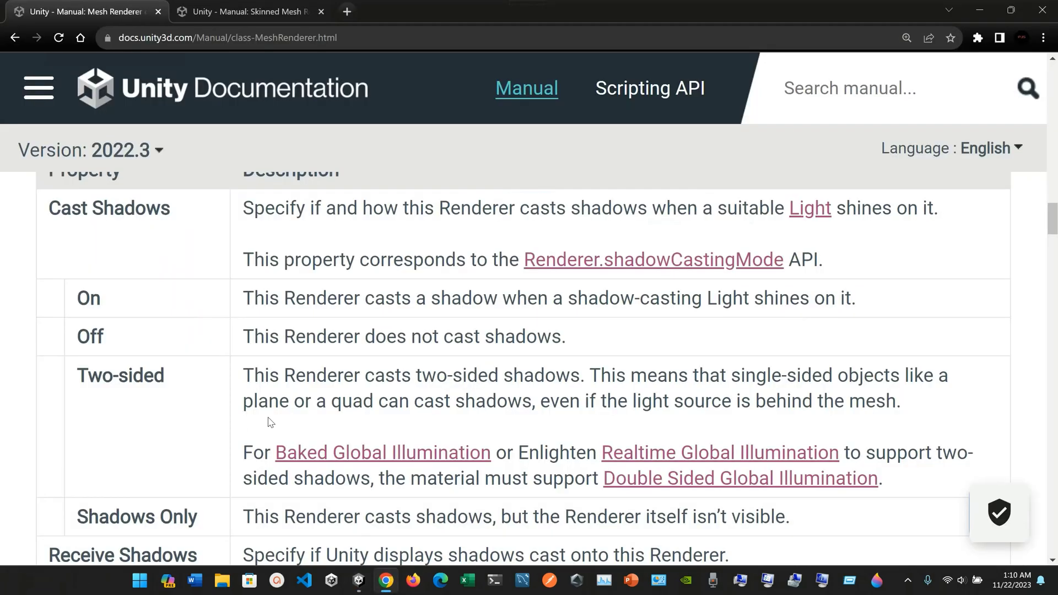
key("alt+Tab")
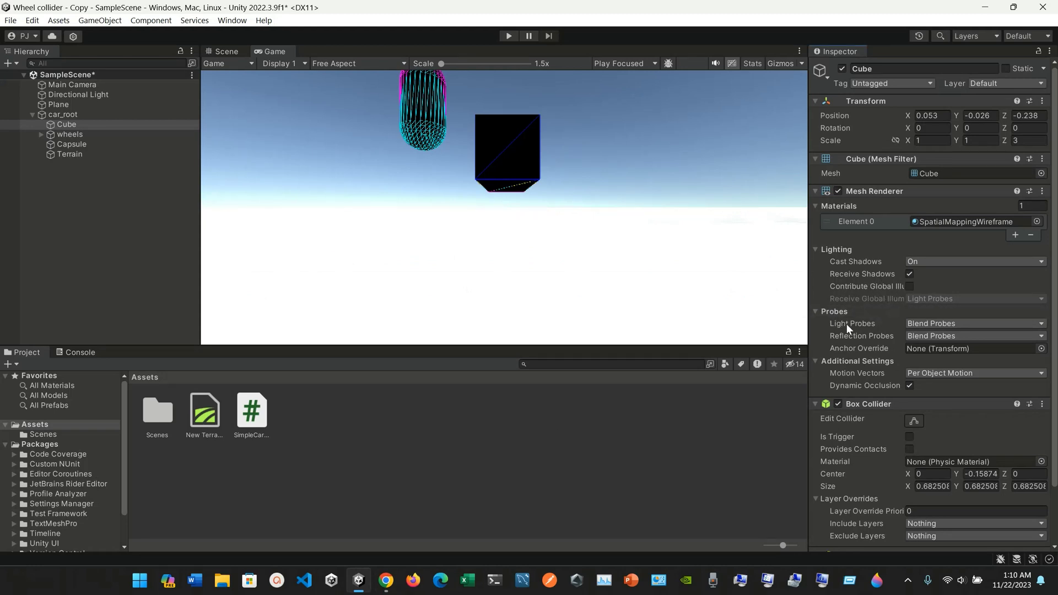
left_click(387, 579)
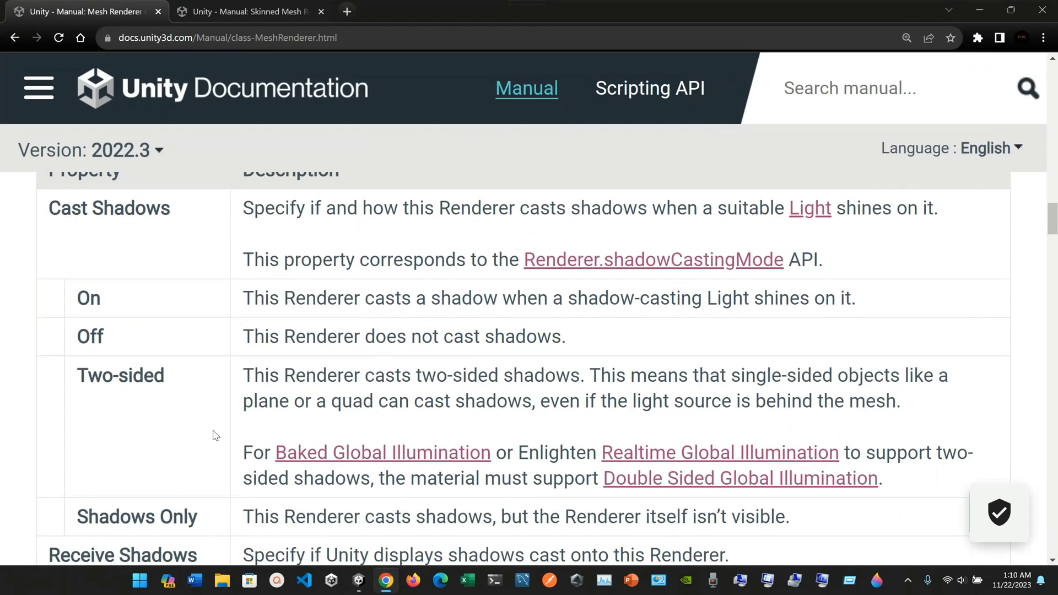
scroll(215, 435, "up", 1)
scroll(215, 435, "down", 3)
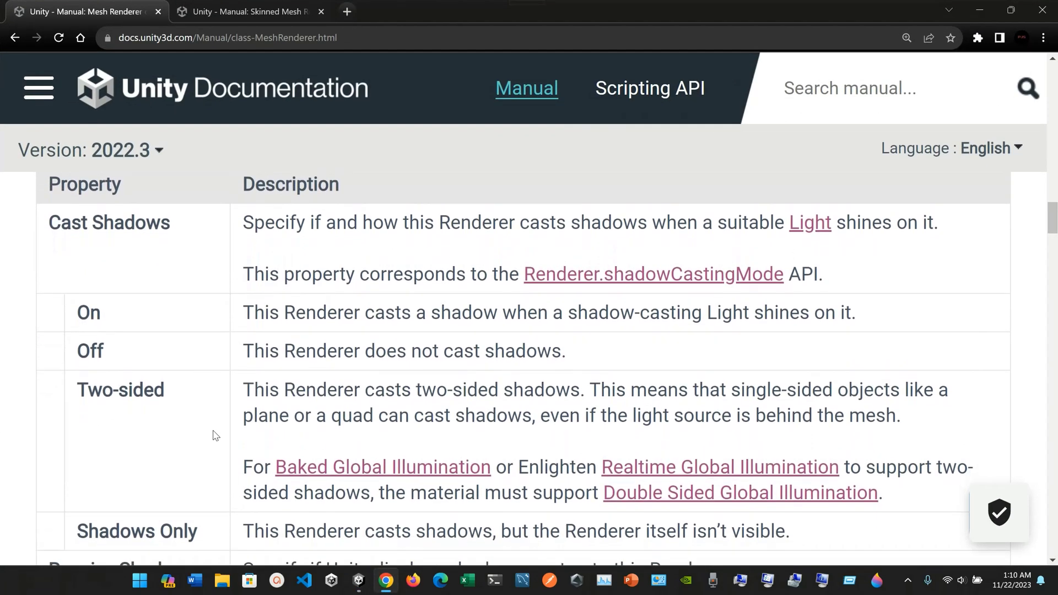
scroll(214, 433, "down", 3)
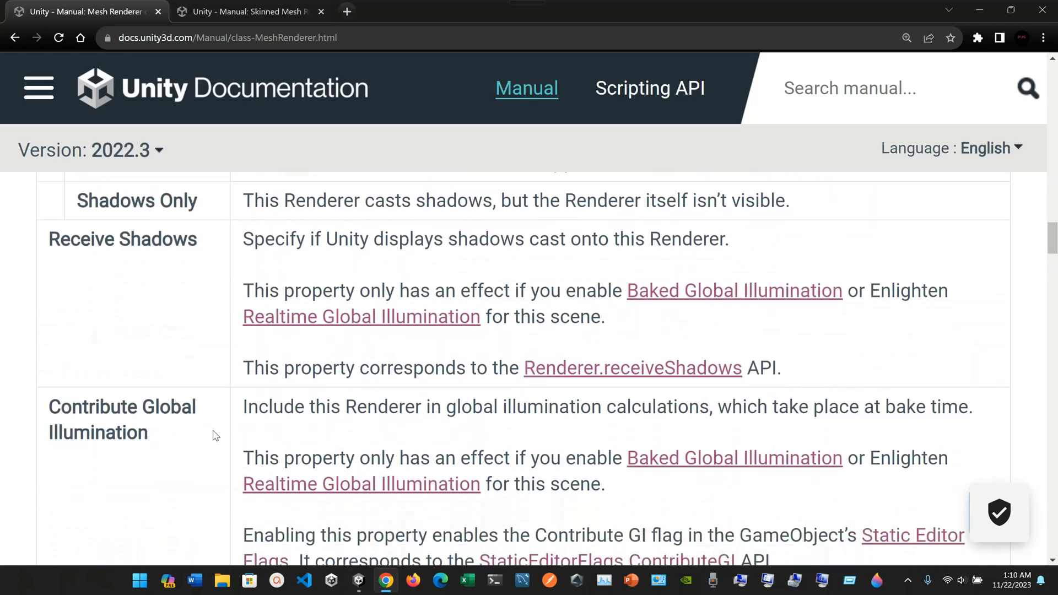
left_click(359, 580)
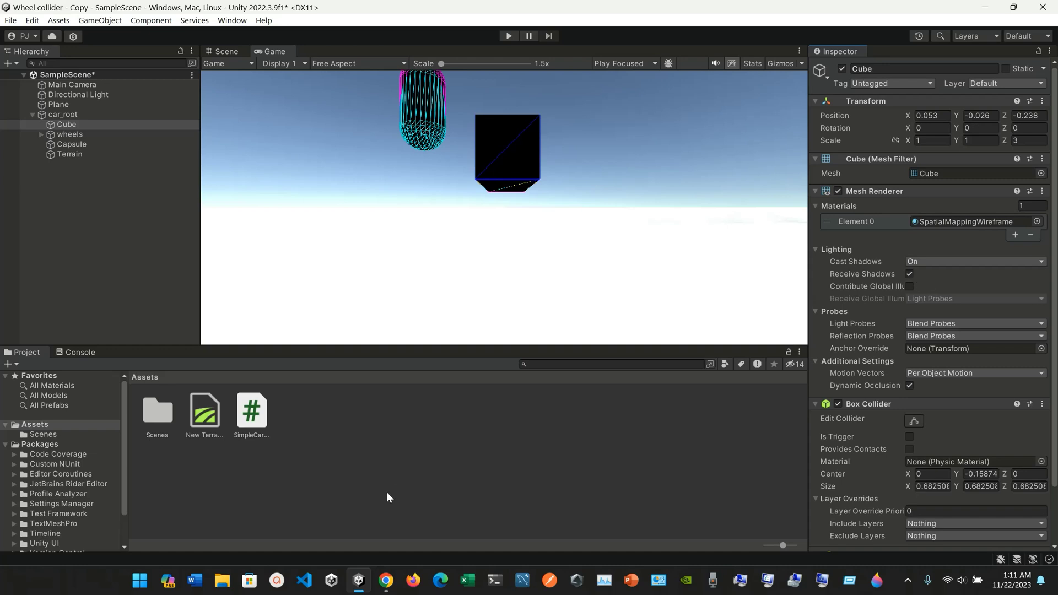
Switch to Chrome and read the manual's Receive Shadows and Contribute Global Illumination descriptions
left_click(386, 583)
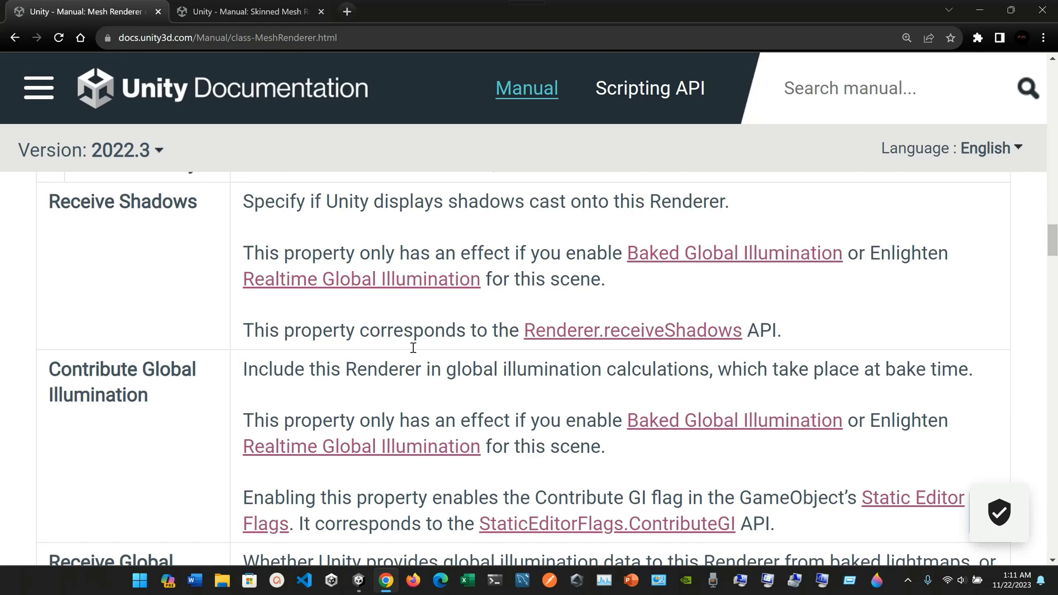
scroll(413, 348, "down", 3)
scroll(414, 348, "up", 3)
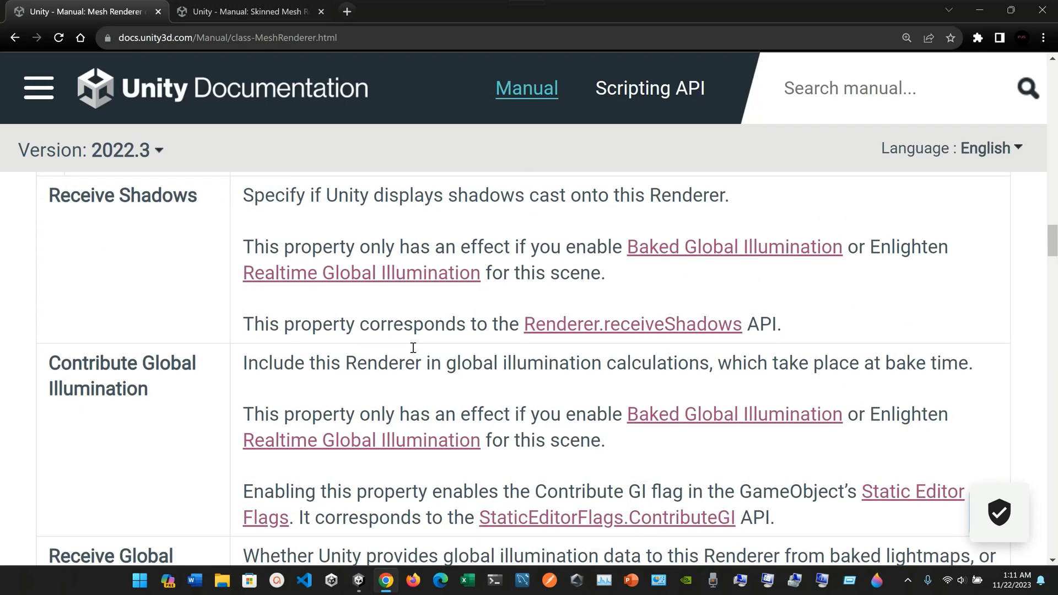
scroll(414, 348, "down", 1)
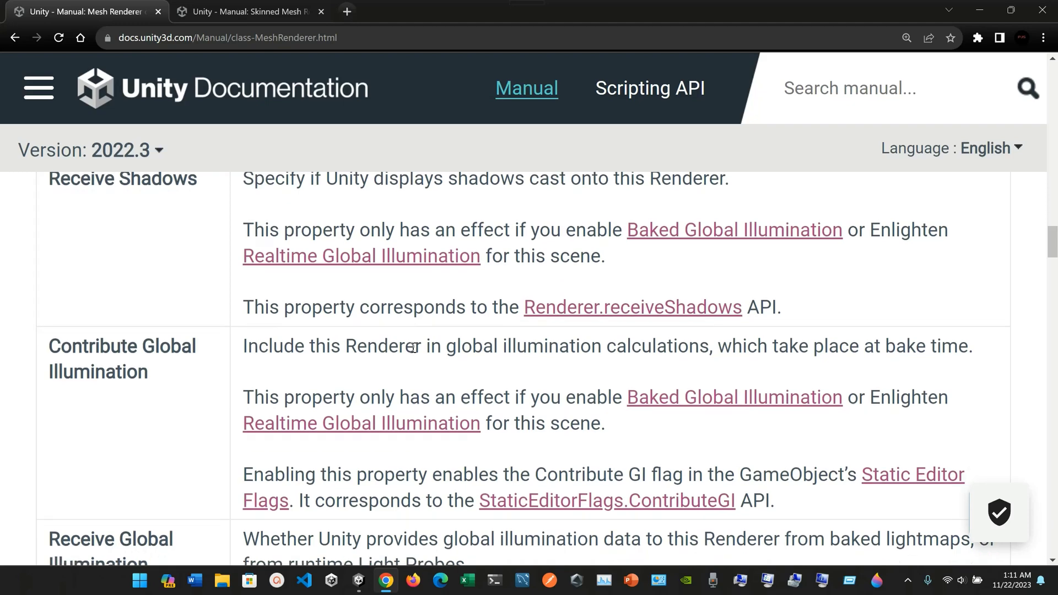
In Unity, widen the Inspector to show the full property names, enable Contribute Global Illumination for the Cube, and narrow the Inspector again
left_click(359, 580)
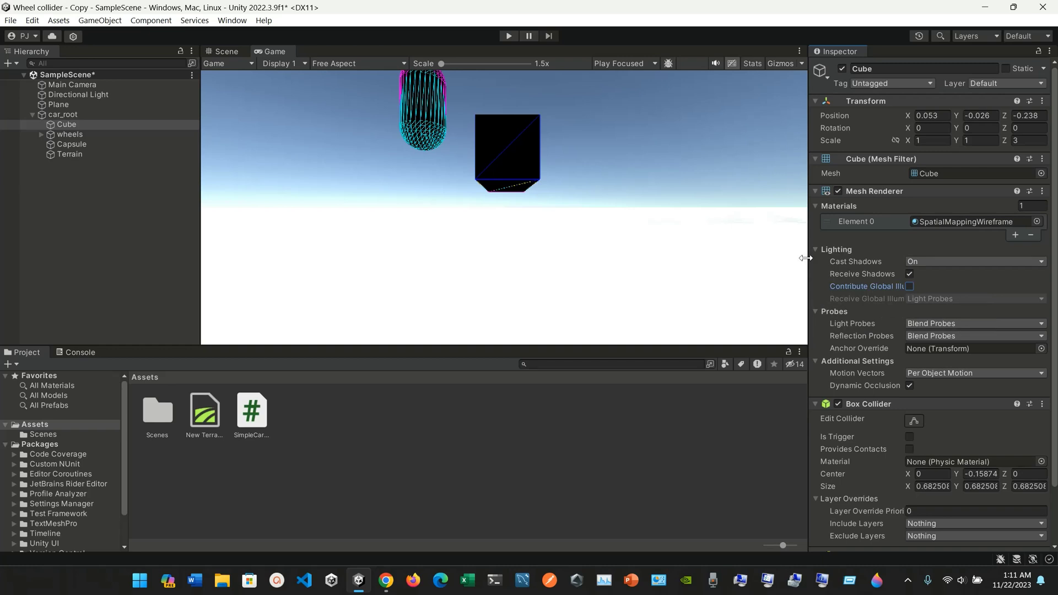
left_click_drag(809, 270, 516, 274)
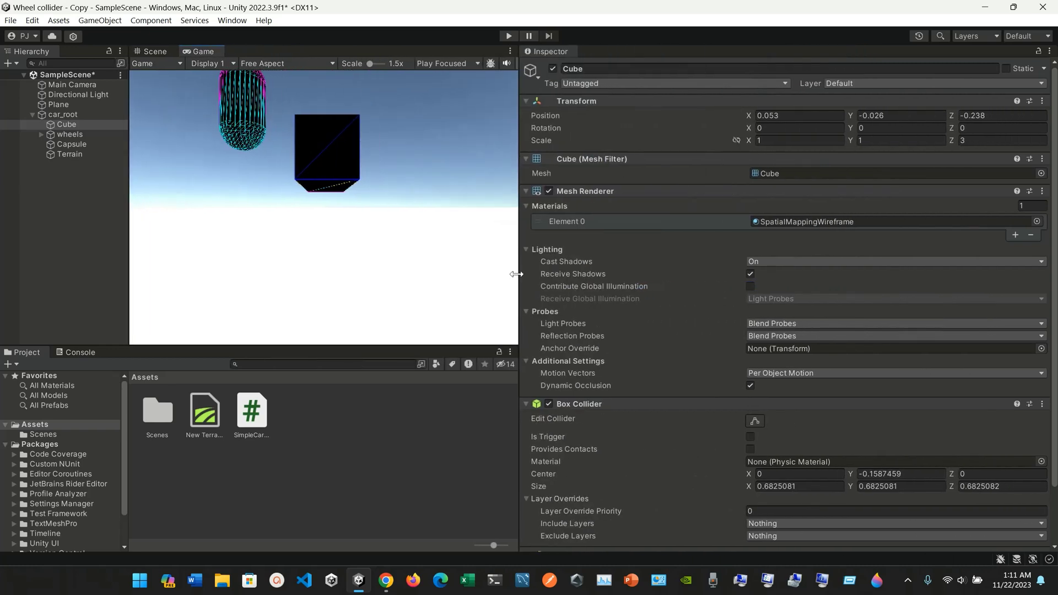
left_click(750, 286)
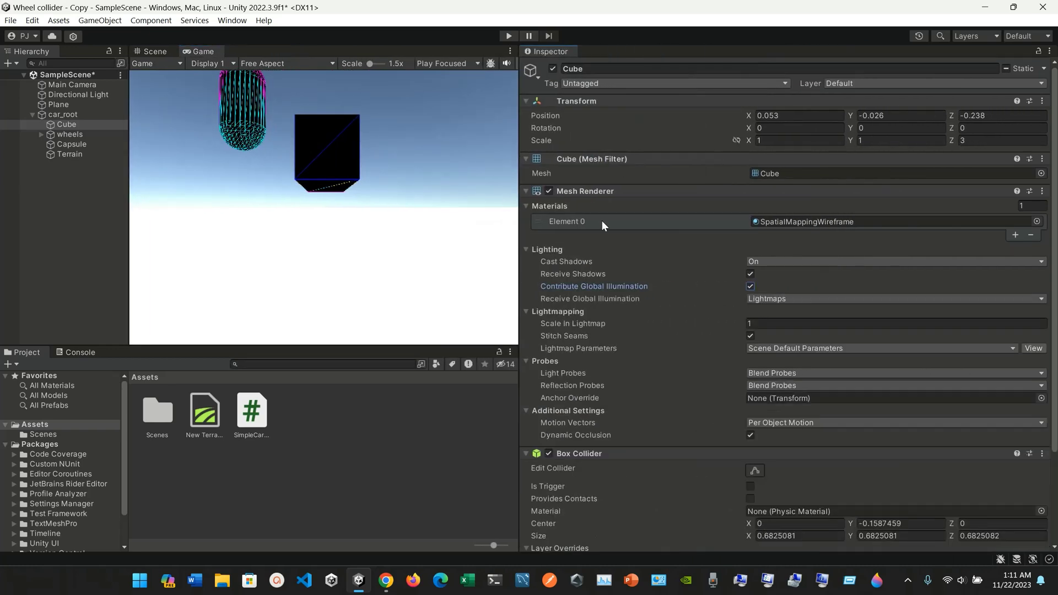
left_click_drag(518, 188, 823, 204)
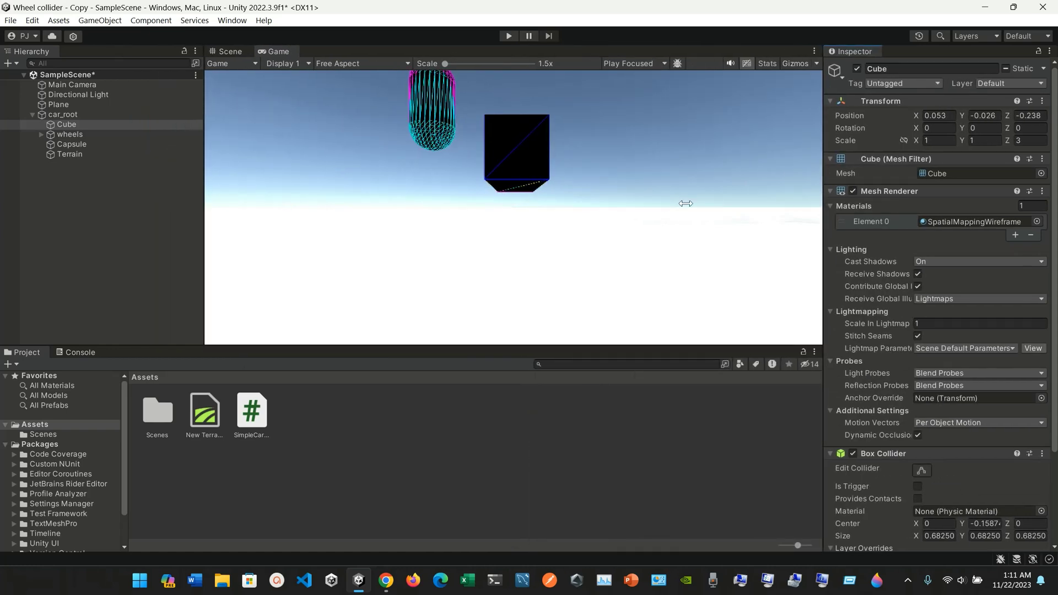
scroll(667, 217, "down", 3)
Examine the Scene view's shading modes, and toggle the Cube's Contribute Global Illumination off and on again
left_click(227, 52)
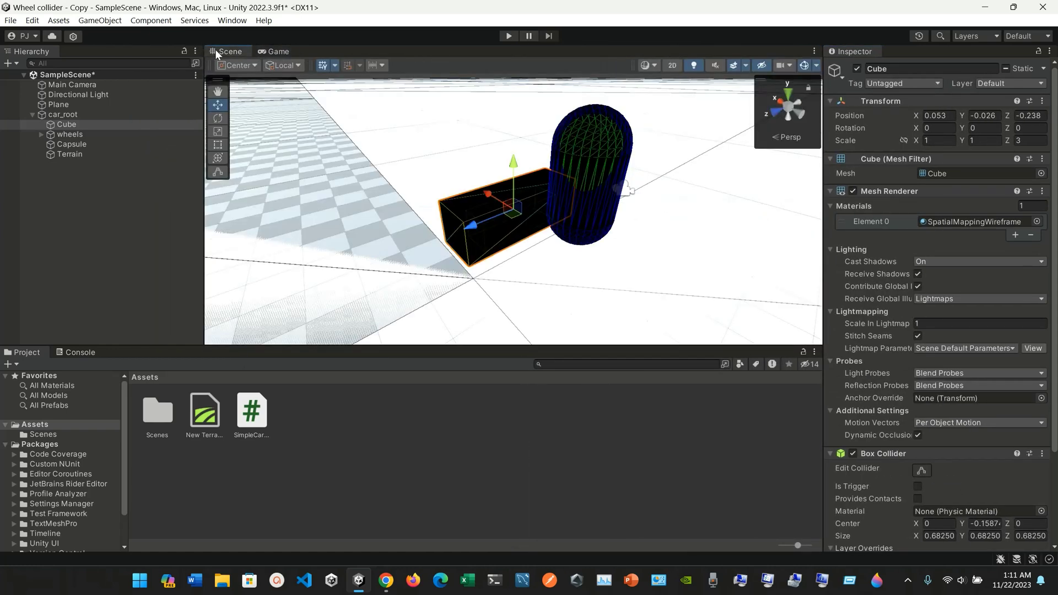
left_click(654, 66)
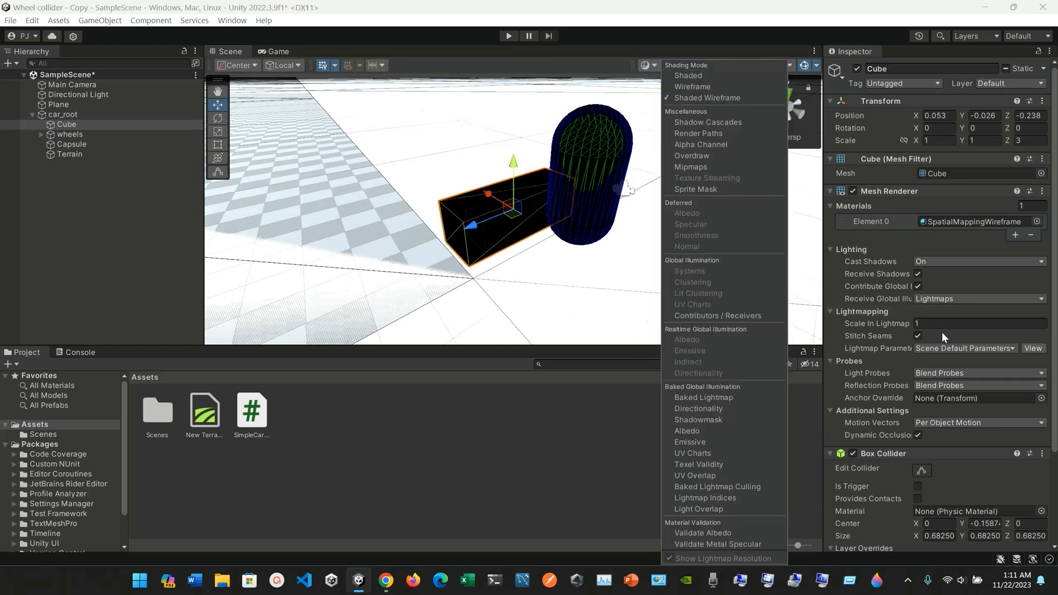
left_click(919, 287)
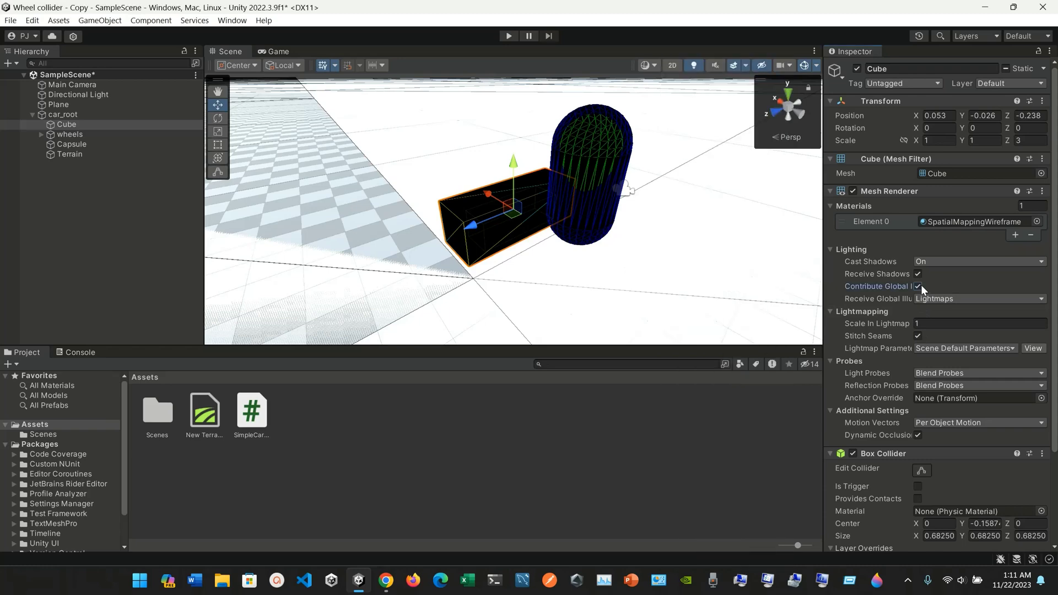
left_click(918, 286)
left_click(918, 287)
Try Cast Shadows Off on the Cube, inspect it in the Scene view from a lower angle, and restore the setting to On
left_click(943, 263)
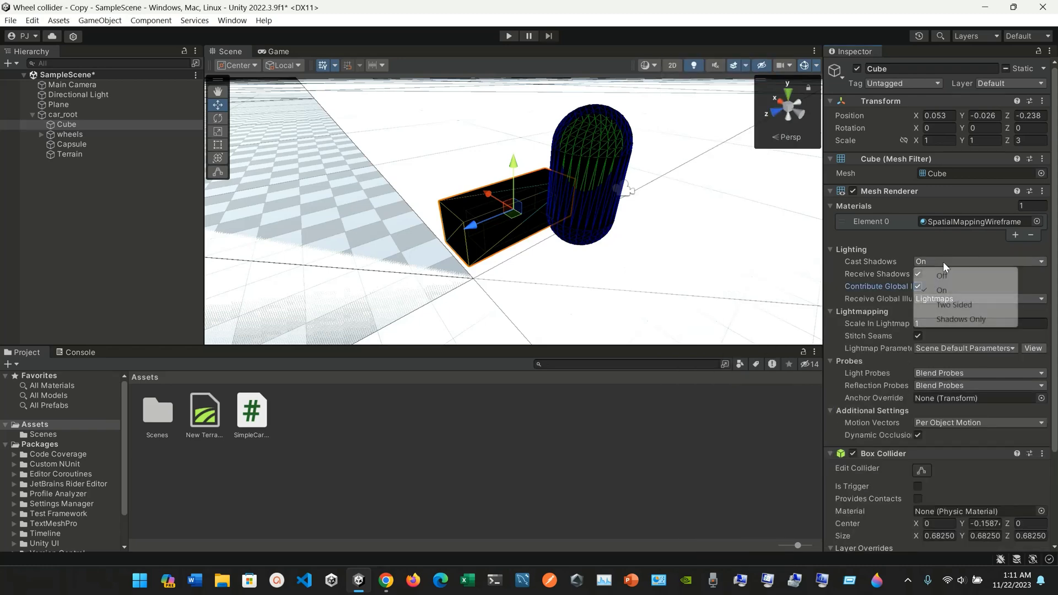
left_click(949, 278)
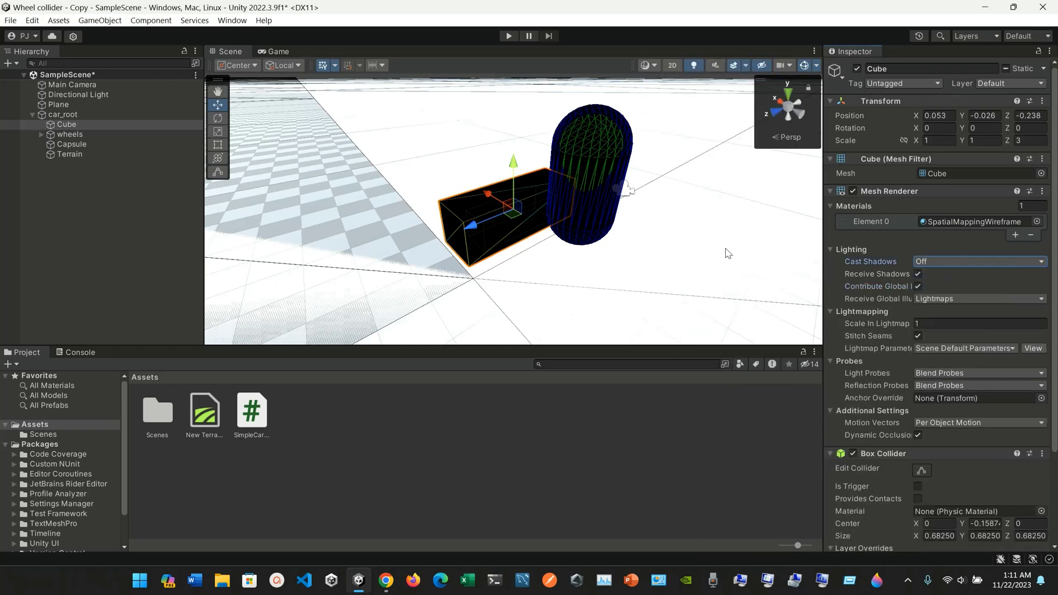
left_click_drag(693, 243, 690, 177, "alt")
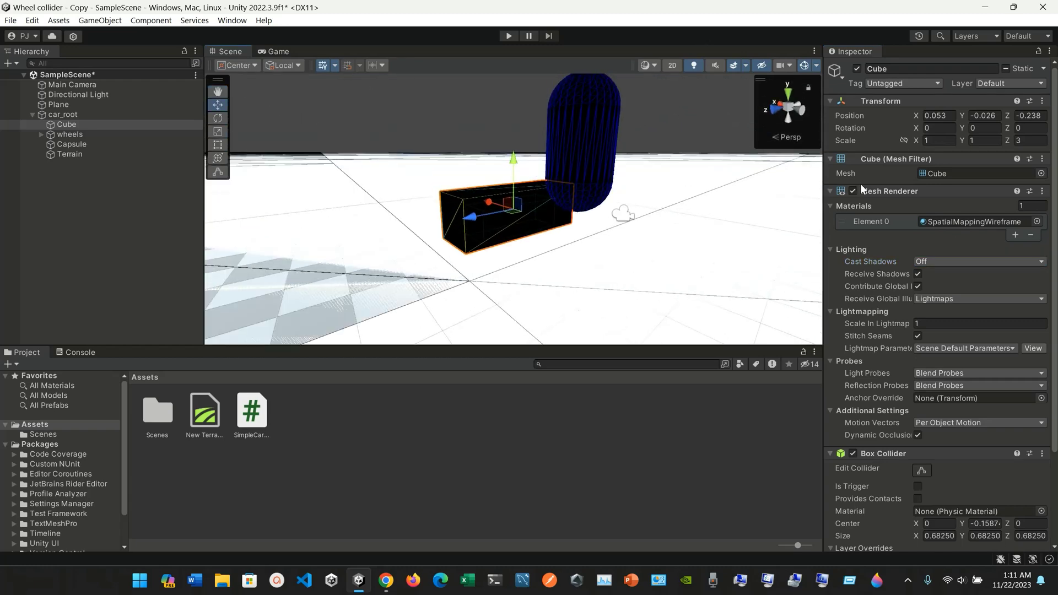
left_click(958, 261)
left_click(953, 291)
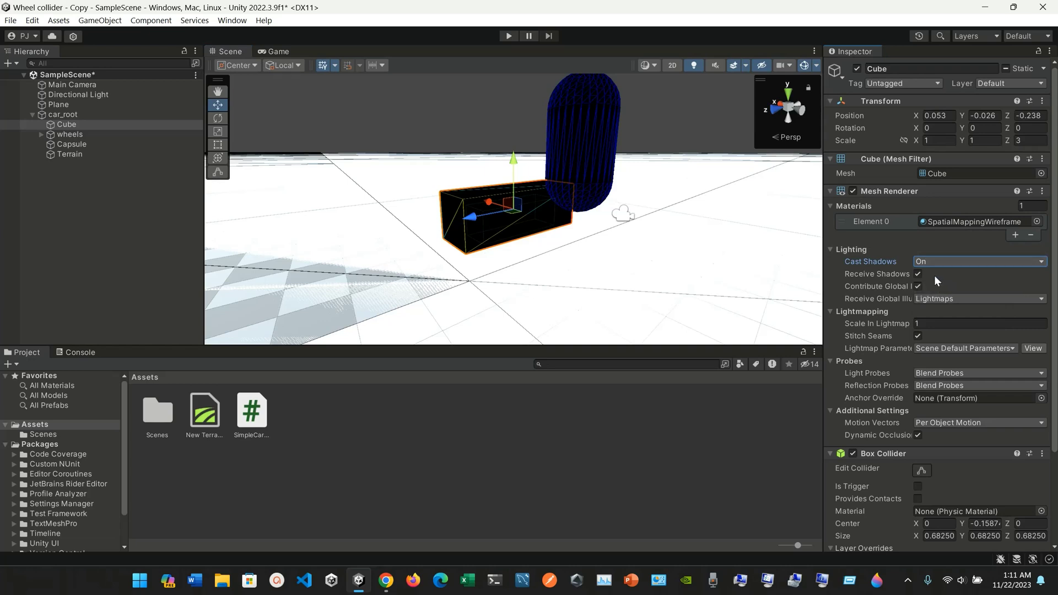
Set the Cube's Receive Global Illumination to Light Probes, and compare the Game and Scene views
left_click(938, 299)
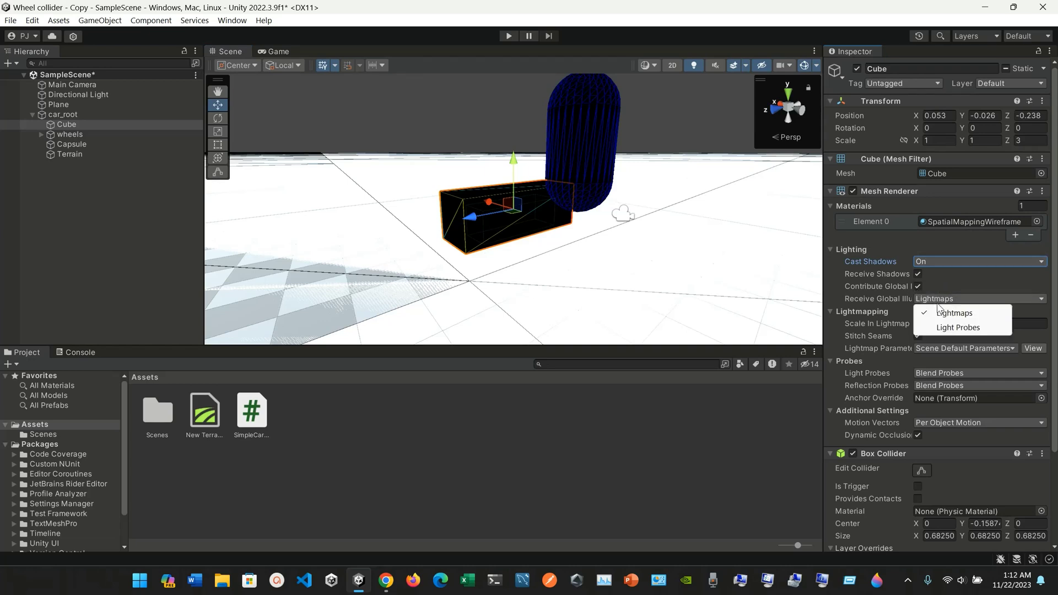
left_click(954, 326)
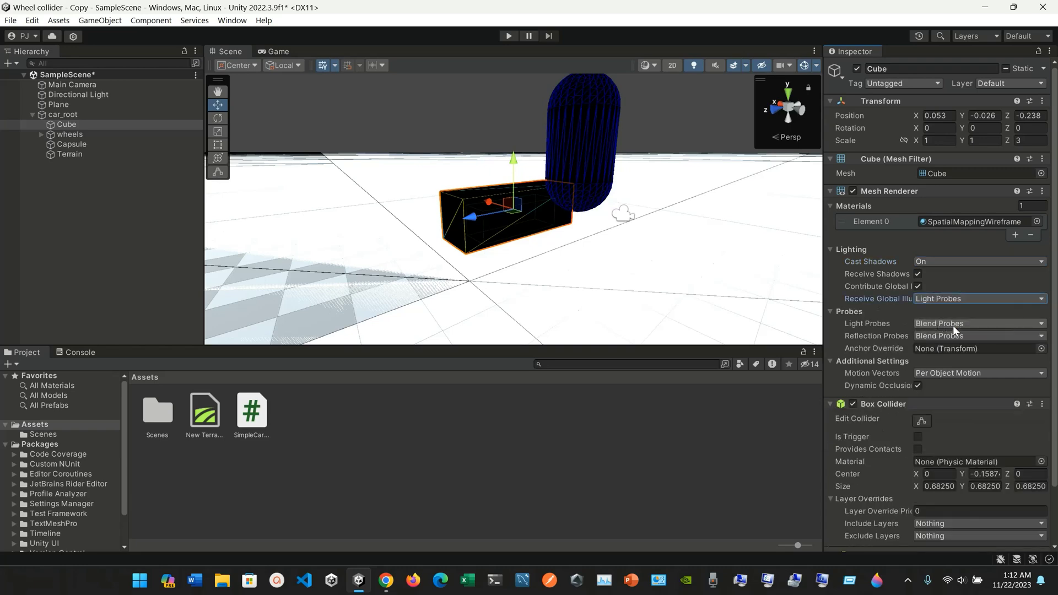
left_click(266, 54)
left_click(245, 53)
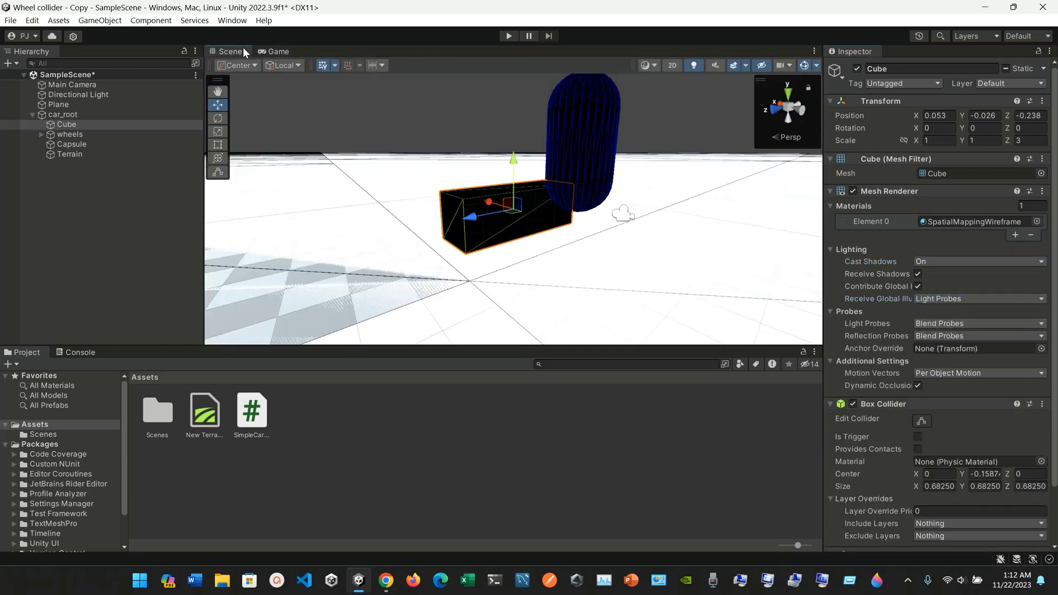
Switch to Chrome and read the manual's notes on when Contribute Global Illumination takes effect
left_click(386, 587)
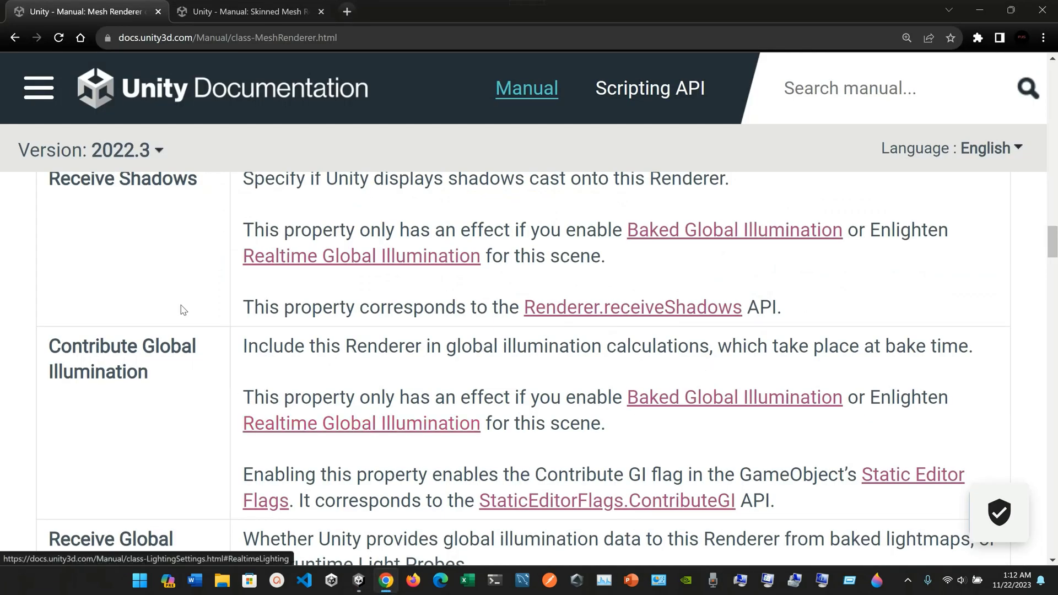
scroll(149, 373, "down", 1)
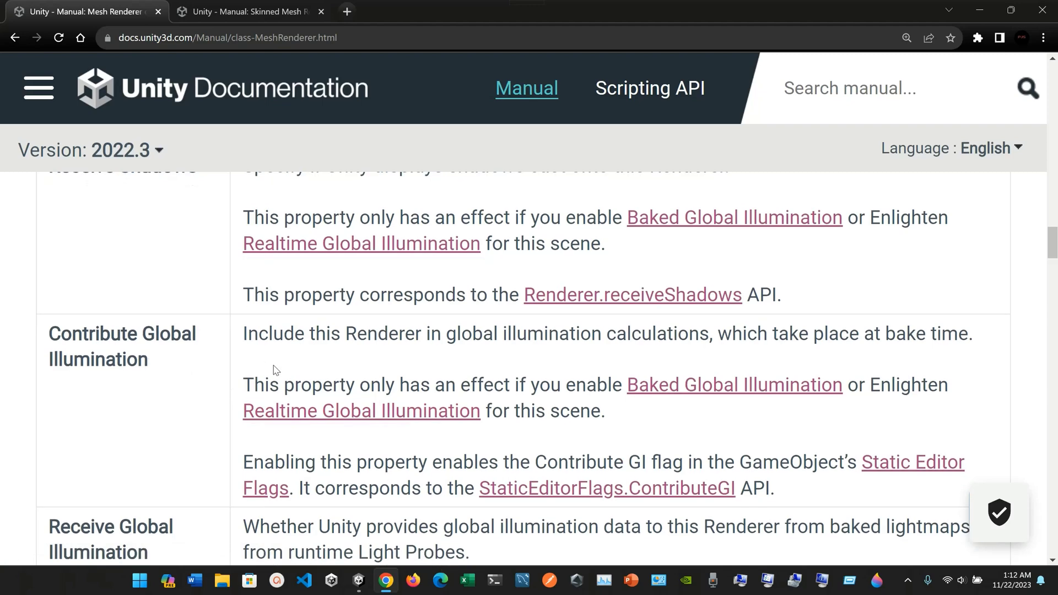
scroll(286, 325, "down", 1)
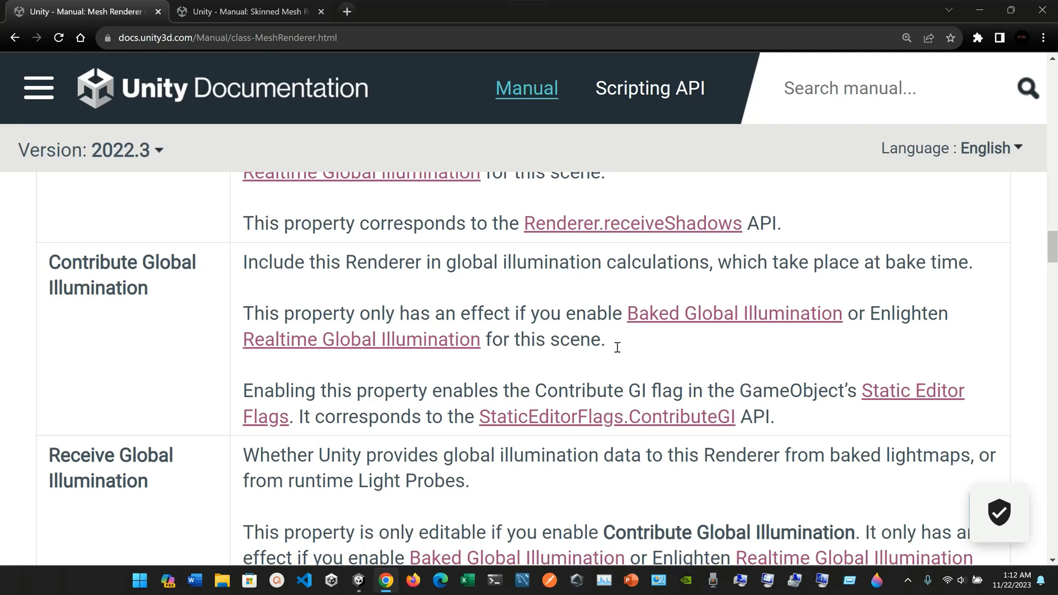
Read the manual's Receive Global Illumination entry, including its Lightmaps and Light Probes options, with a brief check of the Cube in Unity
scroll(617, 347, "down", 1)
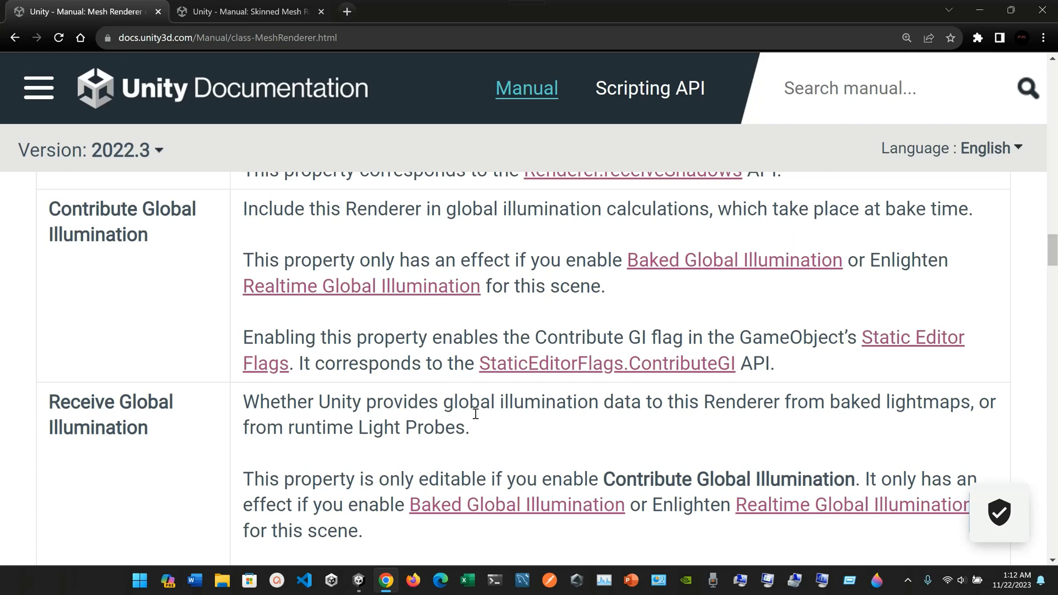
scroll(475, 413, "down", 1)
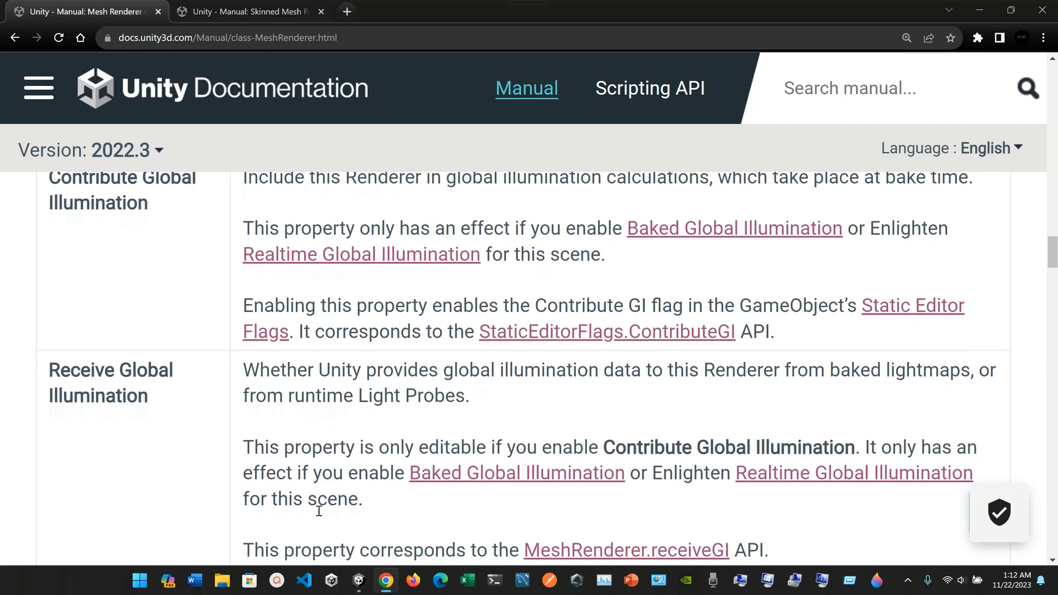
left_click(358, 582)
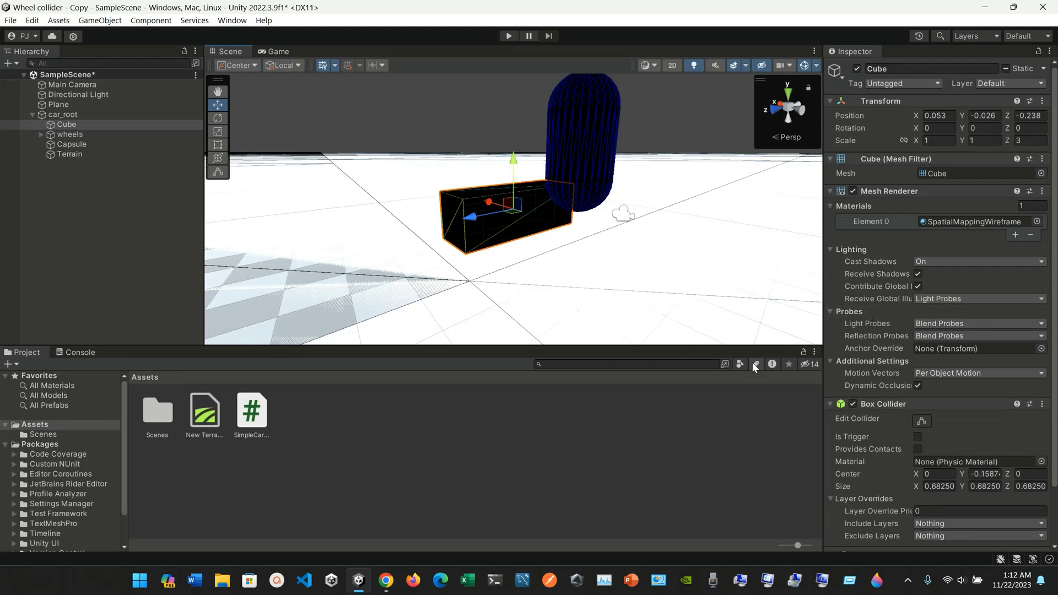
left_click(385, 580)
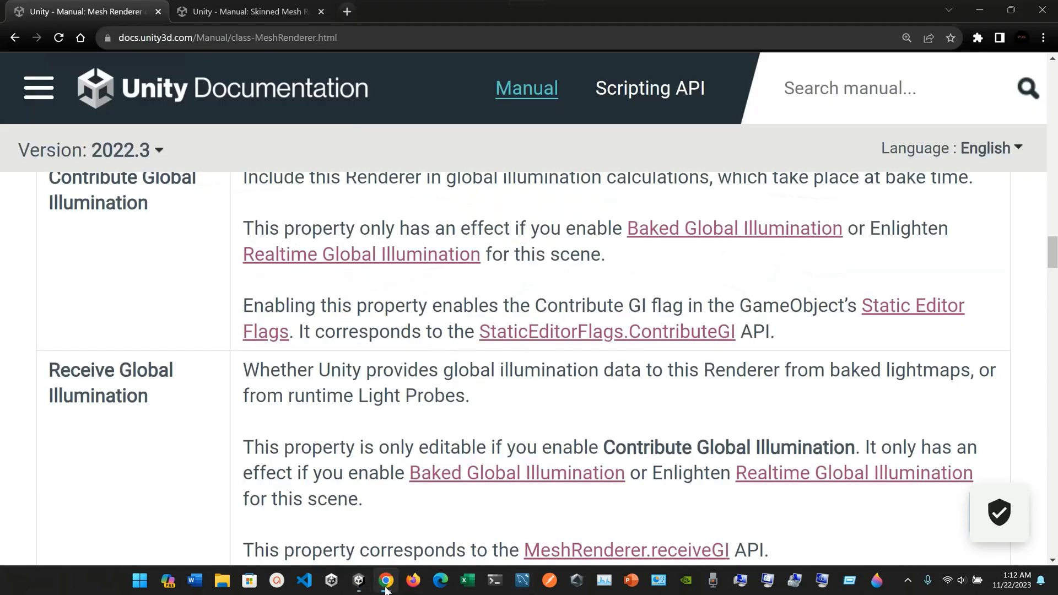
scroll(333, 429, "down", 4)
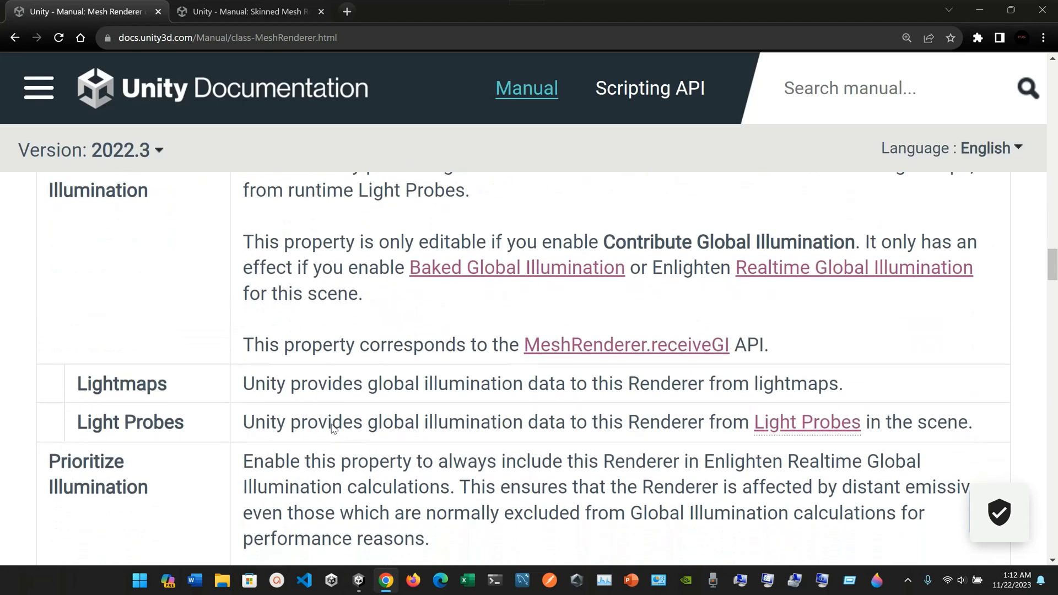
scroll(263, 406, "down", 1)
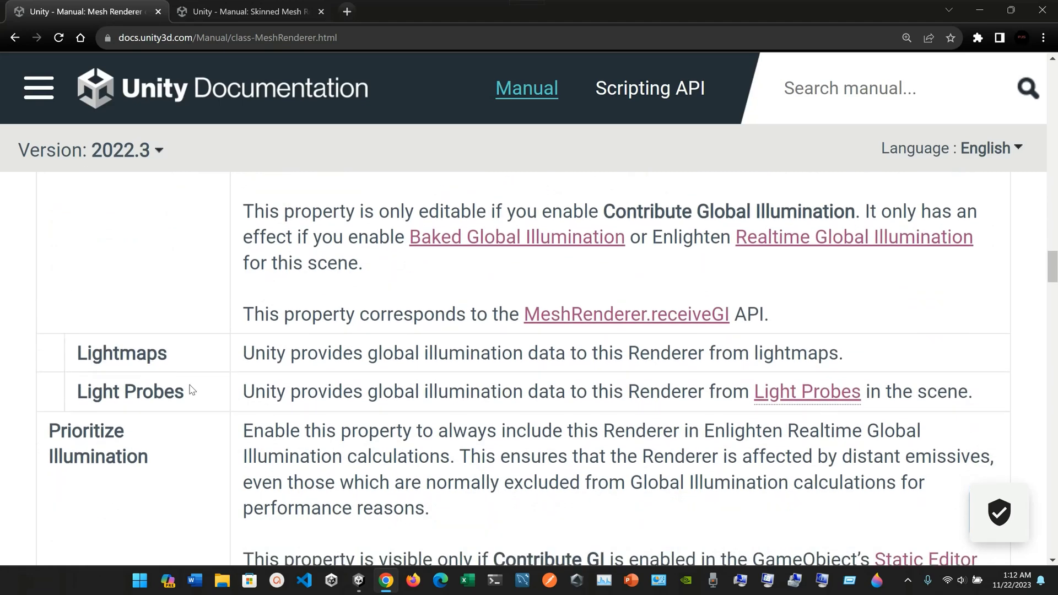
Switch to Unity and examine the Cube's Mesh Renderer settings for the lighting options described in the manual
left_click(357, 585)
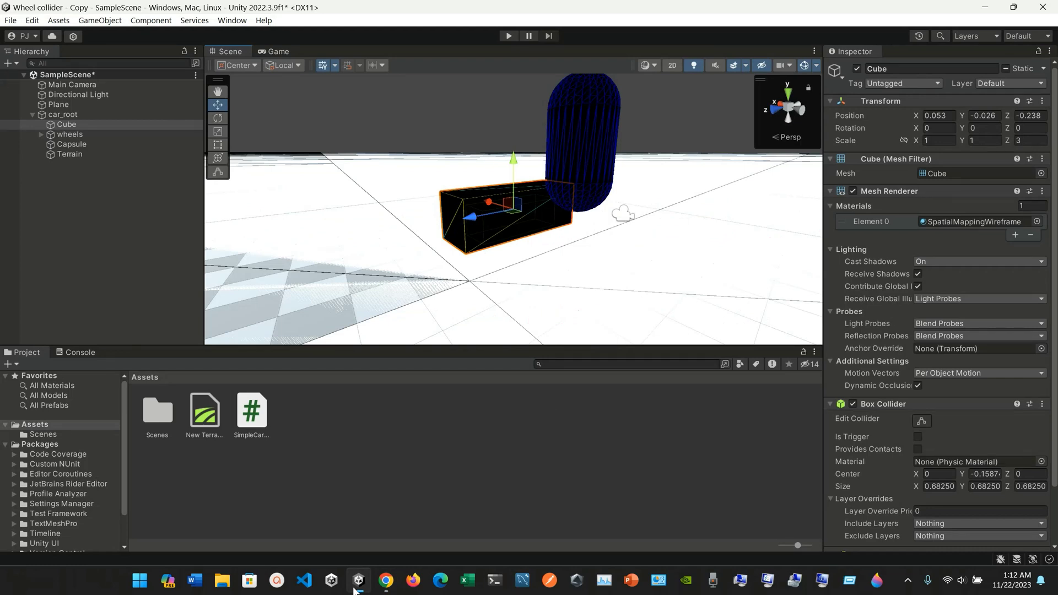
scroll(862, 336, "down", 1)
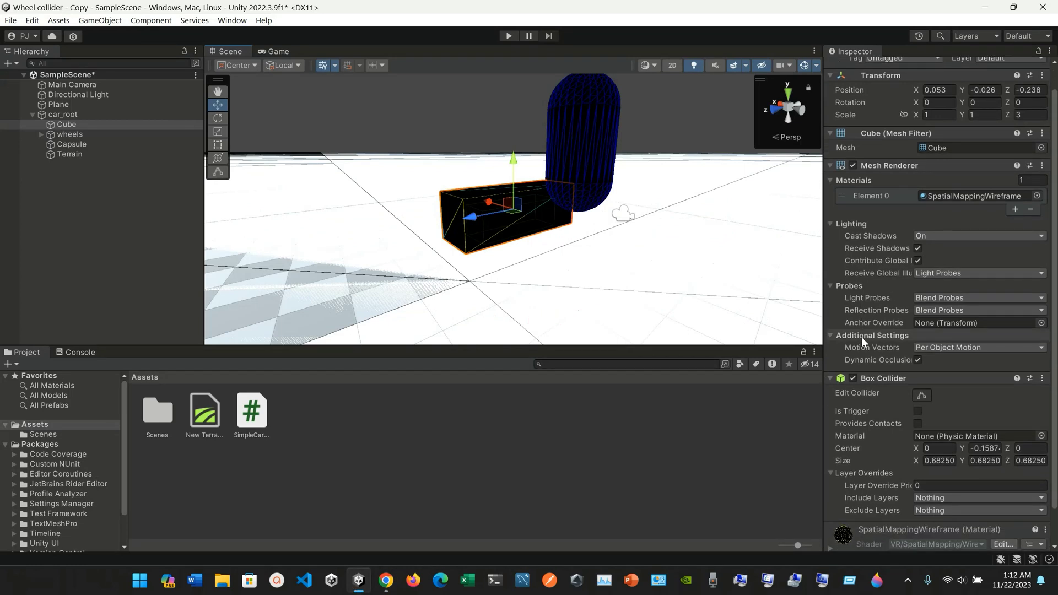
scroll(861, 336, "up", 1)
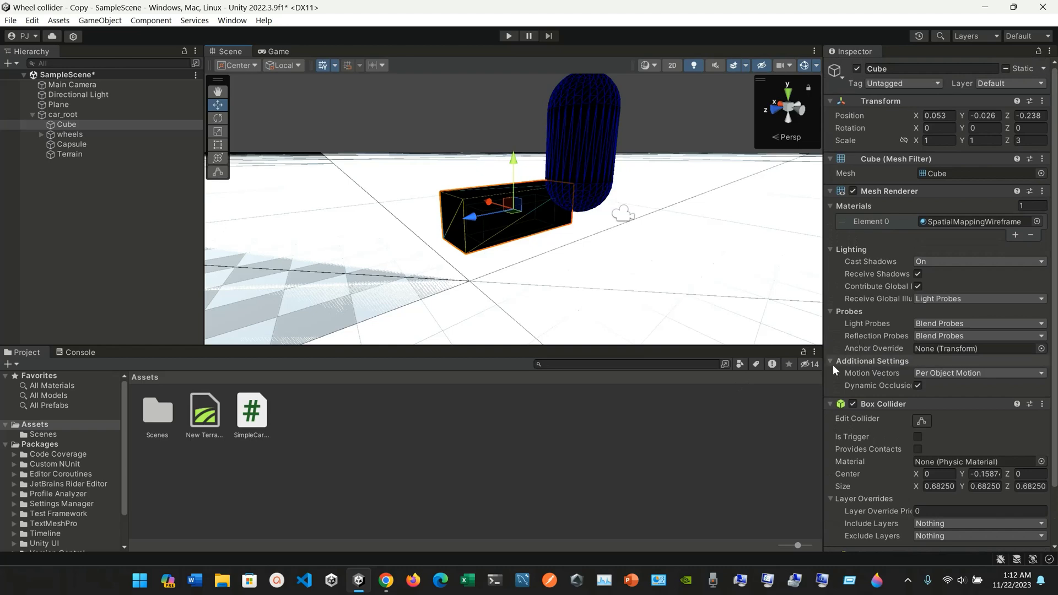
Switch to Chrome and read on from Prioritize Illumination to the manual's Lightmapping section
left_click(387, 582)
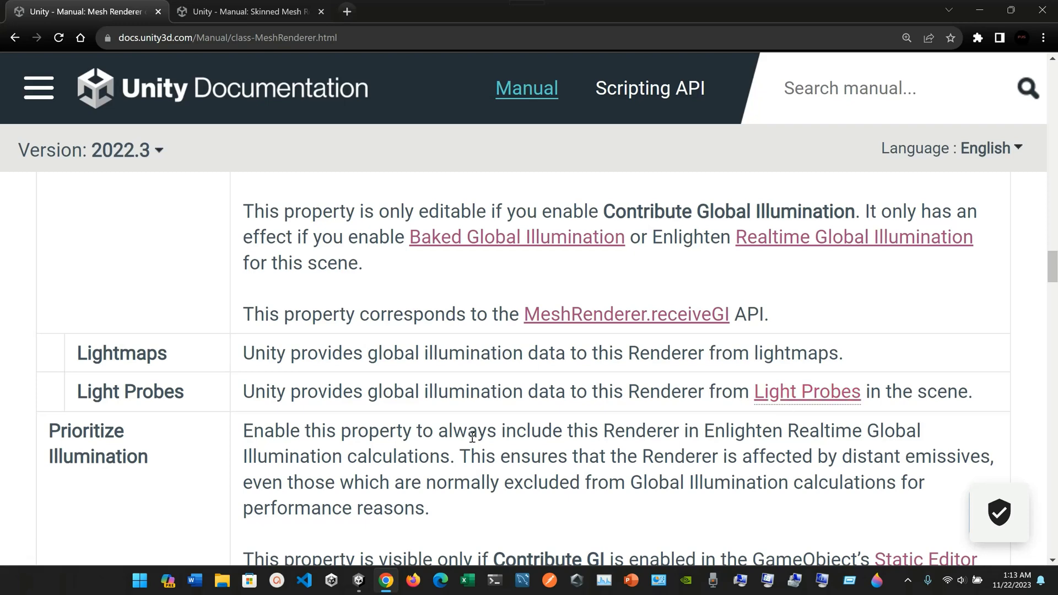
scroll(472, 437, "down", 6)
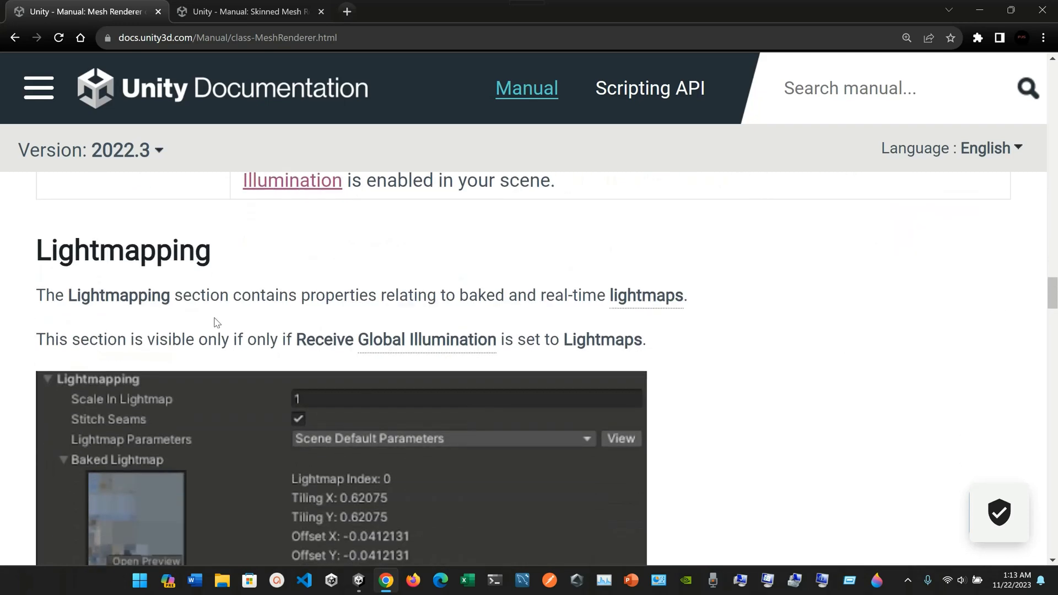
scroll(214, 322, "down", 1)
Switch to Unity and look for Lightmapping settings in the Inspector for the Cube, car_root and the Plane
left_click(363, 583)
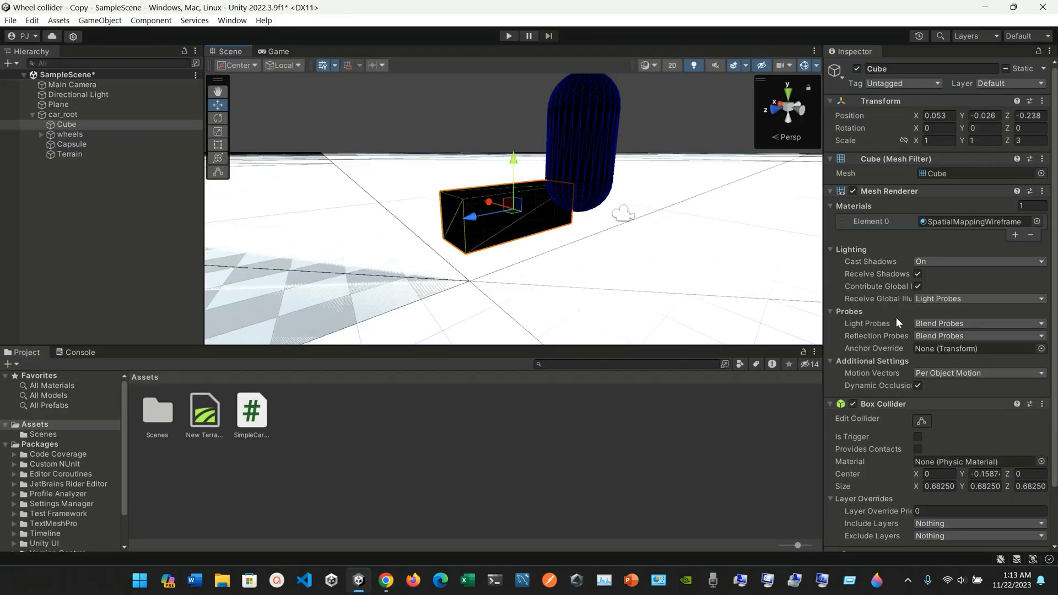
scroll(870, 338, "down", 3)
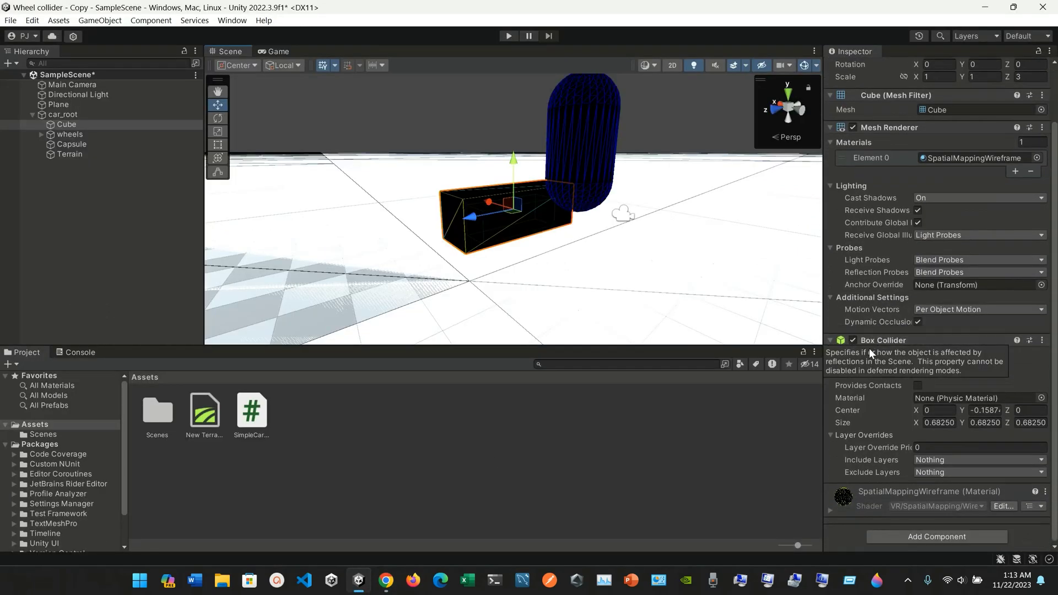
left_click(68, 115)
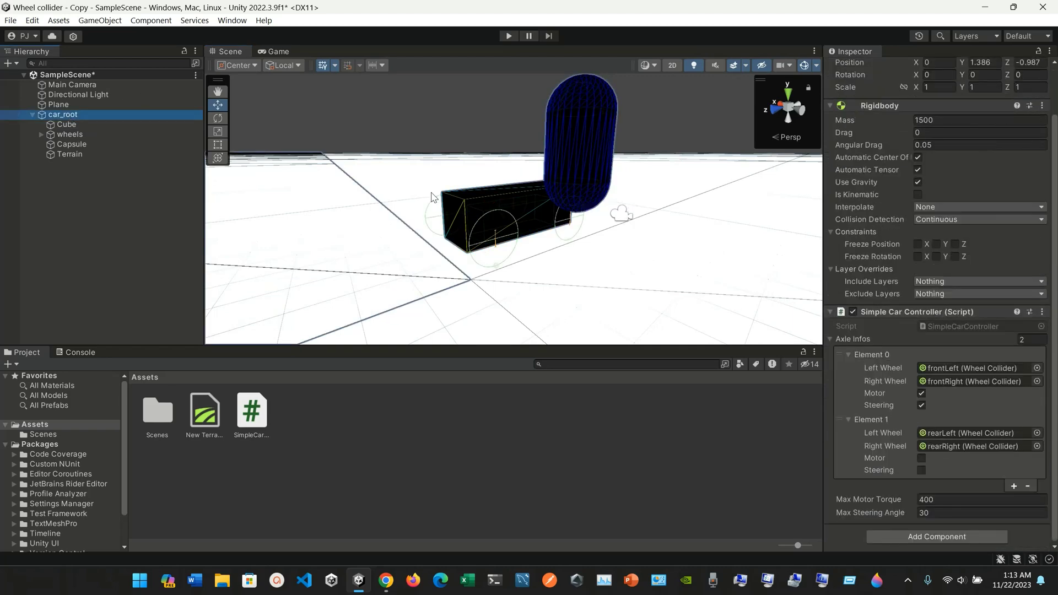
left_click(91, 105)
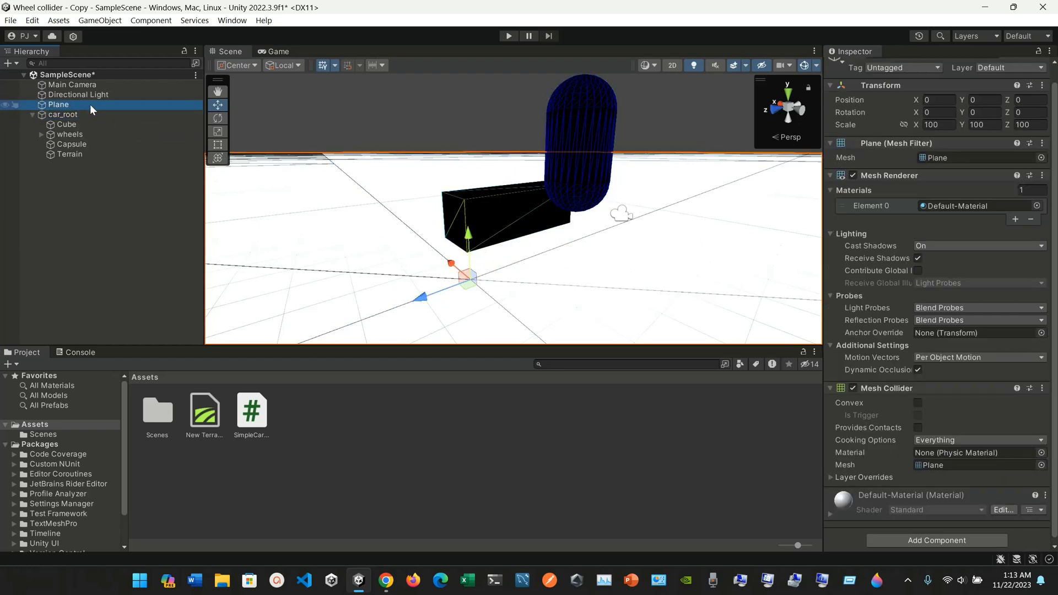
scroll(894, 308, "down", 1)
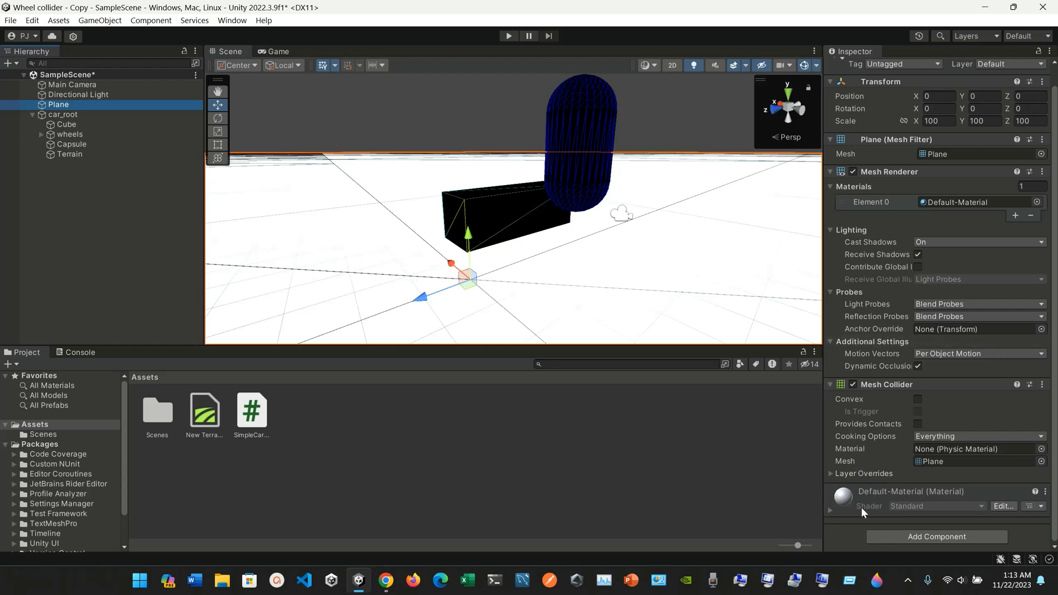
Switch to Chrome and read the condition under which the Lightmapping section is shown, and examine its example properties
left_click(386, 580)
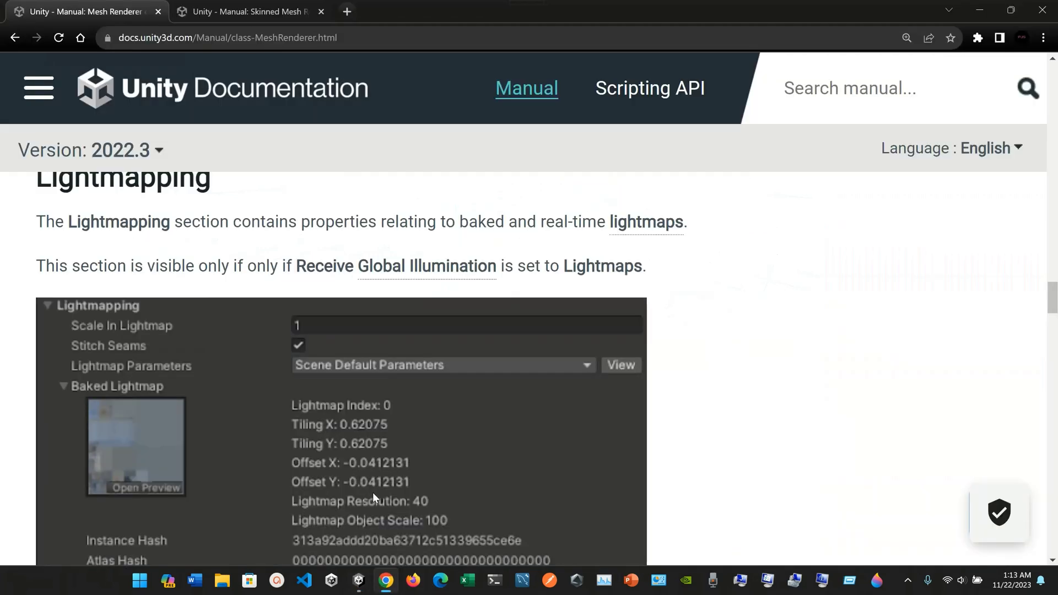
scroll(373, 495, "up", 1)
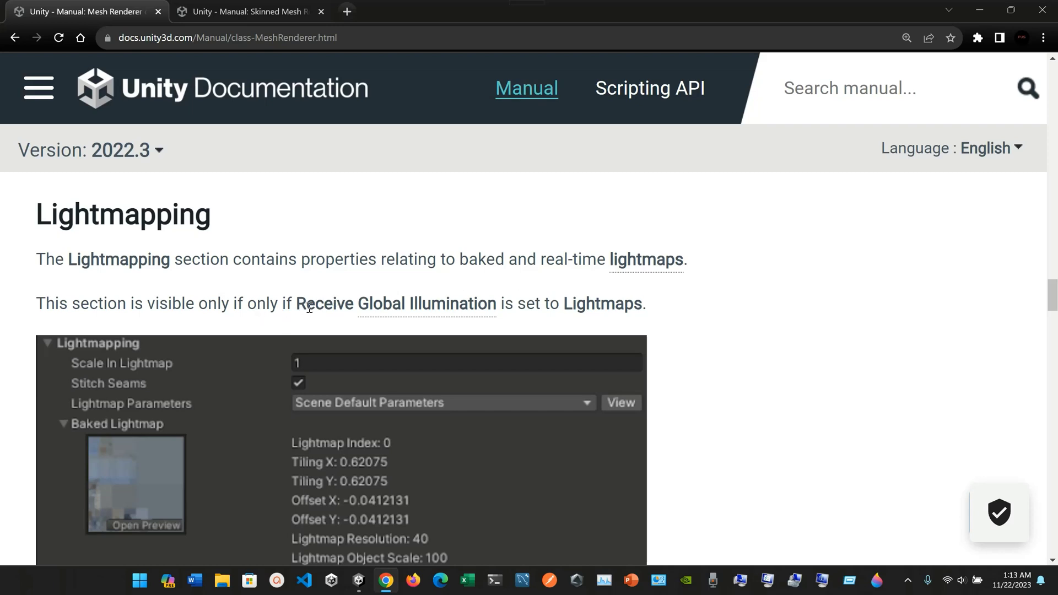
mouse_move(554, 299)
scroll(687, 350, "down", 4)
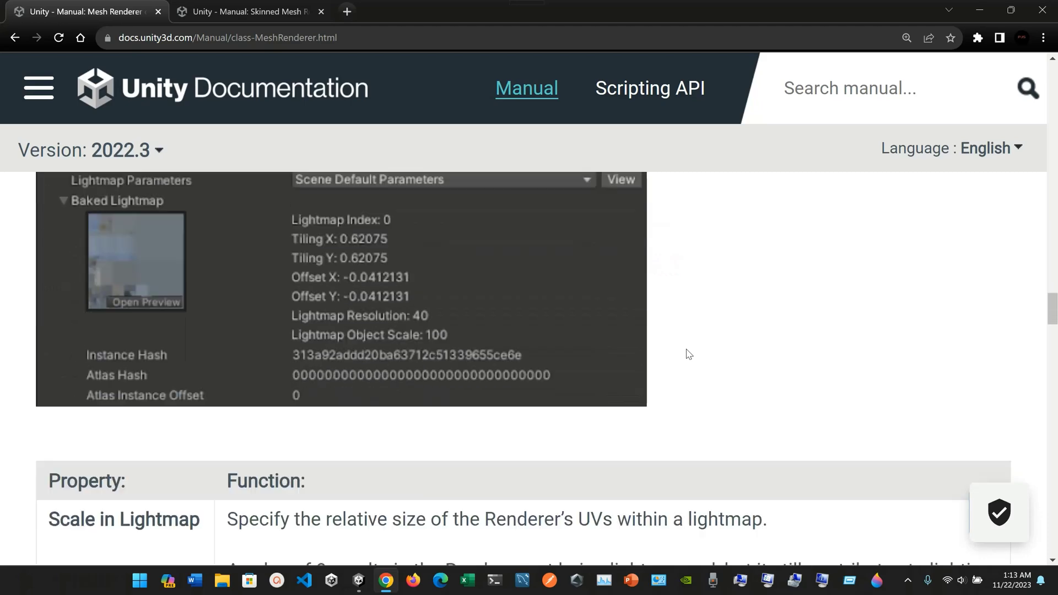
scroll(689, 353, "up", 3)
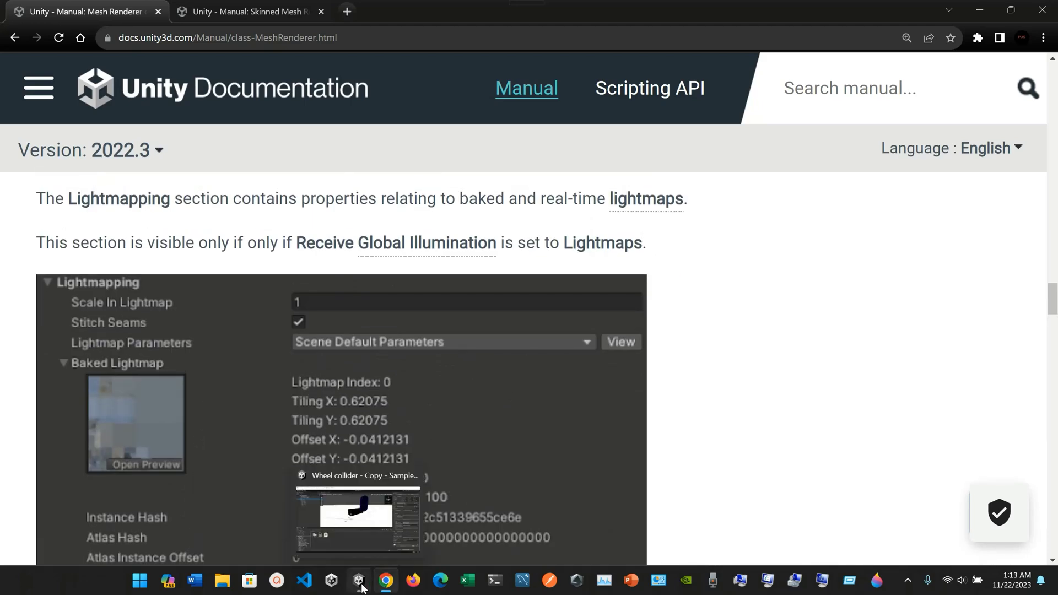
Switch to Unity and set the Cube's Receive Global Illumination to Lightmaps
left_click(360, 584)
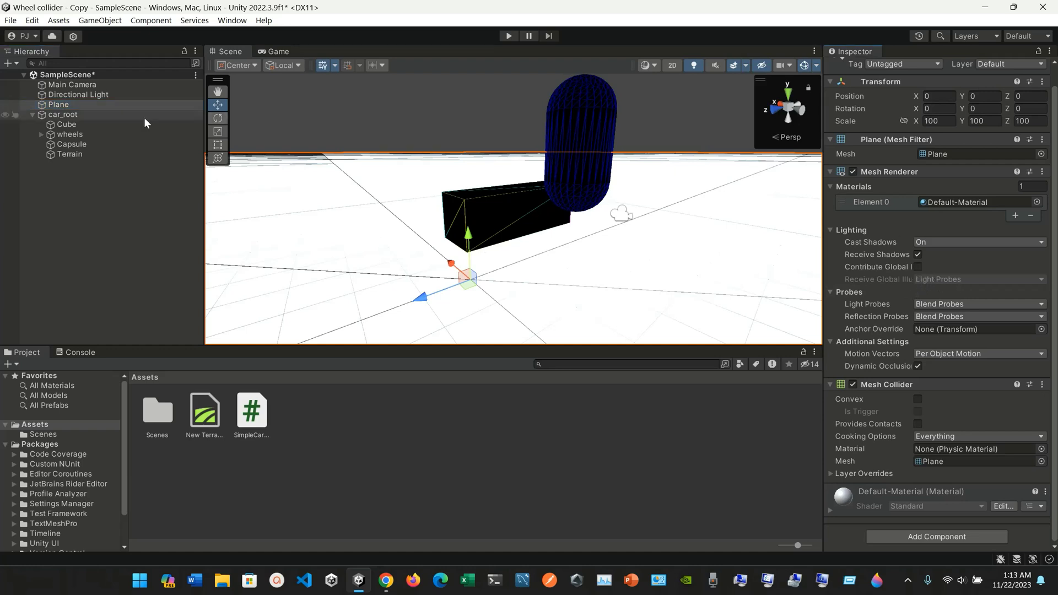
left_click(66, 124)
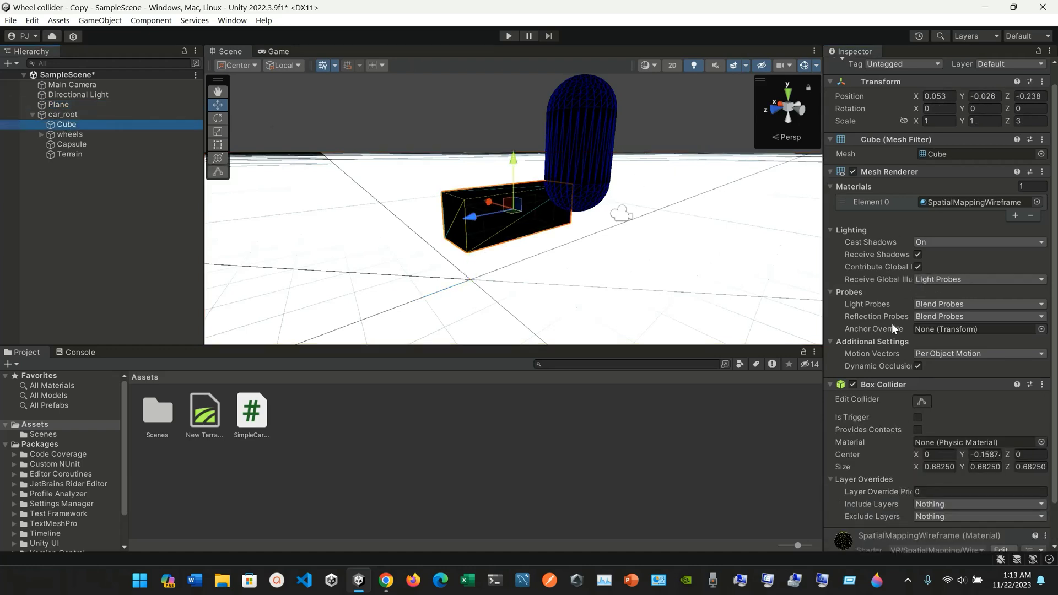
left_click(941, 280)
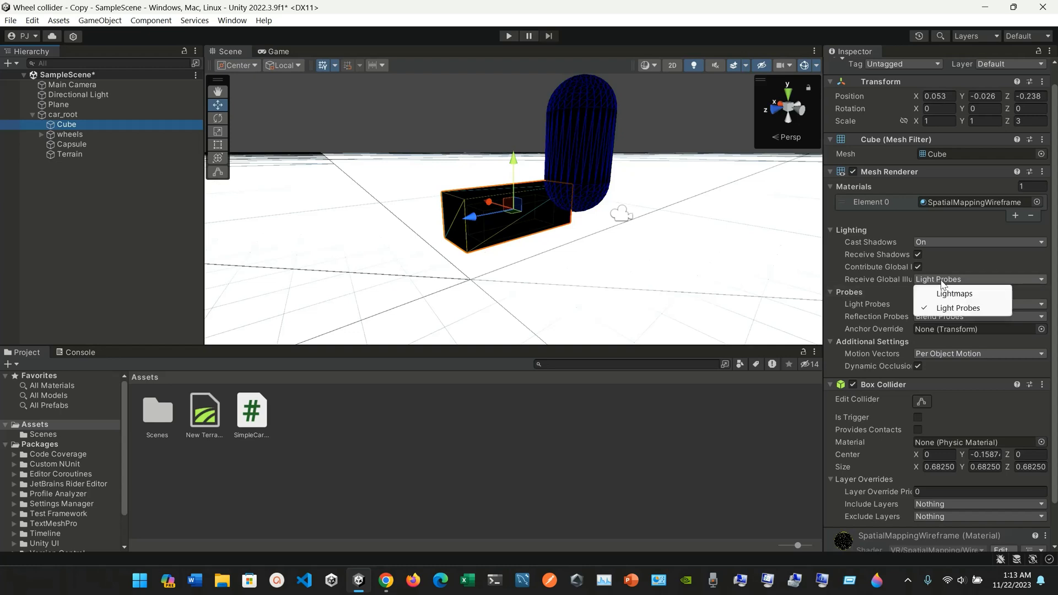
left_click(949, 293)
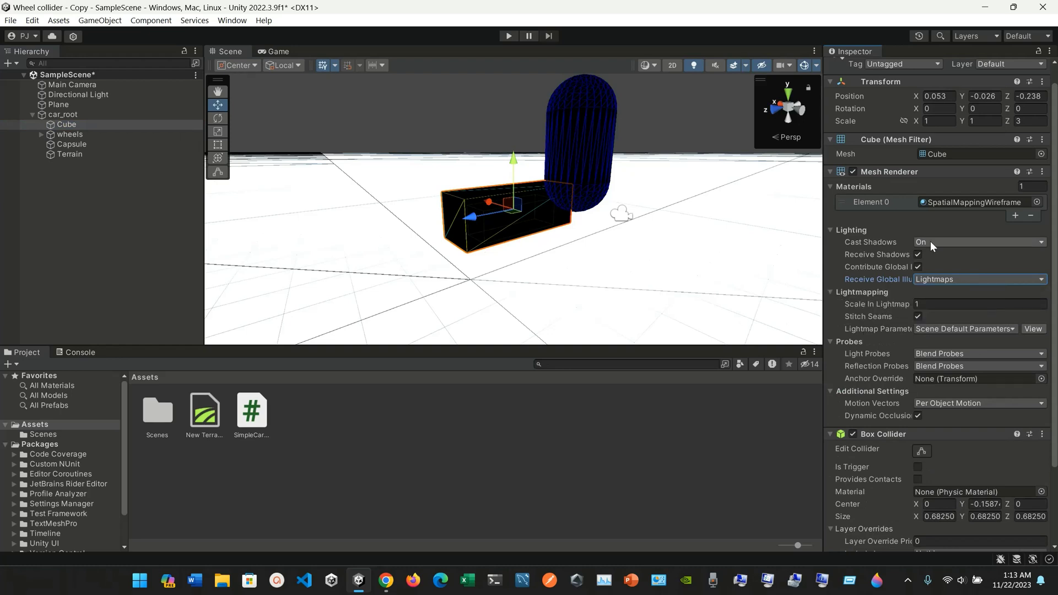
Preview the scene in the Game view and the Simulator, and look through the Game view's display and aspect ratio options
left_click(273, 51)
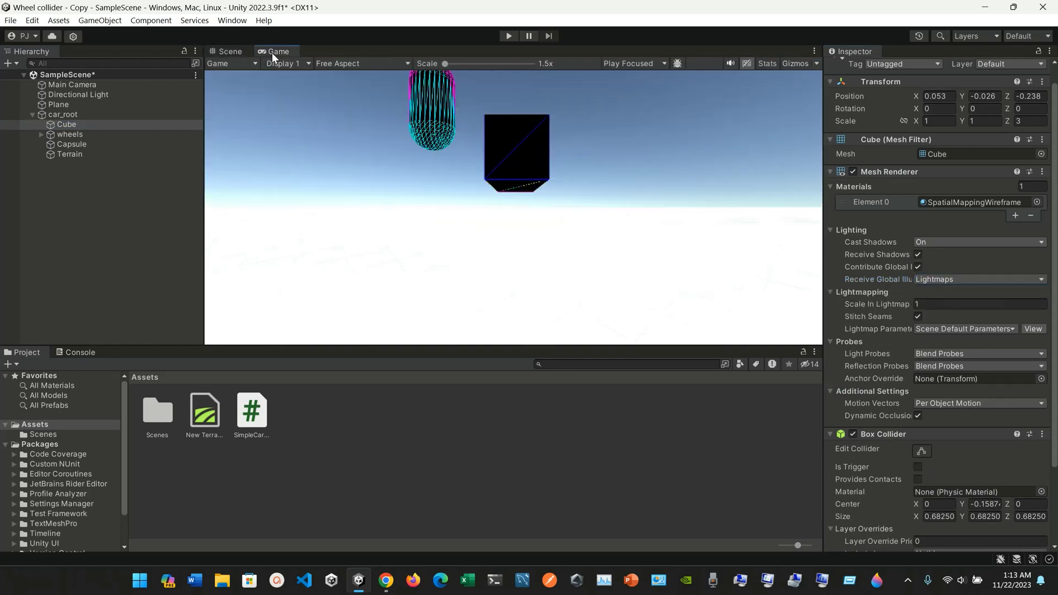
left_click(247, 64)
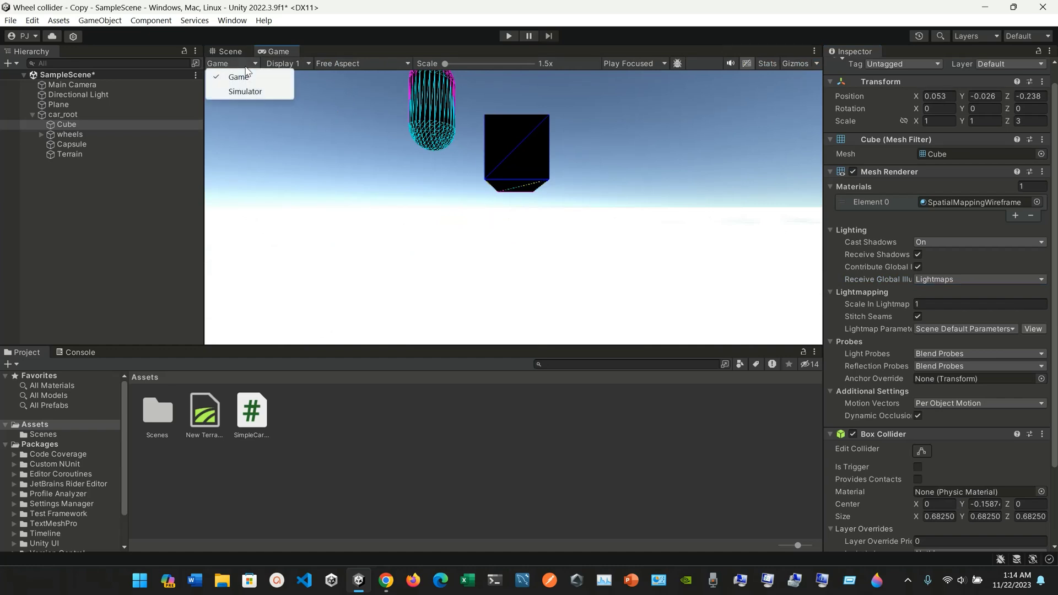
left_click(246, 91)
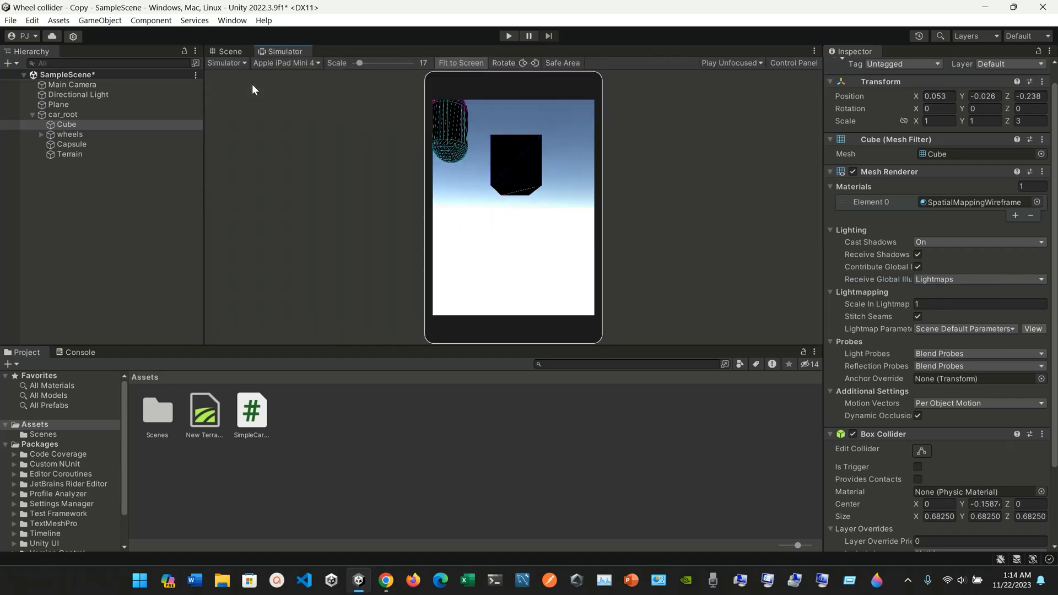
left_click(237, 62)
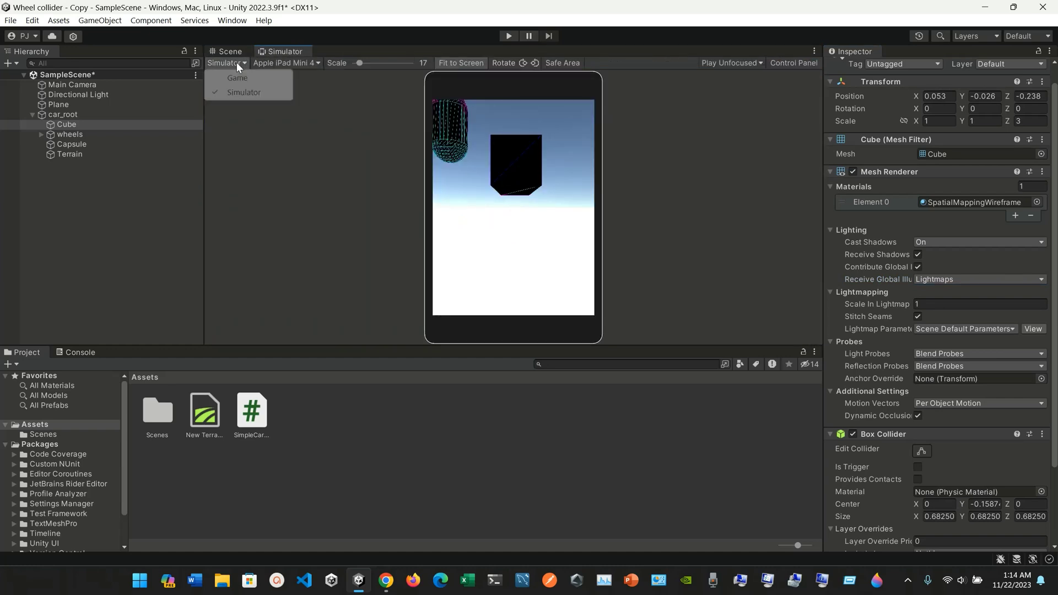
left_click(240, 80)
left_click(282, 65)
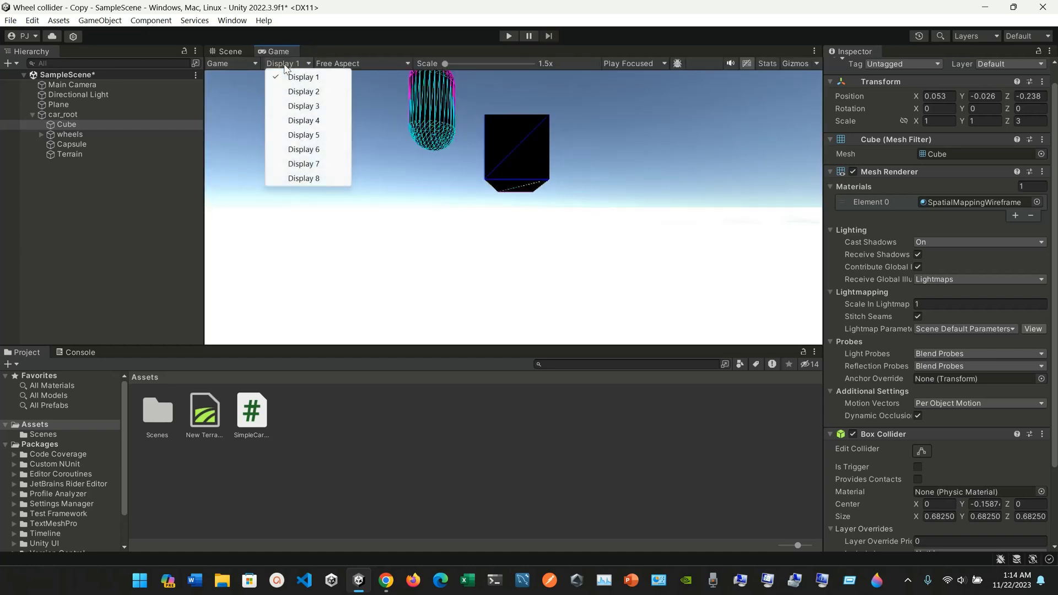
left_click(367, 63)
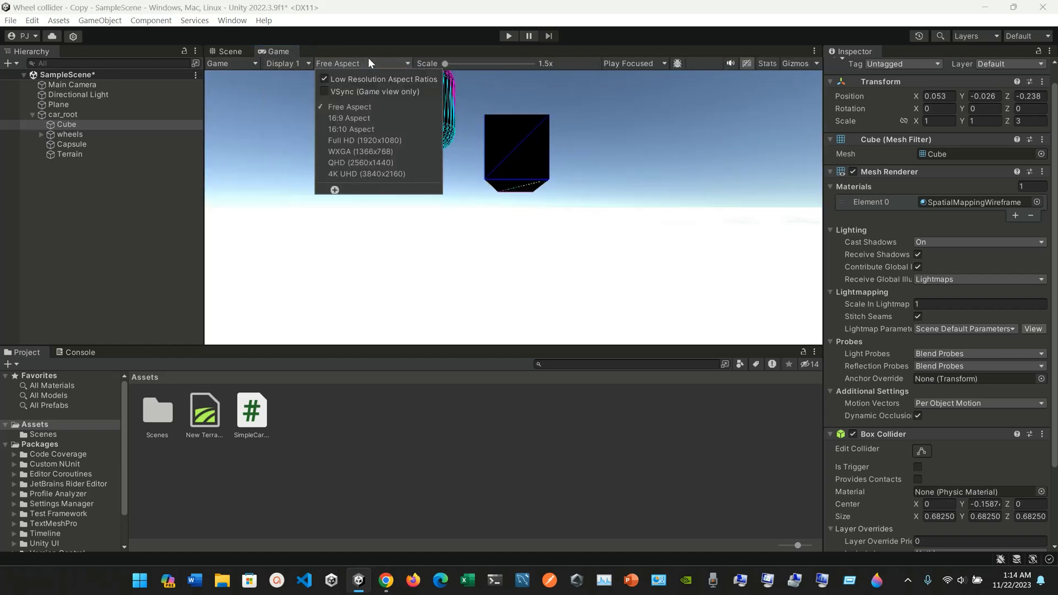
left_click(705, 68)
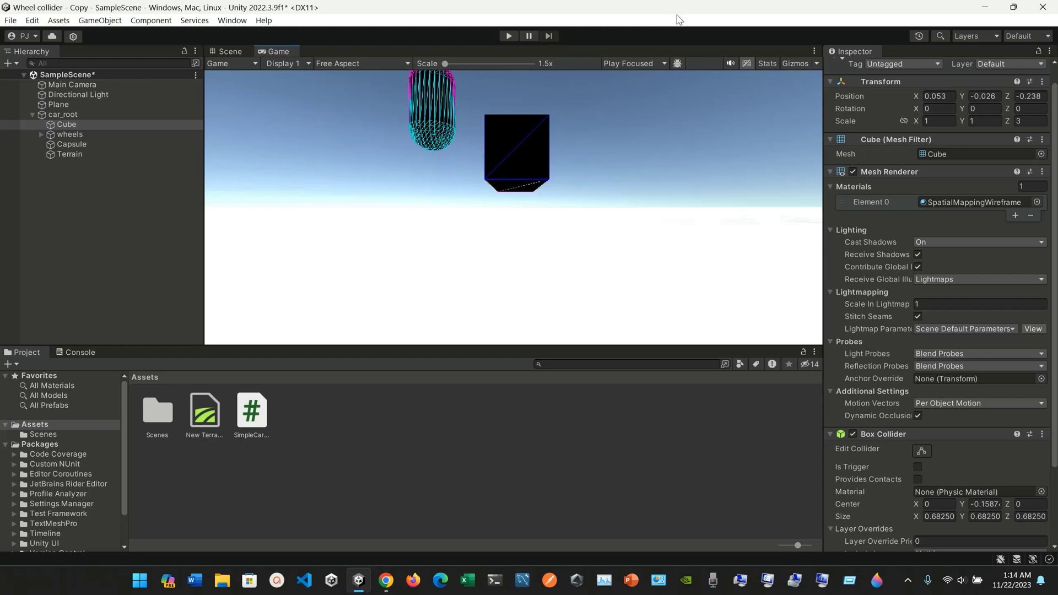
Turn on Gizmos in the Game view, and run the scene briefly in Play mode
left_click(796, 63)
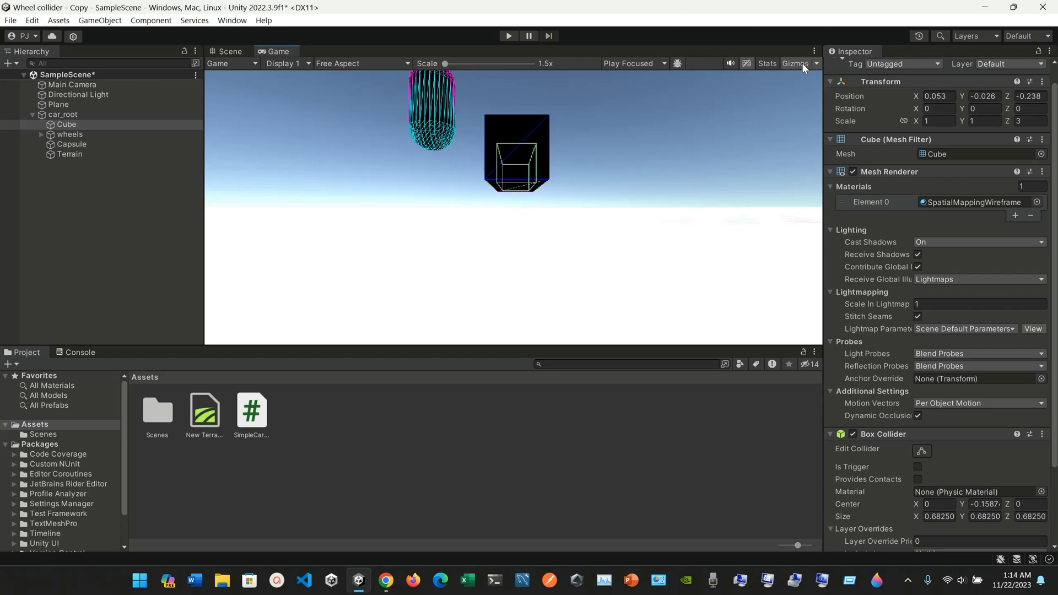
left_click(796, 63)
left_click(796, 63)
left_click(508, 37)
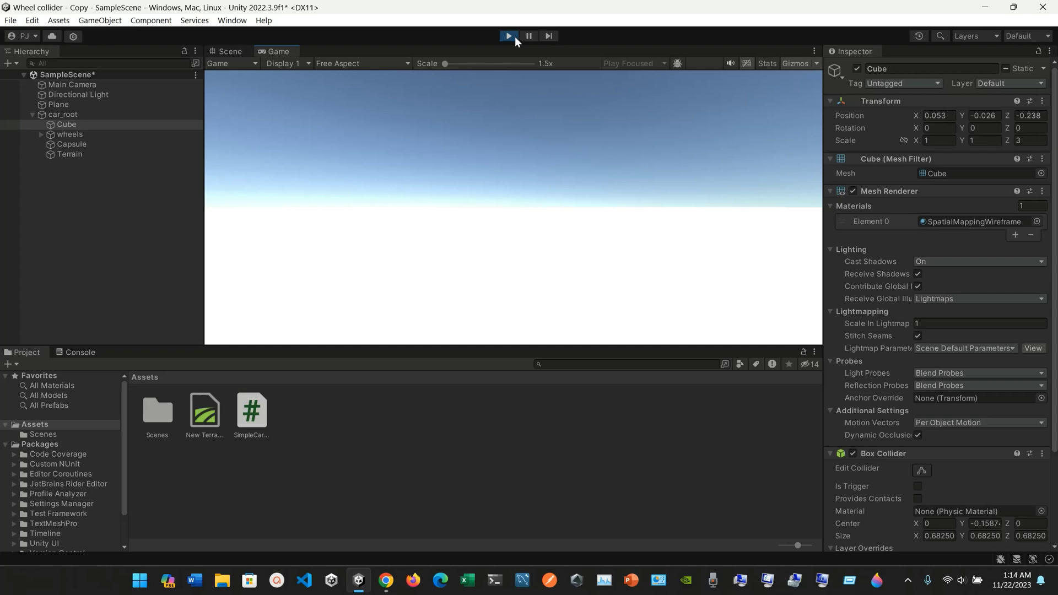
left_click(508, 35)
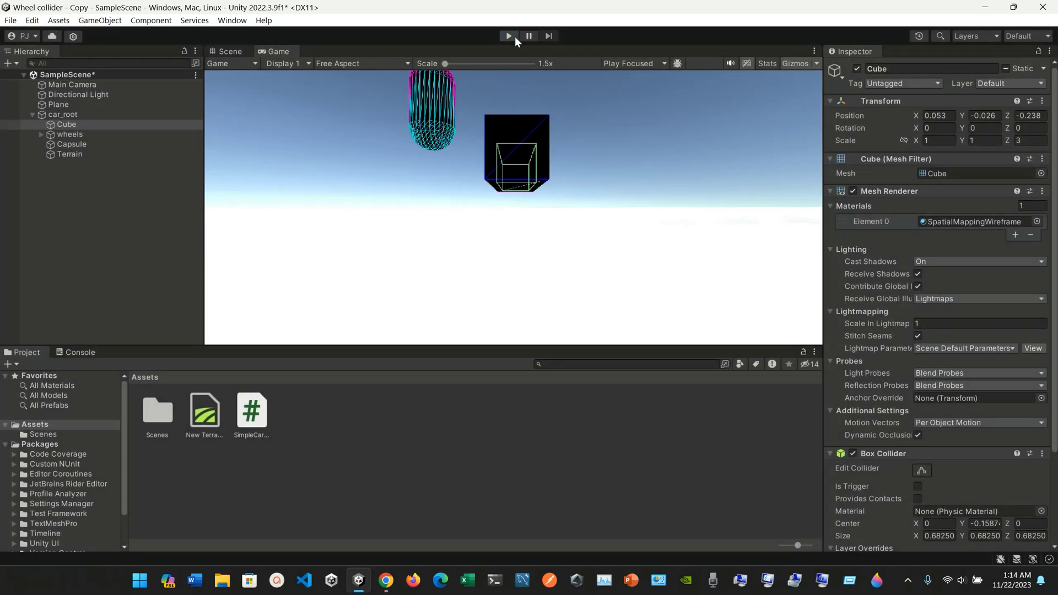
Switch to Chrome and read the Scale in Lightmap, Stitch Seams, Lightmap Parameters and Optimize Realtime UVs descriptions in the Lightmapping table
left_click(397, 580)
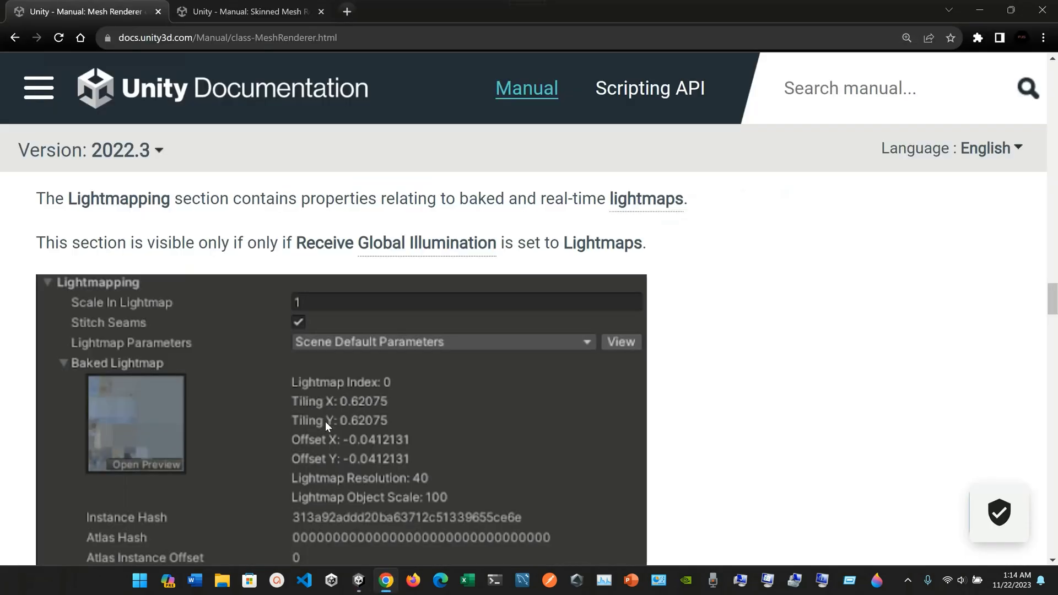
scroll(325, 421, "down", 6)
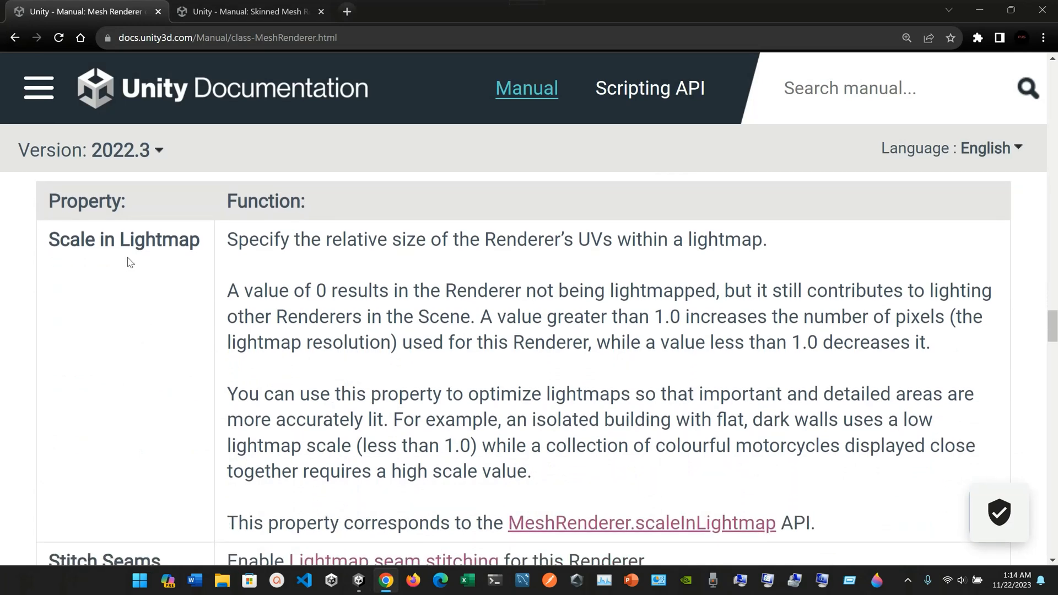
scroll(230, 266, "down", 3)
scroll(229, 266, "up", 3)
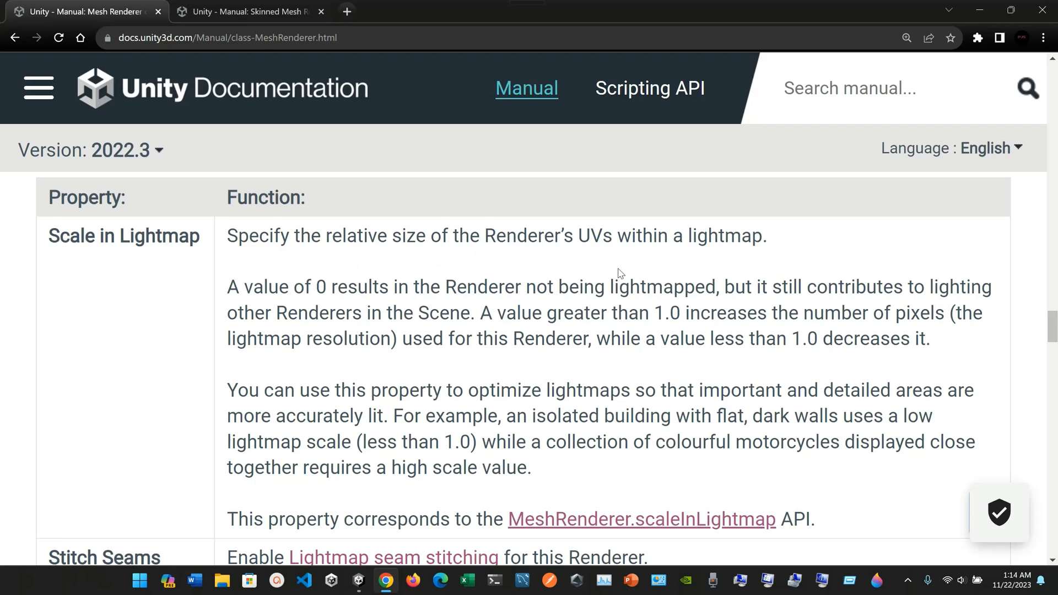
scroll(620, 273, "down", 3)
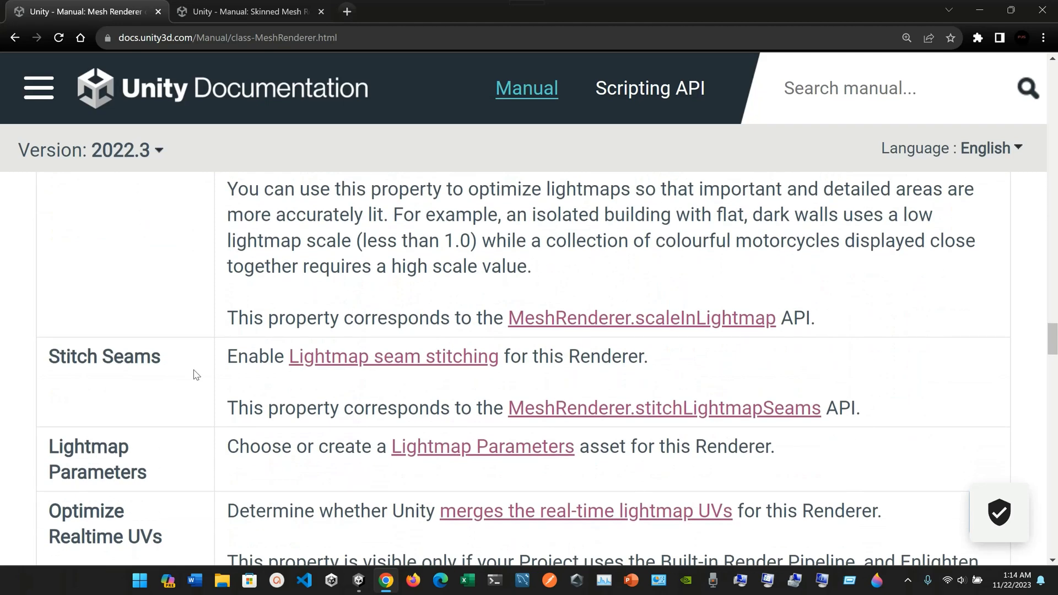
scroll(196, 374, "down", 2)
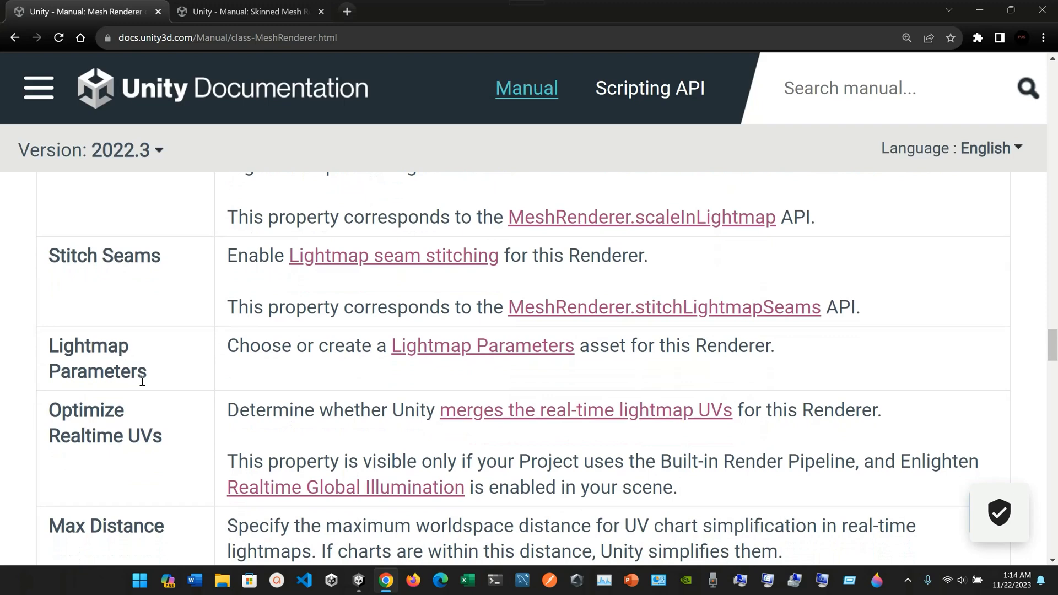
scroll(143, 378, "down", 1)
scroll(142, 381, "down", 1)
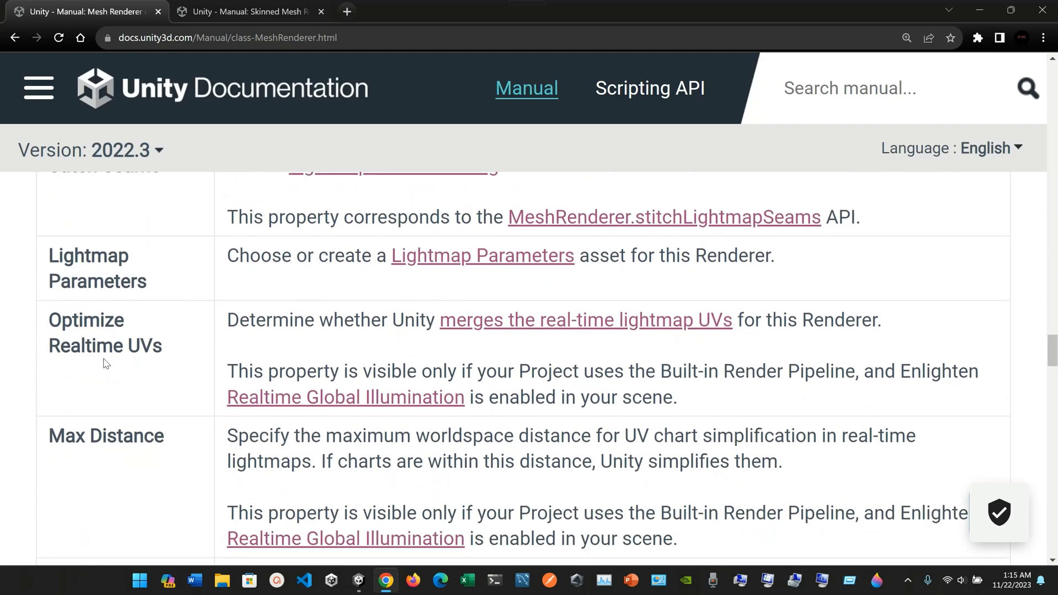
Read the Max Angle, Ignore Normals and Min Chart Size descriptions, and the note on lightmaps shown after baking
scroll(110, 370, "down", 5)
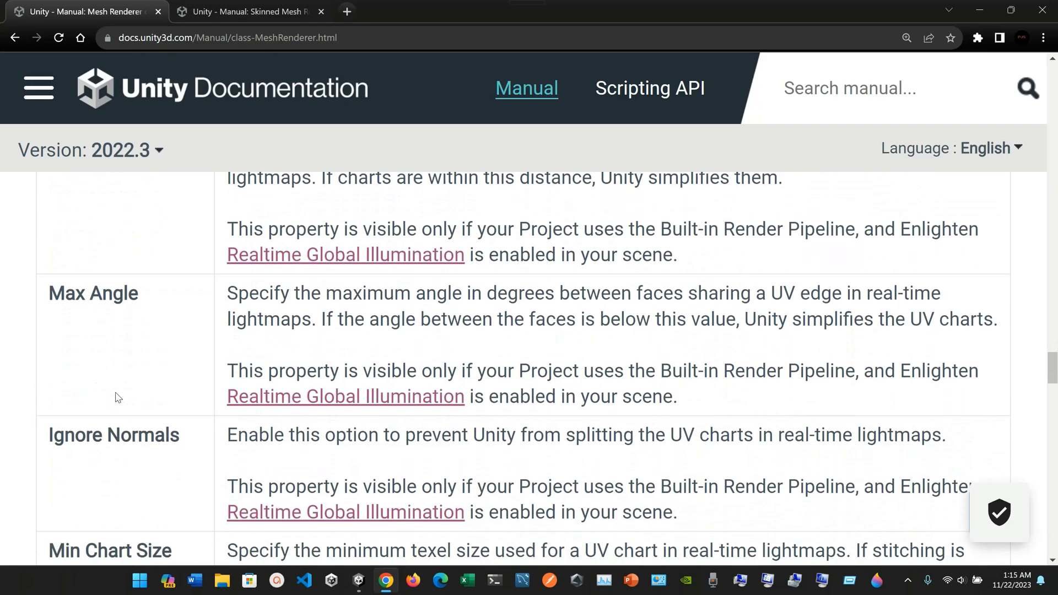
scroll(117, 397, "down", 2)
scroll(132, 389, "down", 3)
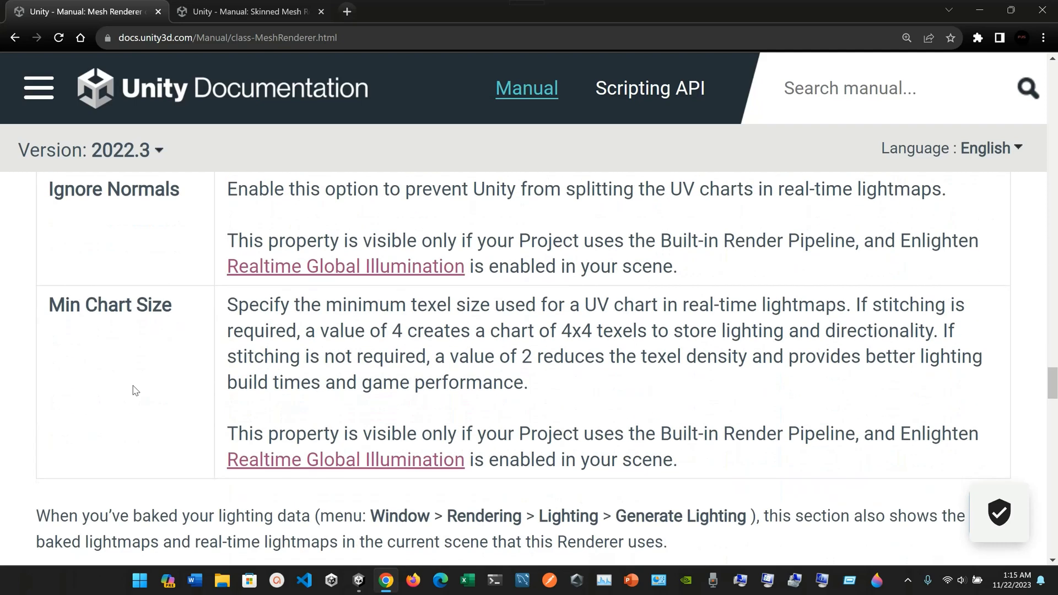
scroll(135, 390, "down", 4)
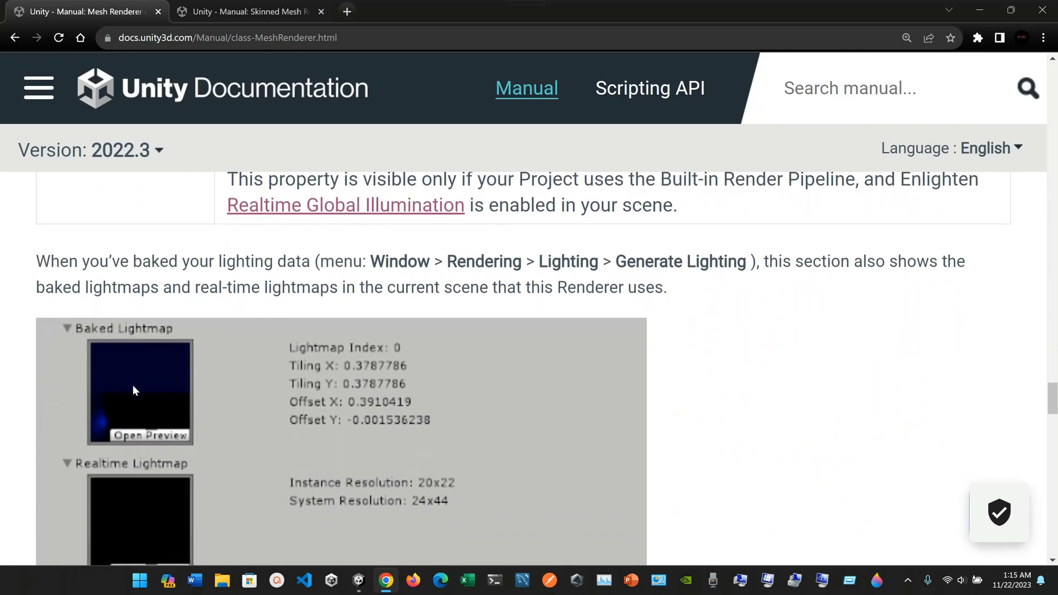
scroll(135, 390, "down", 1)
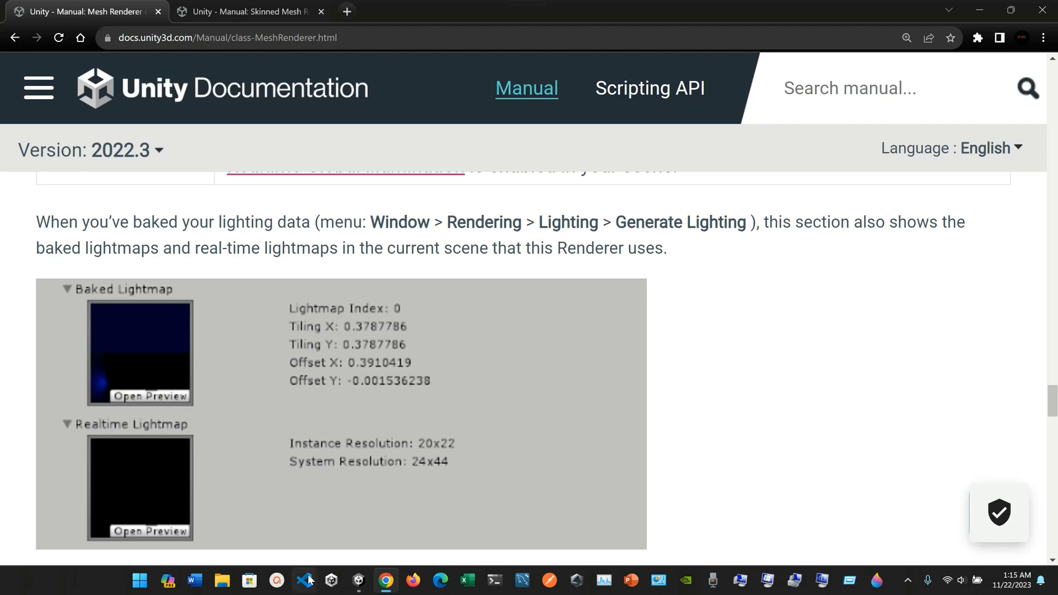
Switch to Unity, open the Lighting window, look through its Scene settings, and close it
left_click(358, 590)
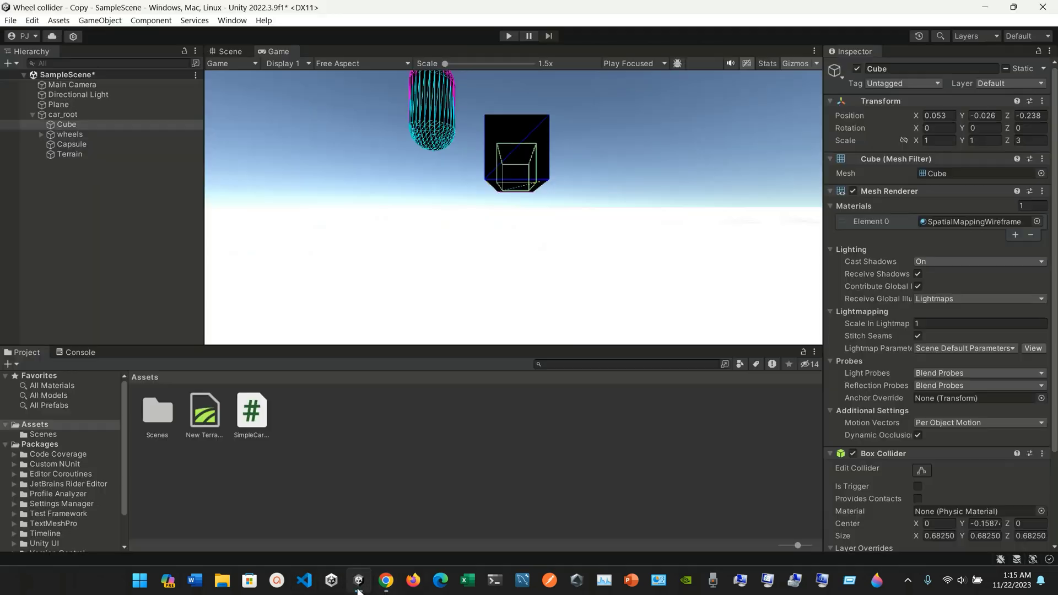
left_click(242, 22)
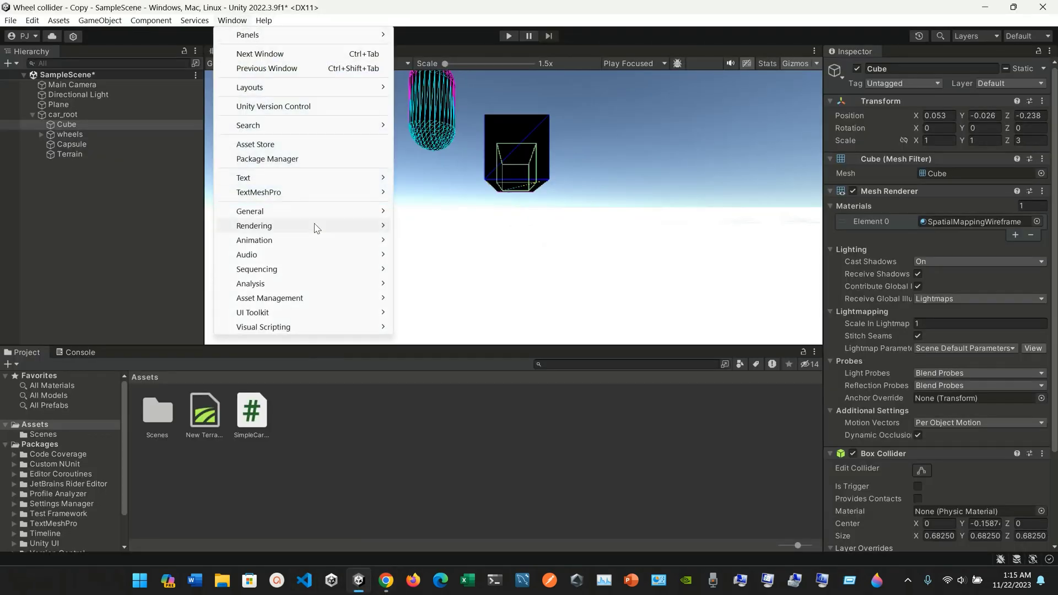
mouse_move(318, 225)
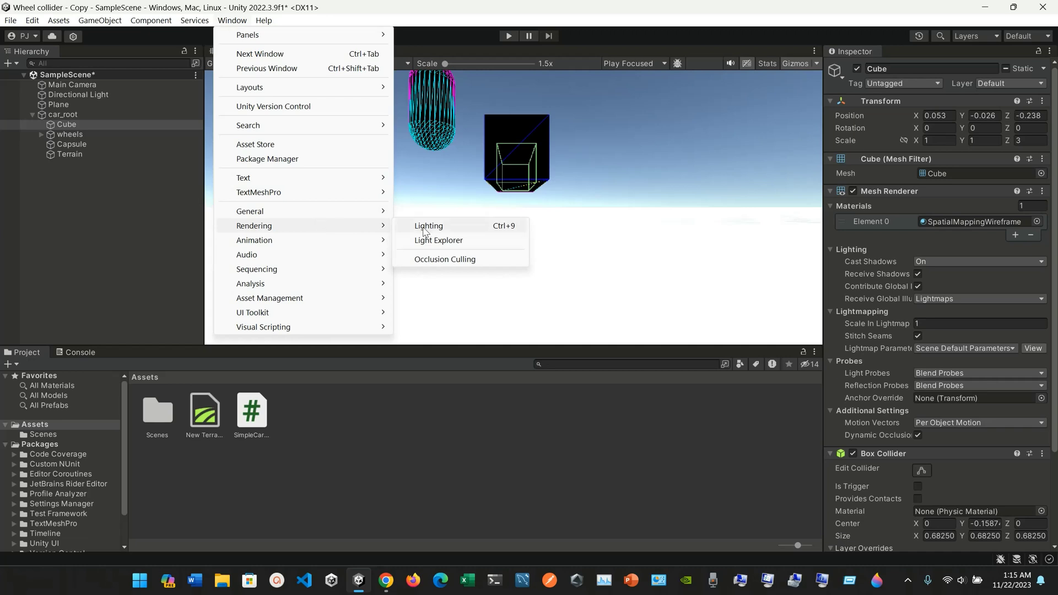
left_click(440, 230)
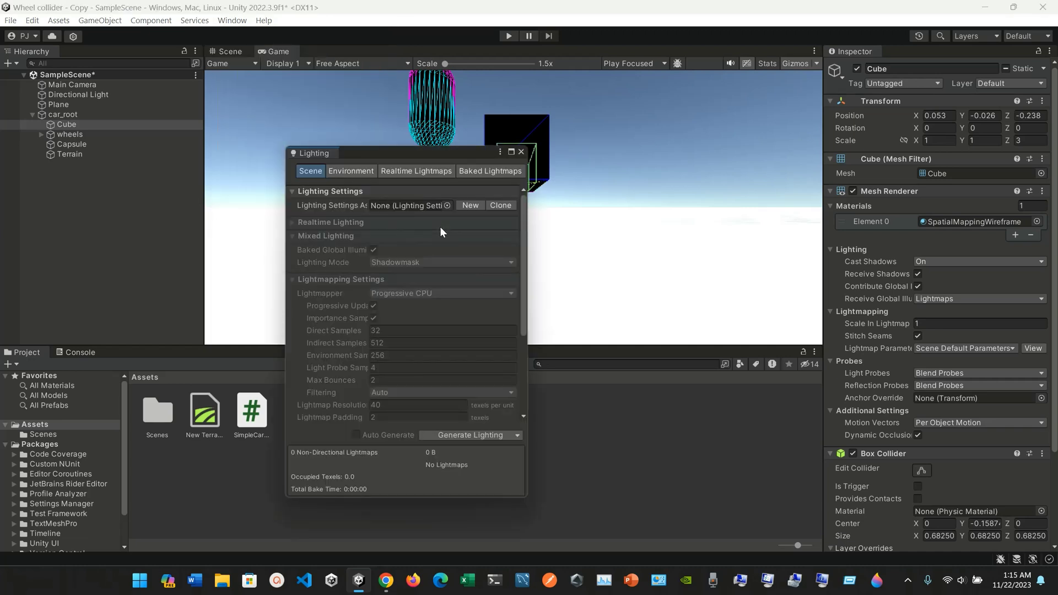
left_click(385, 581)
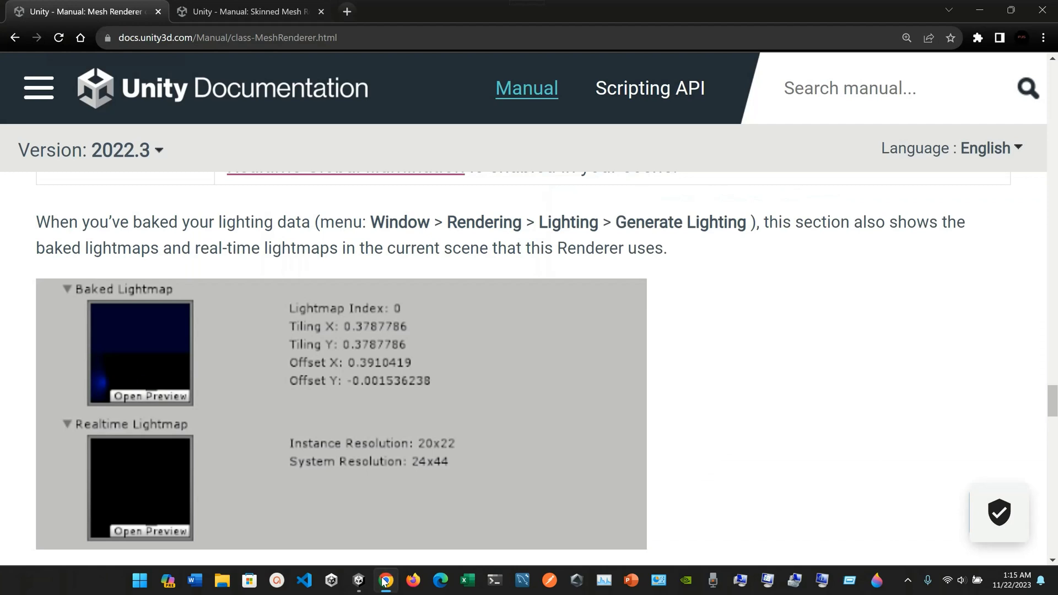
left_click(385, 580)
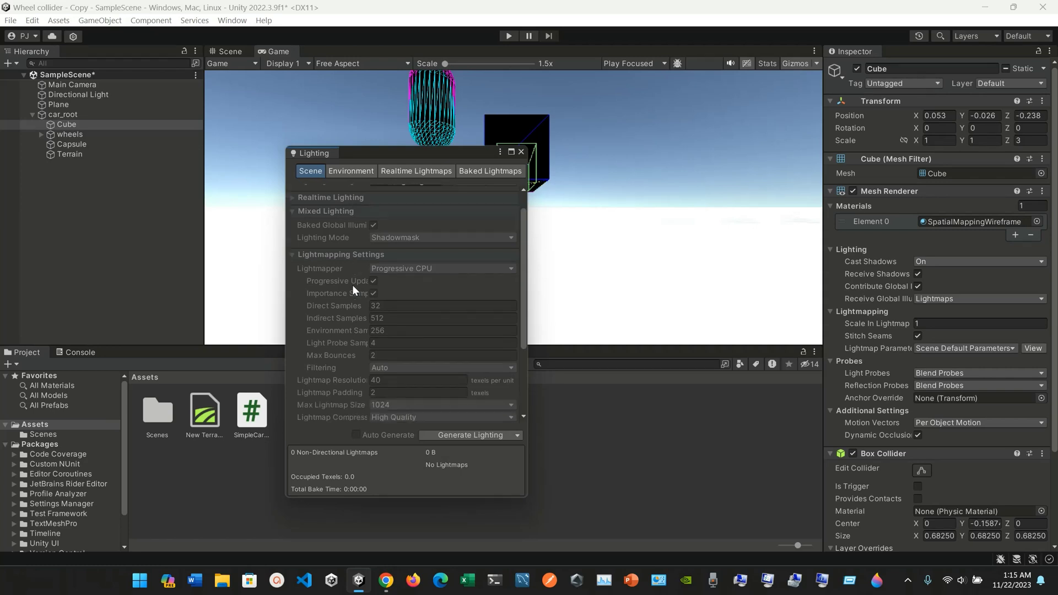
scroll(353, 286, "down", 4)
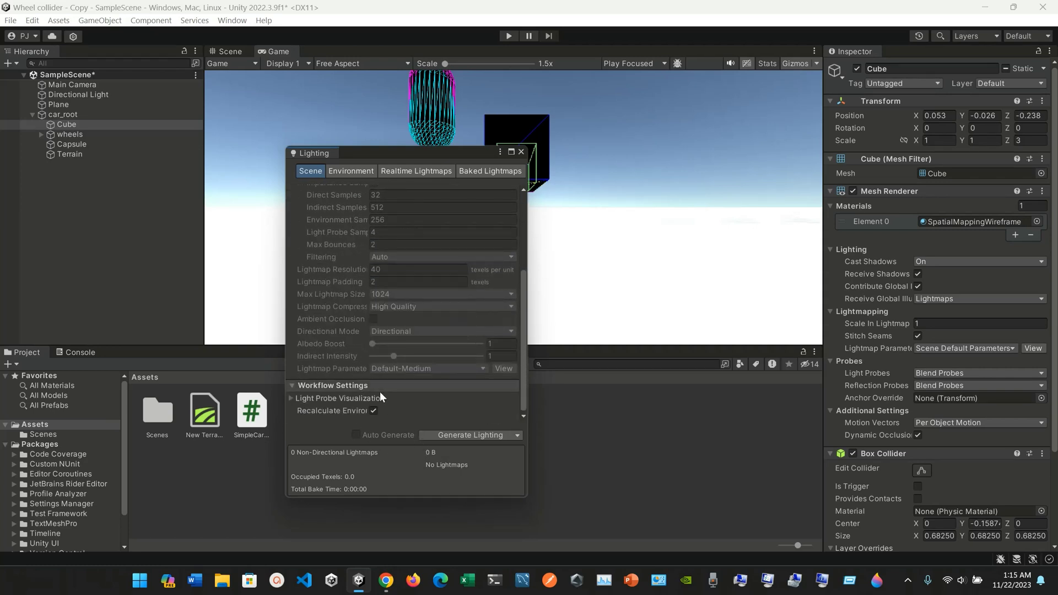
scroll(448, 257, "up", 4)
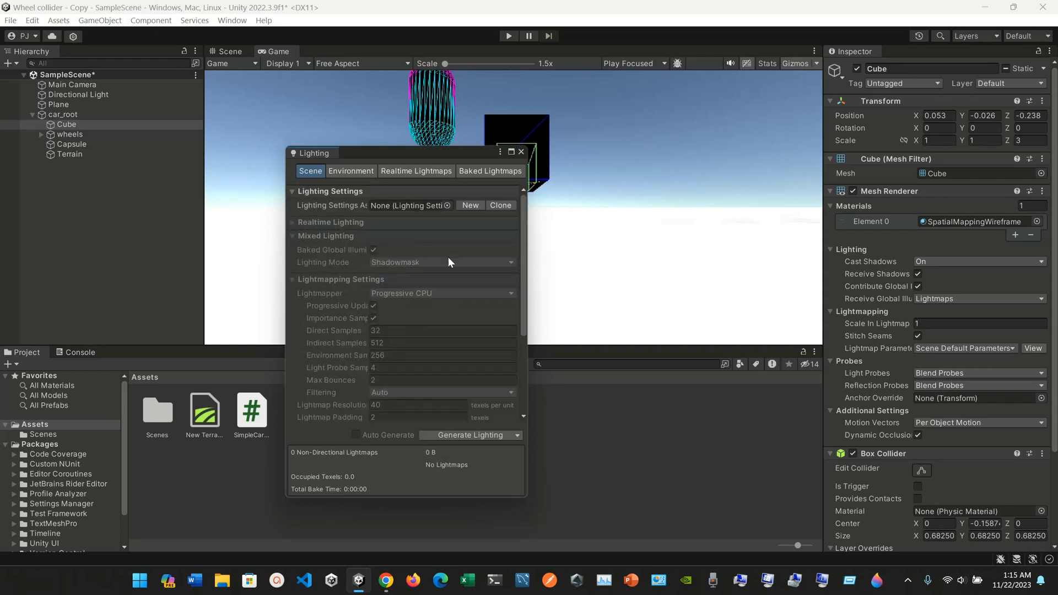
left_click(523, 150)
Look over Unity's available Rendering windows, and switch to Chrome to recheck the manual's path to Generate Lighting
left_click(243, 20)
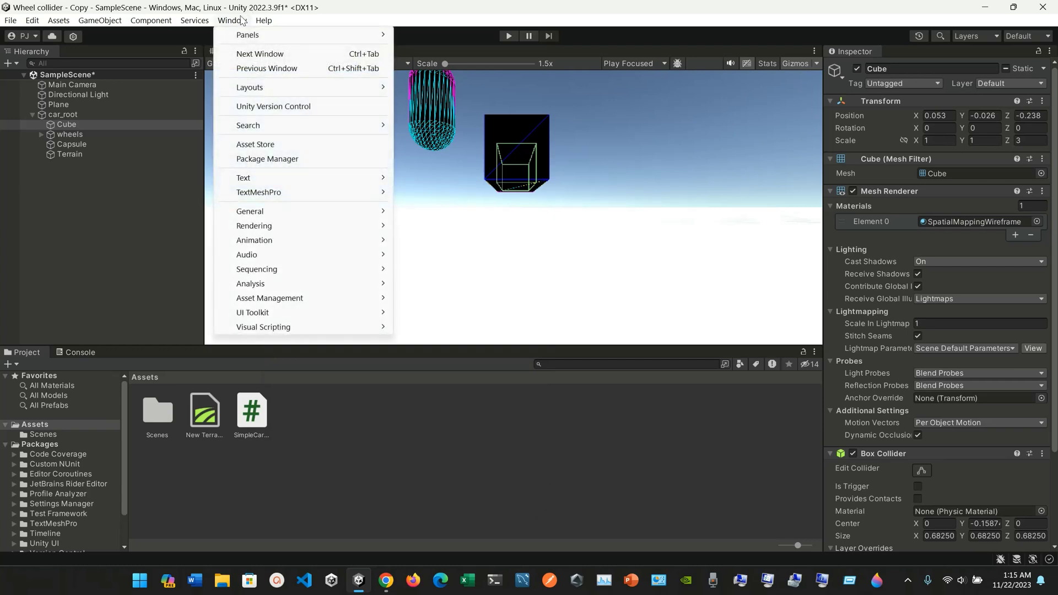
mouse_move(349, 227)
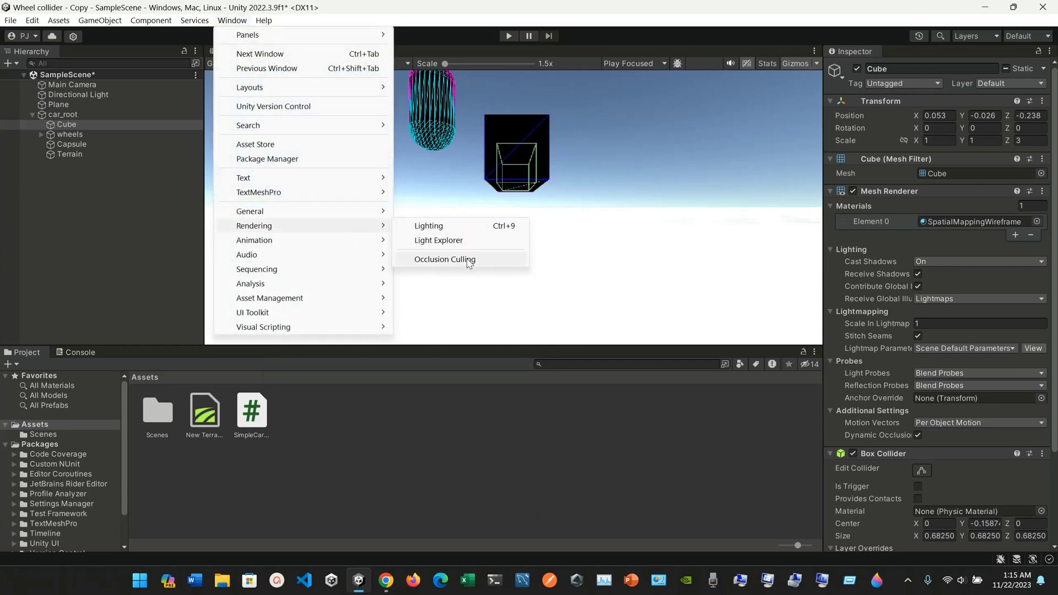
left_click(386, 580)
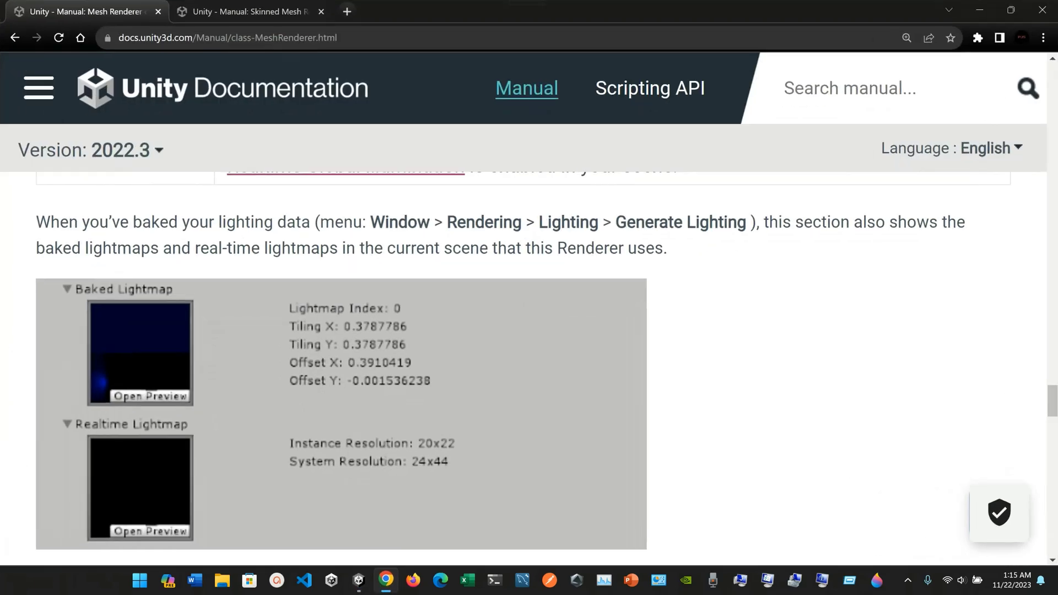
Switch to Unity, reopen the Lighting window and maximize it to view all Scene lighting settings
left_click(386, 580)
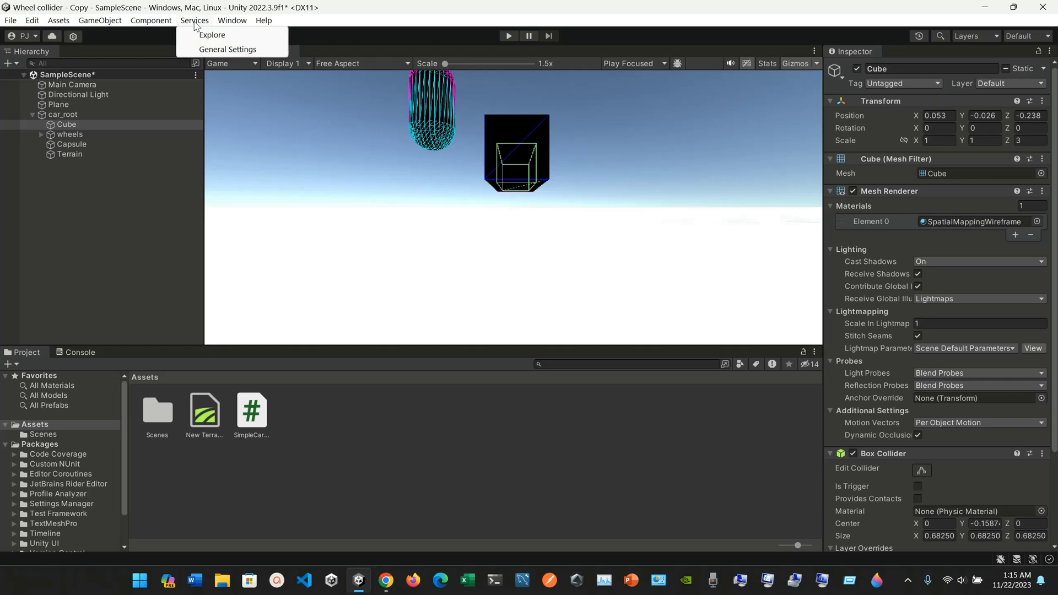
mouse_move(230, 21)
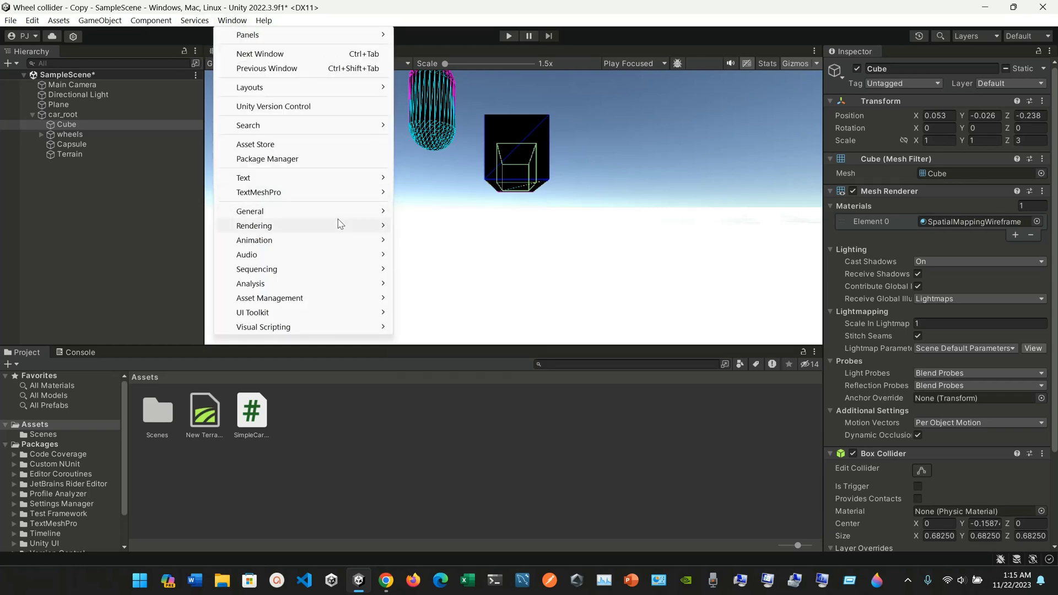
mouse_move(347, 225)
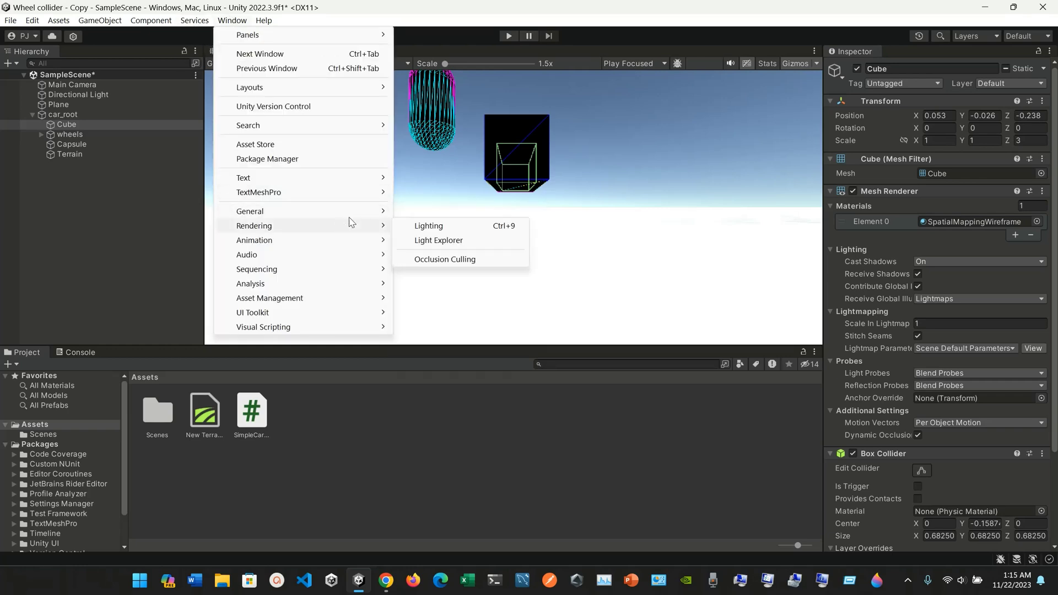
left_click(467, 227)
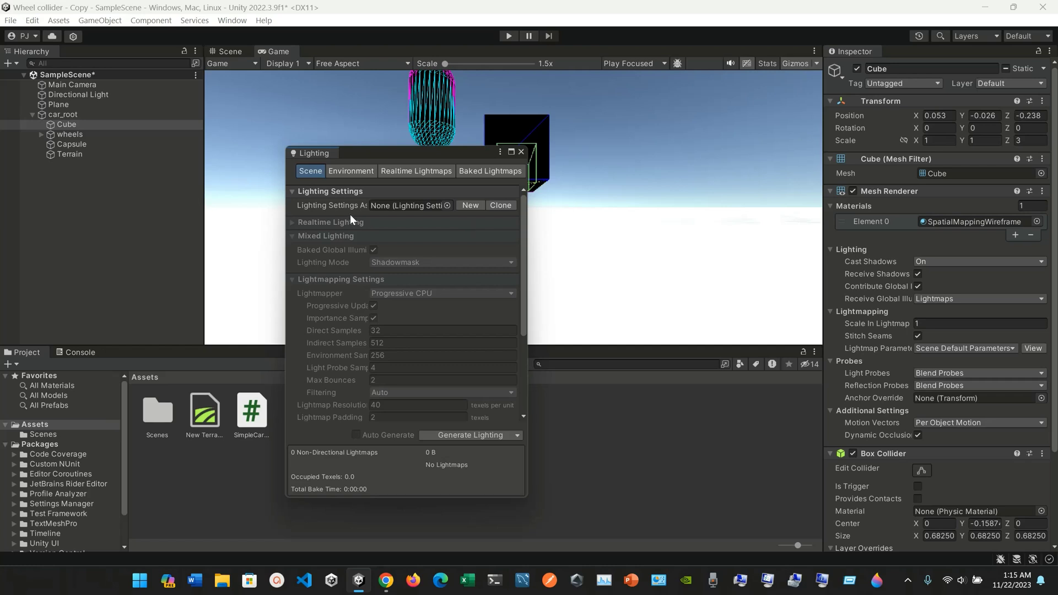
left_click(292, 189)
left_click(292, 190)
left_click(510, 151)
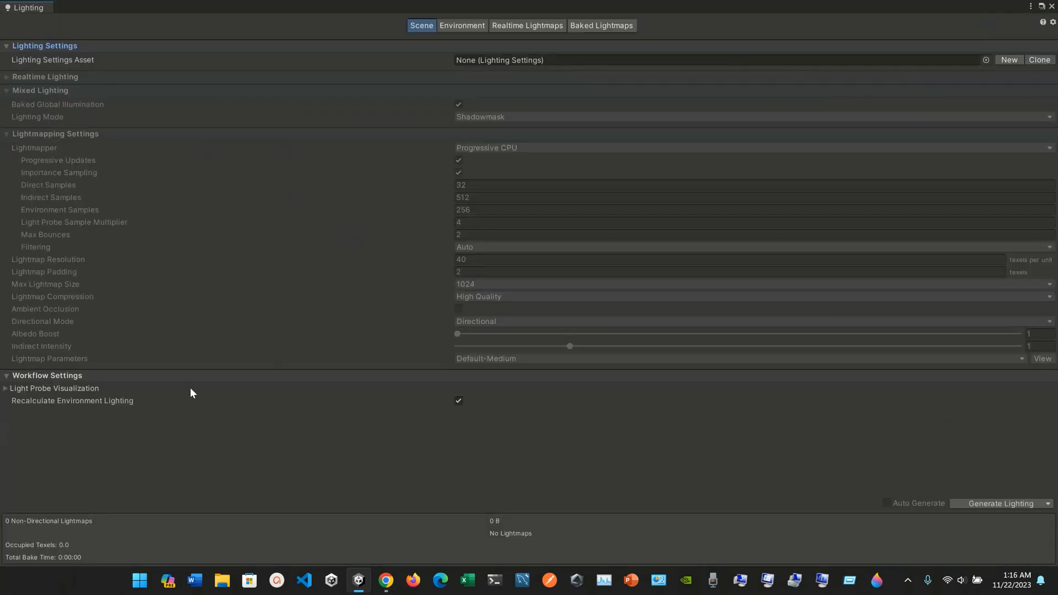
Look through the Environment, Realtime Lightmaps and Baked Lightmaps settings, including the assets selectable as Lighting Data Asset
left_click(453, 25)
left_click(523, 22)
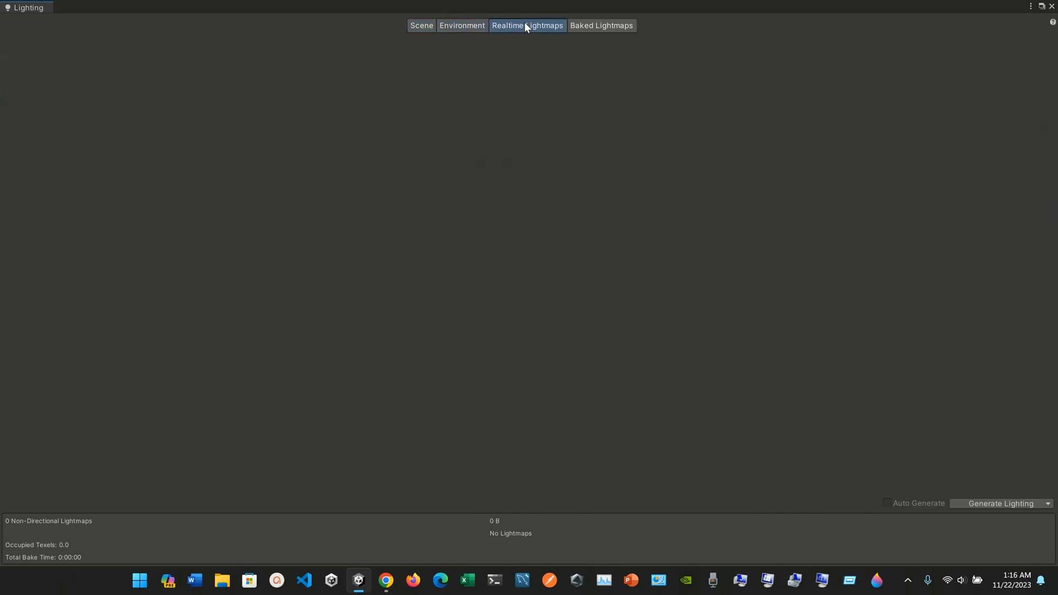
left_click(592, 23)
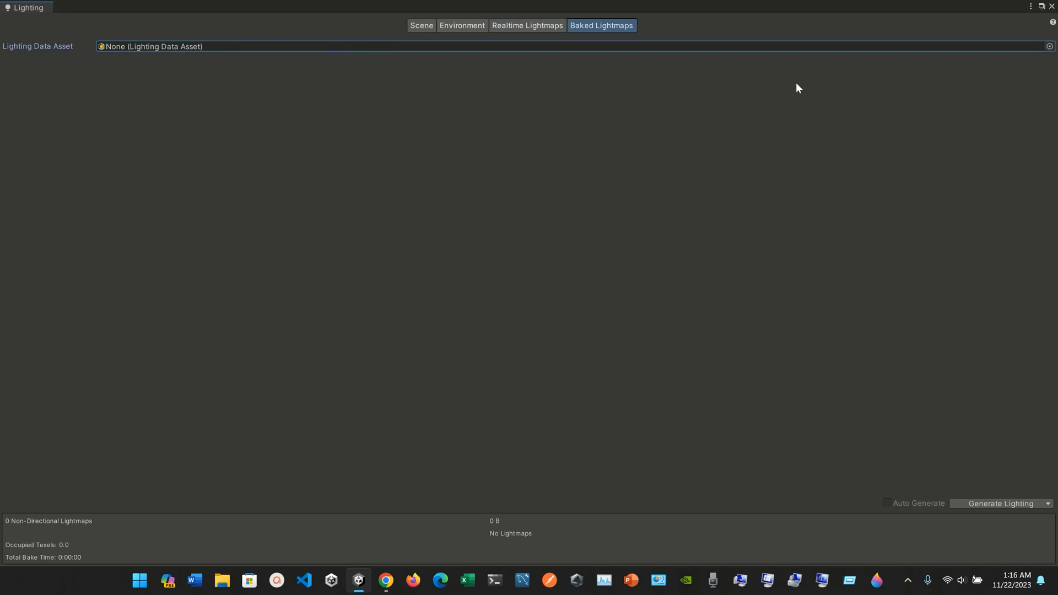
left_click(1049, 47)
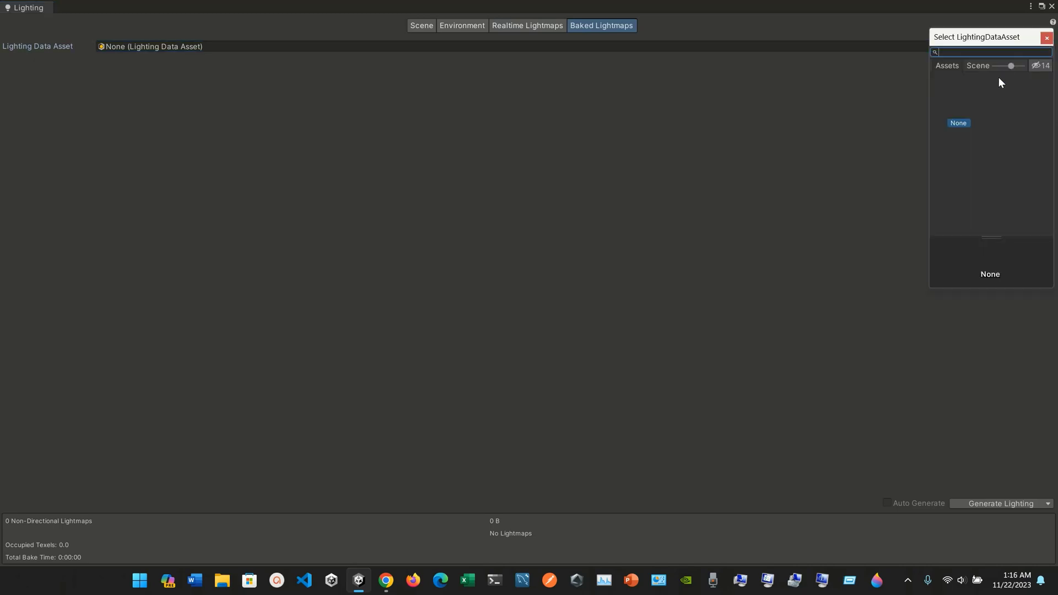
left_click(1046, 38)
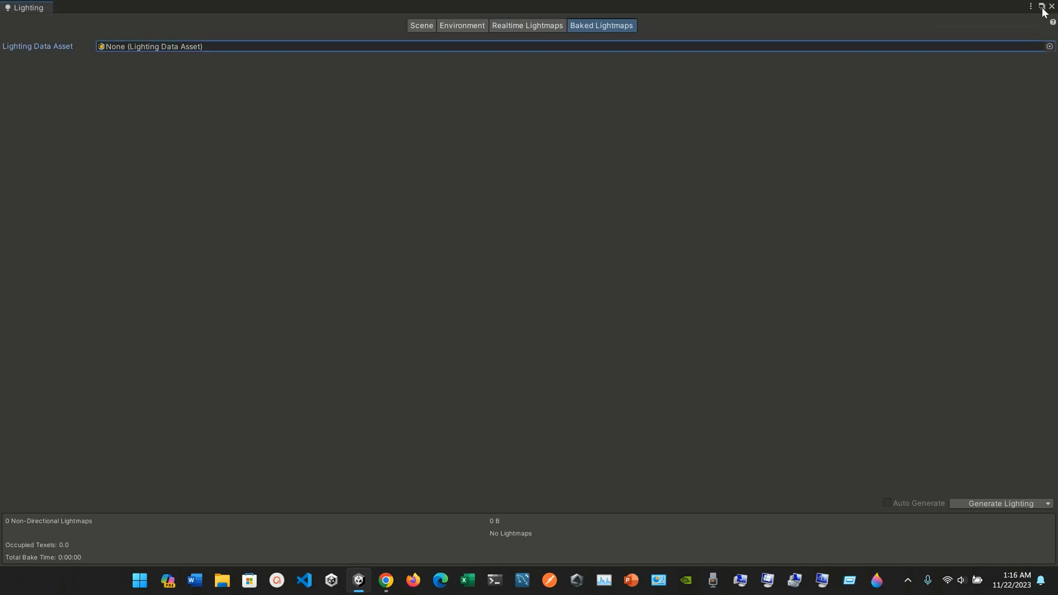
Restore the Lighting window's size, generate the scene's lighting, and close the window
left_click(1041, 6)
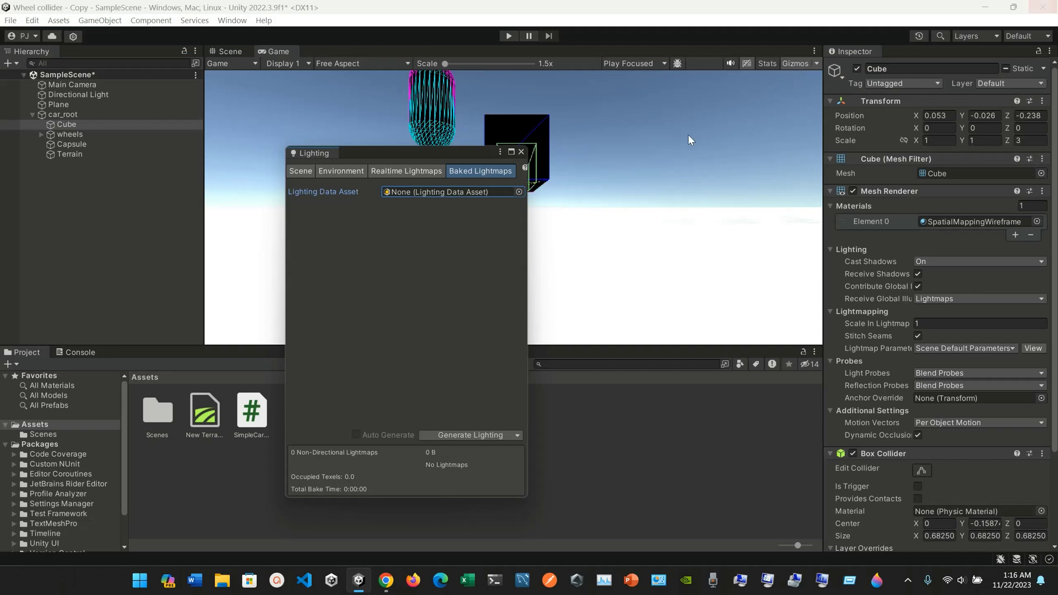
left_click(486, 436)
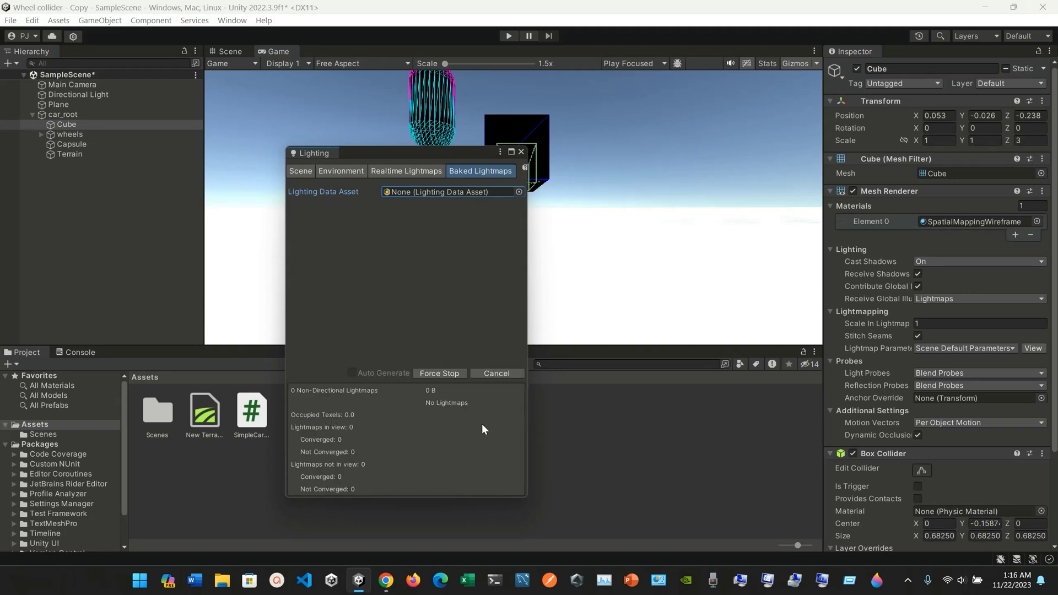
left_click(523, 151)
Switch to Chrome and examine the manual's example of baked and realtime lightmaps, down to the Probes section
left_click(379, 586)
scroll(306, 436, "down", 2)
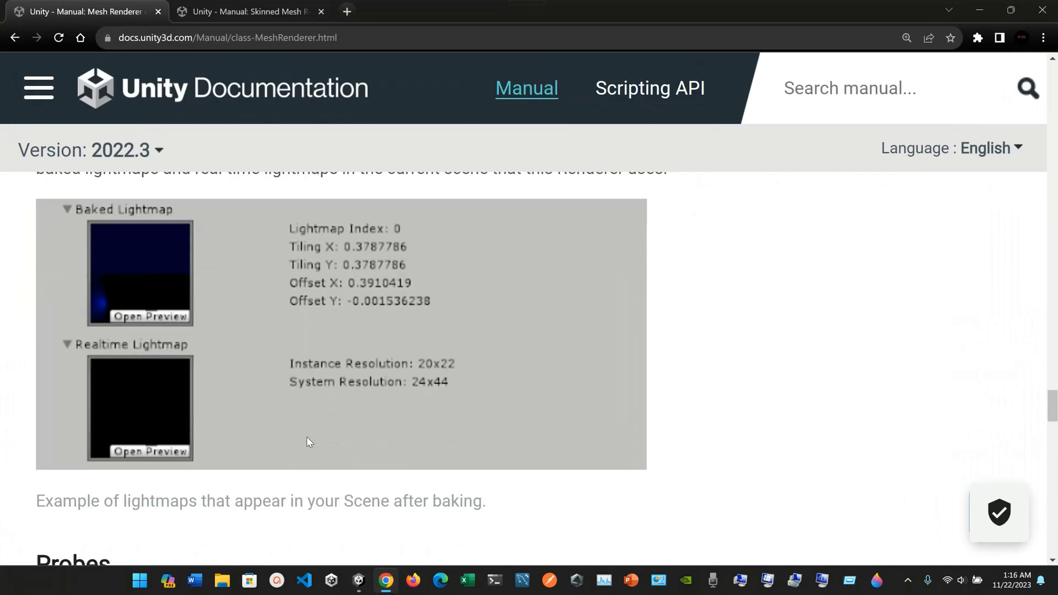
scroll(309, 386, "up", 1)
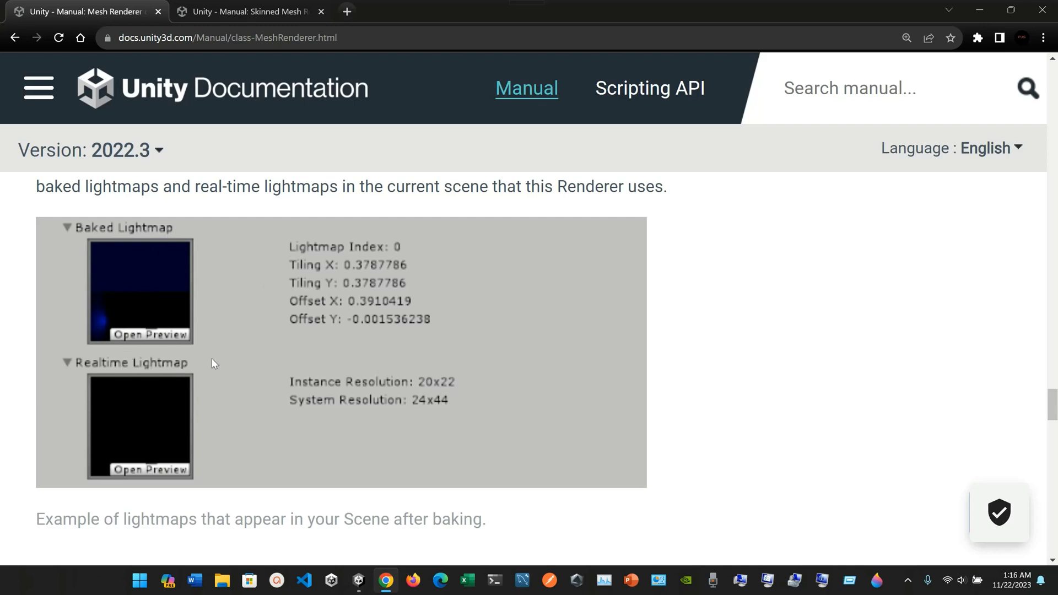
scroll(212, 361, "down", 3)
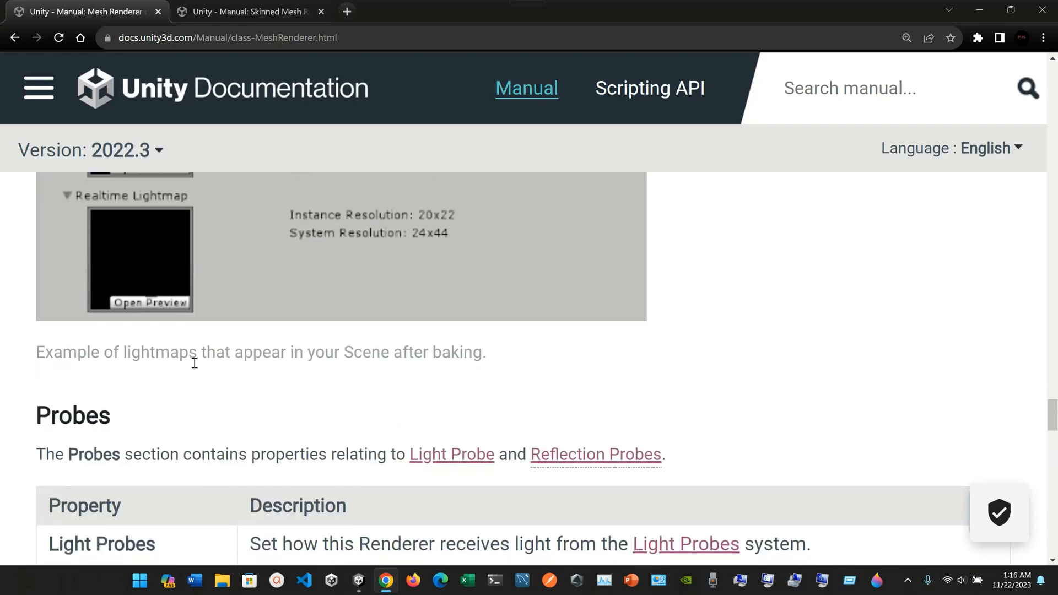
Read the manual's Probes table, covering the Light Probes, Proxy Volume Override and Reflection Probes options
scroll(195, 364, "down", 3)
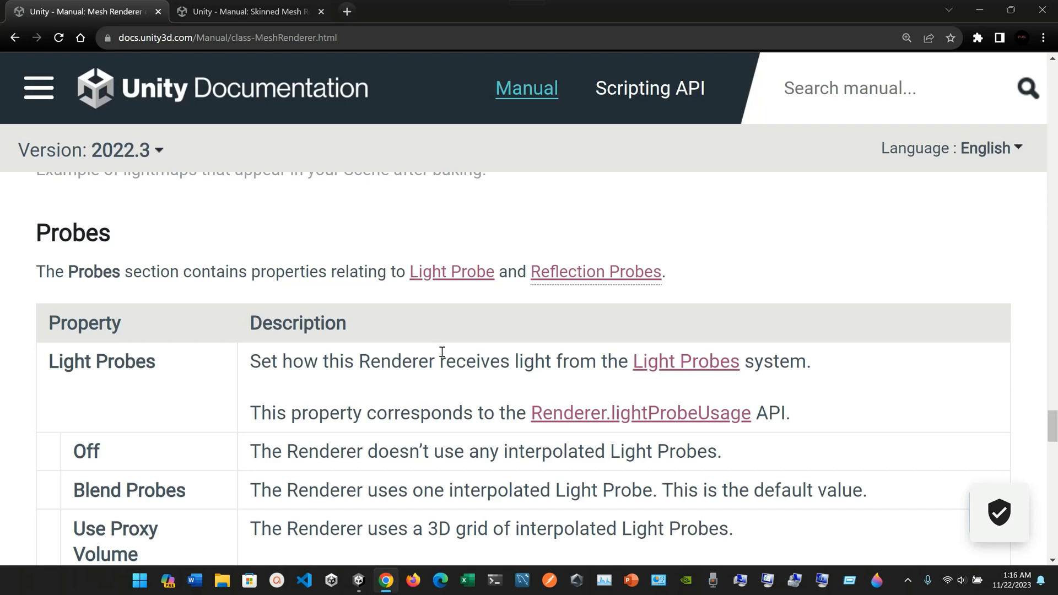
scroll(443, 354, "down", 1)
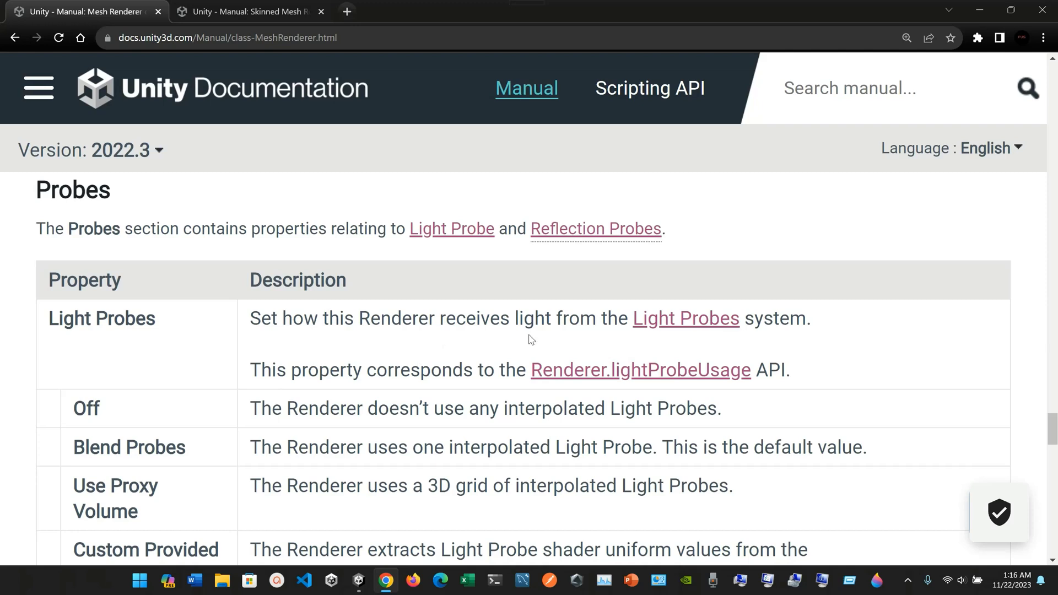
scroll(716, 342, "down", 1)
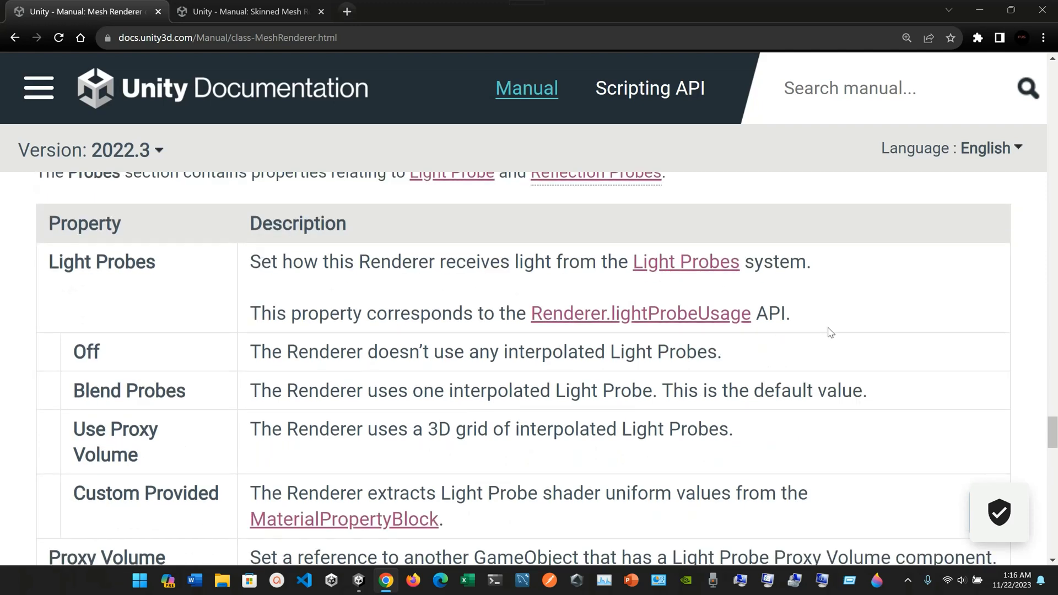
scroll(831, 332, "down", 1)
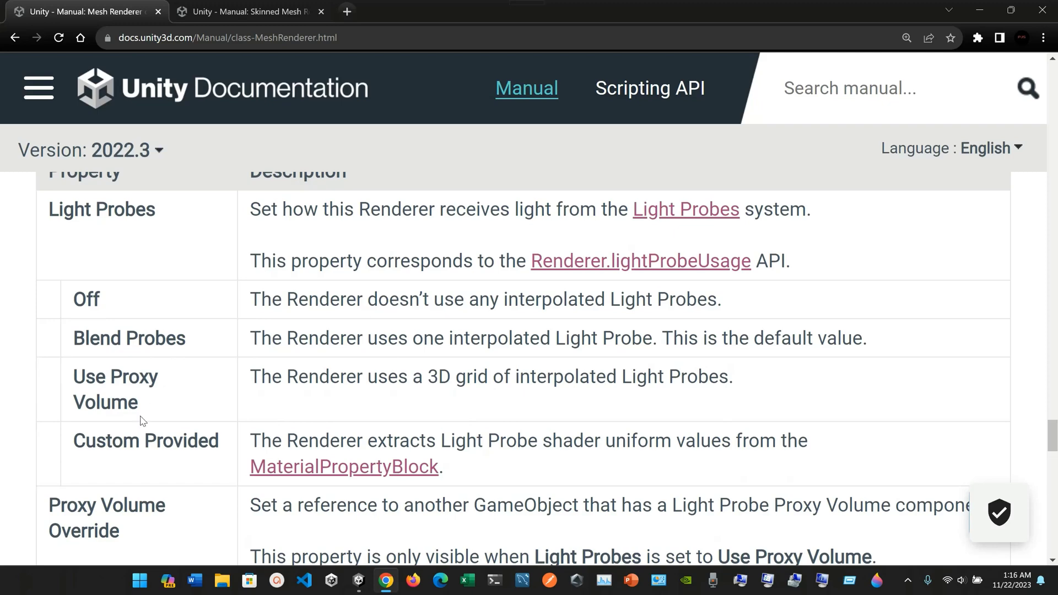
scroll(161, 435, "down", 2)
scroll(161, 435, "down", 1)
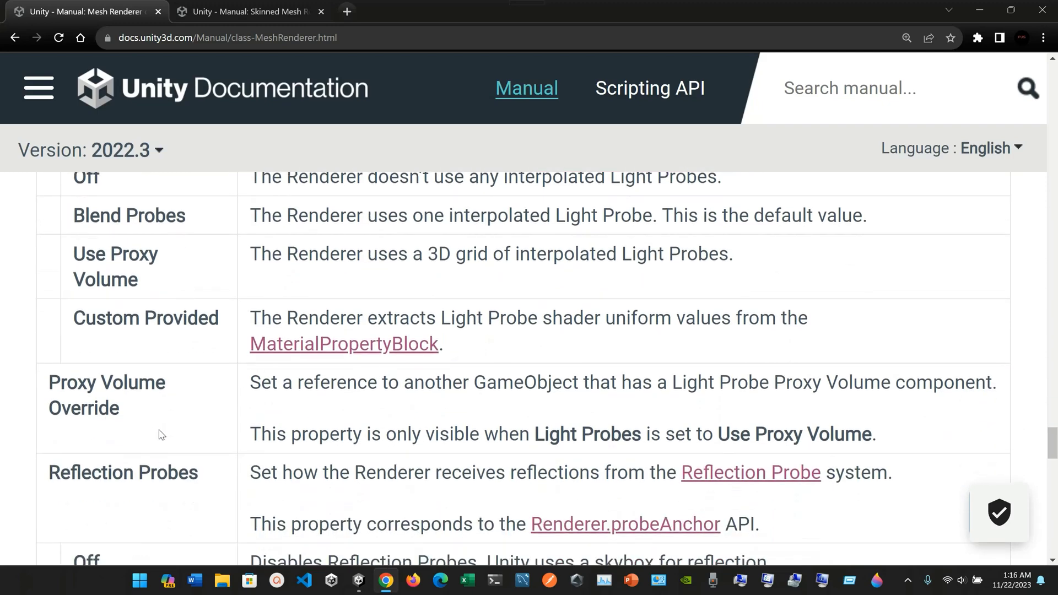
scroll(161, 435, "down", 2)
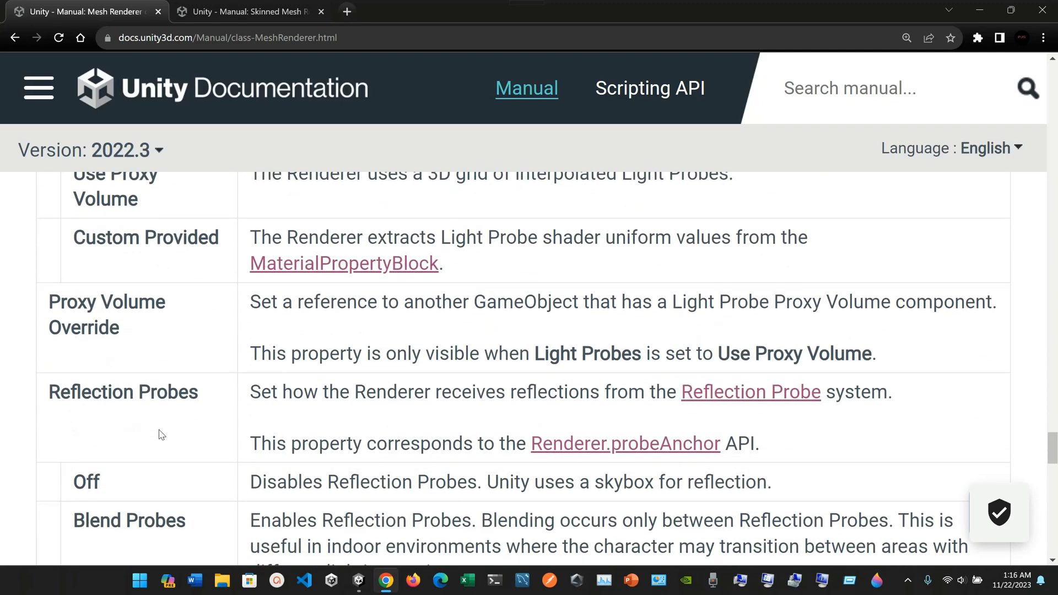
scroll(161, 435, "down", 1)
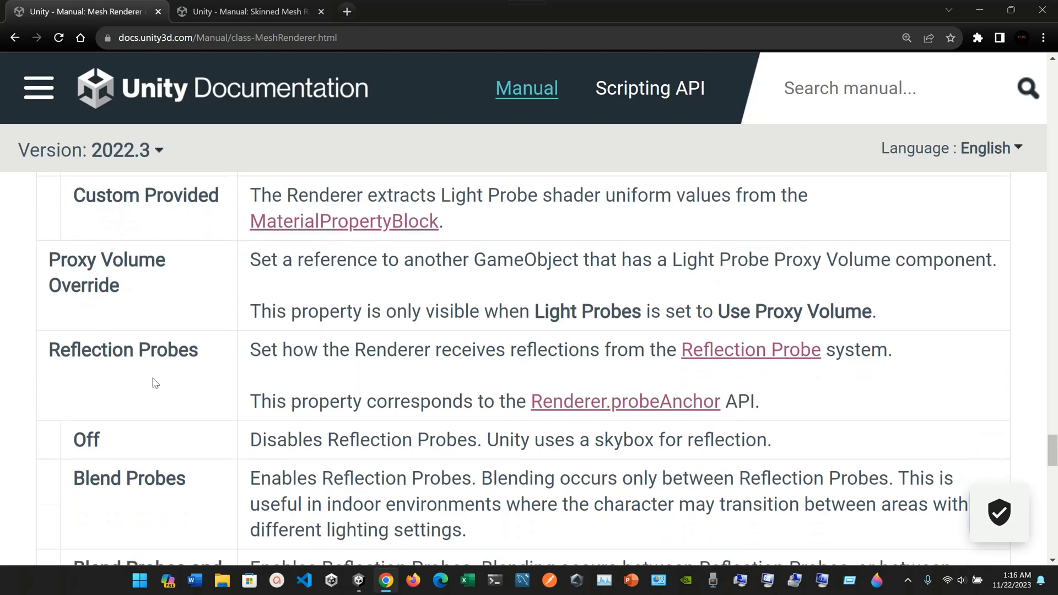
scroll(205, 385, "down", 1)
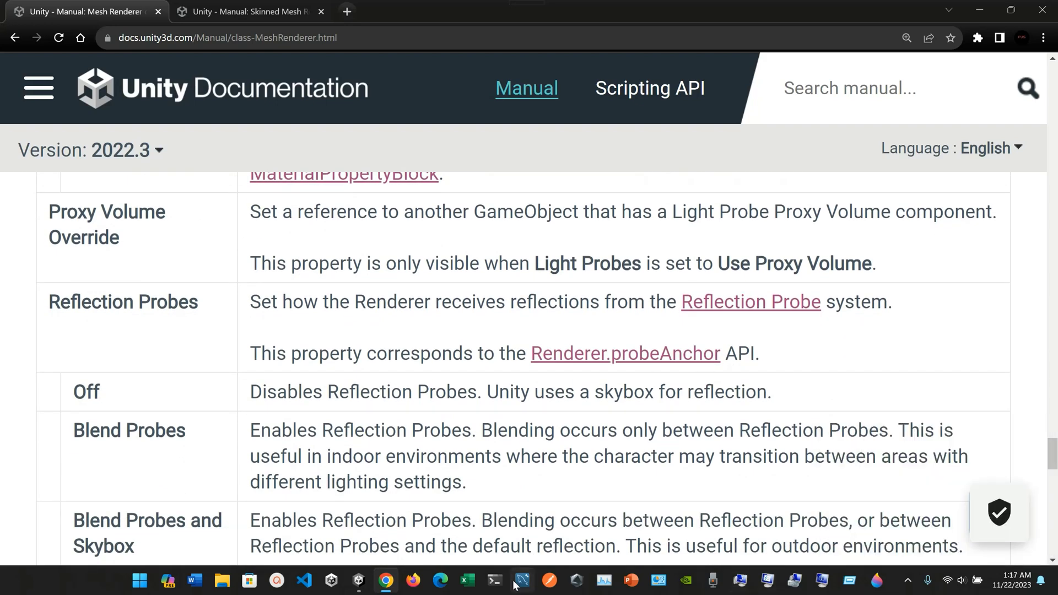
left_click(576, 582)
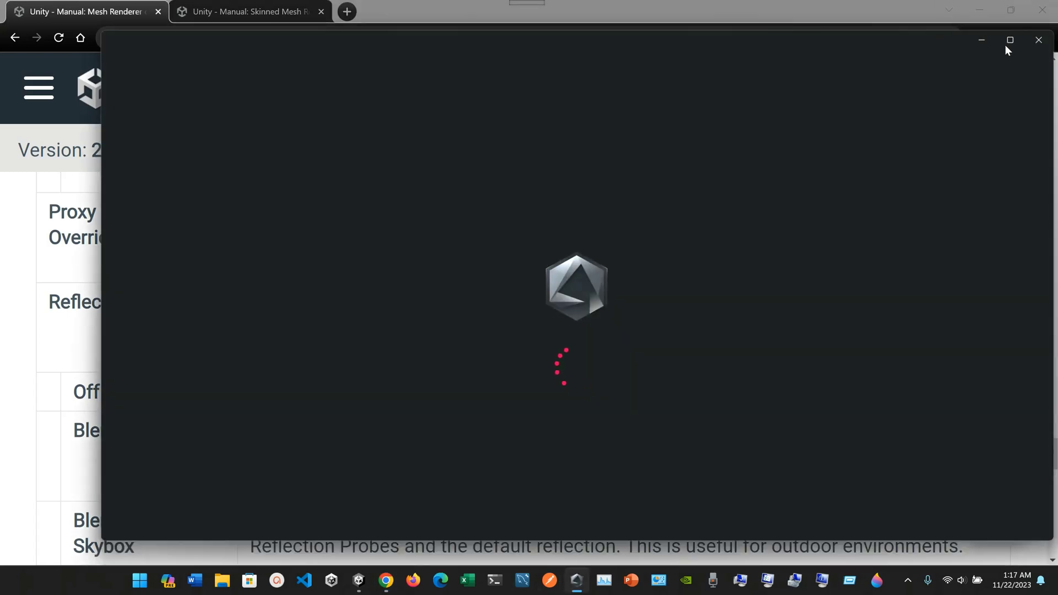
left_click(1010, 40)
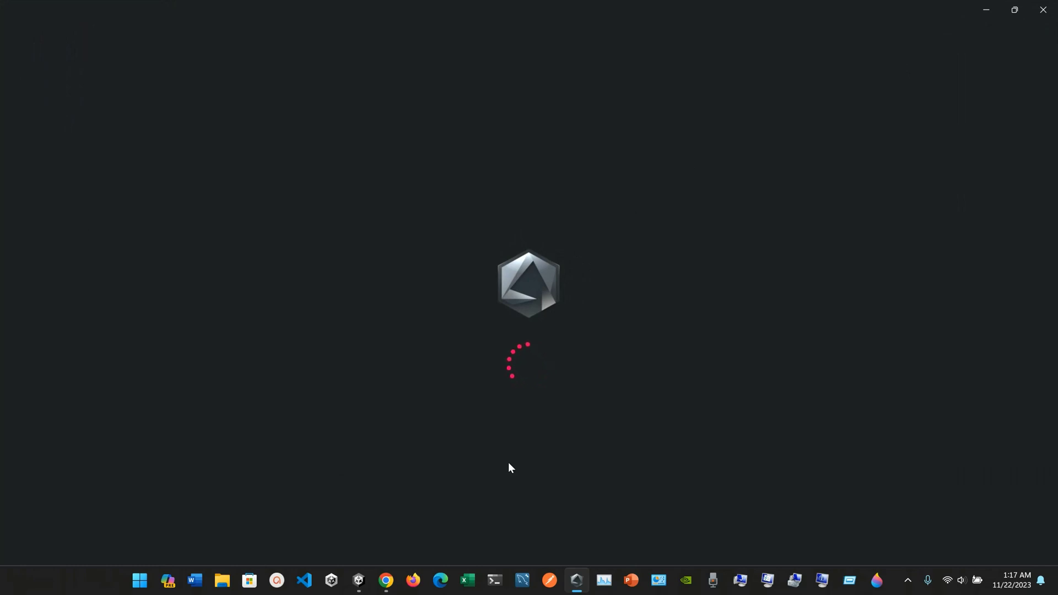
left_click(575, 583)
left_click(575, 583)
left_click(576, 583)
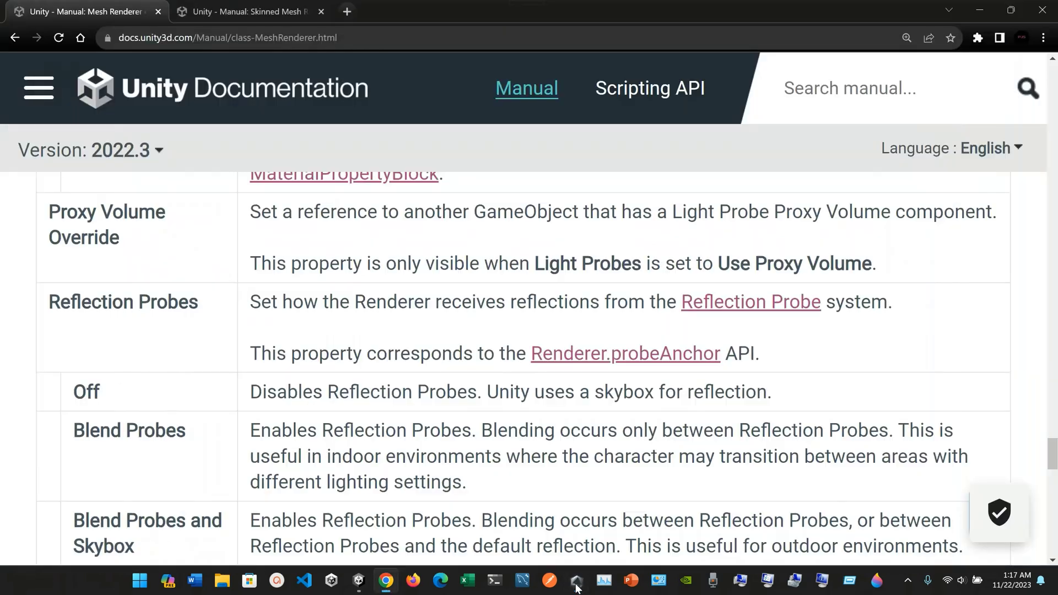
Review the manual's Reflection Probes and Light Probes options, and switch to Unity to compare the Scene and Game views
scroll(406, 383, "down", 3)
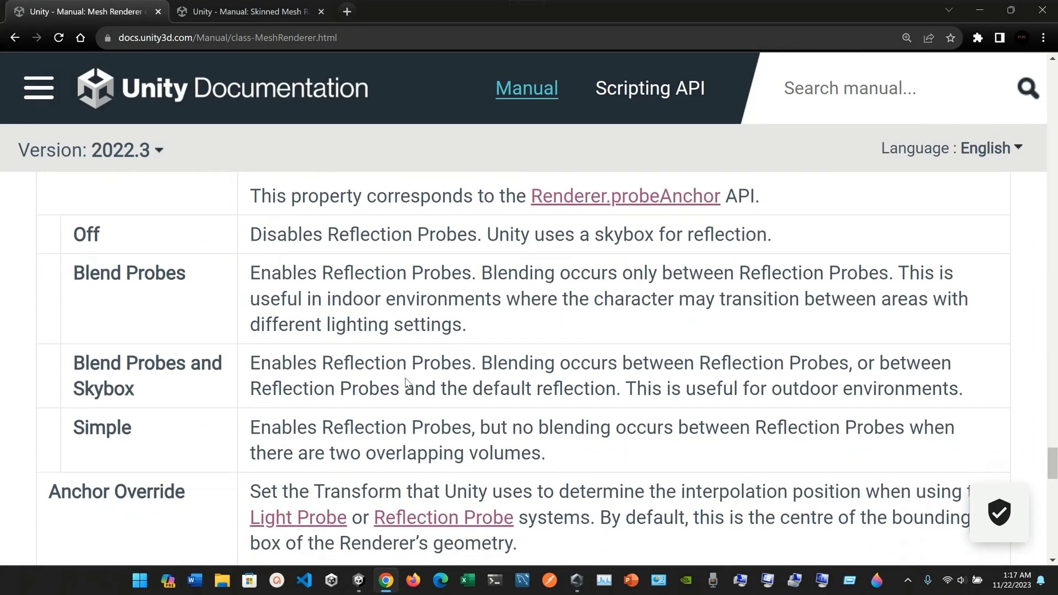
scroll(403, 355, "up", 5)
scroll(402, 354, "up", 5)
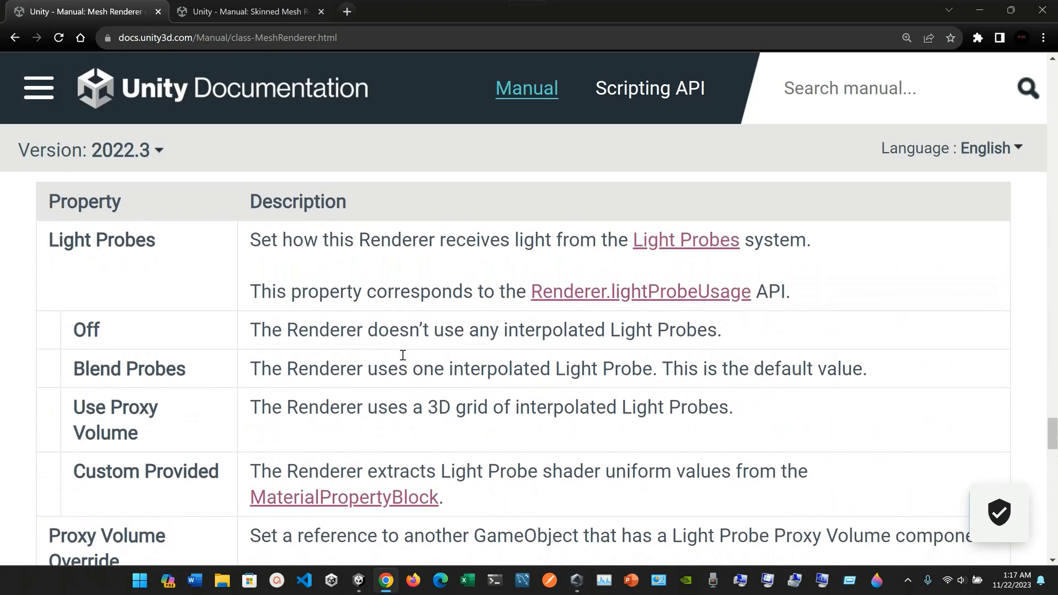
left_click(356, 581)
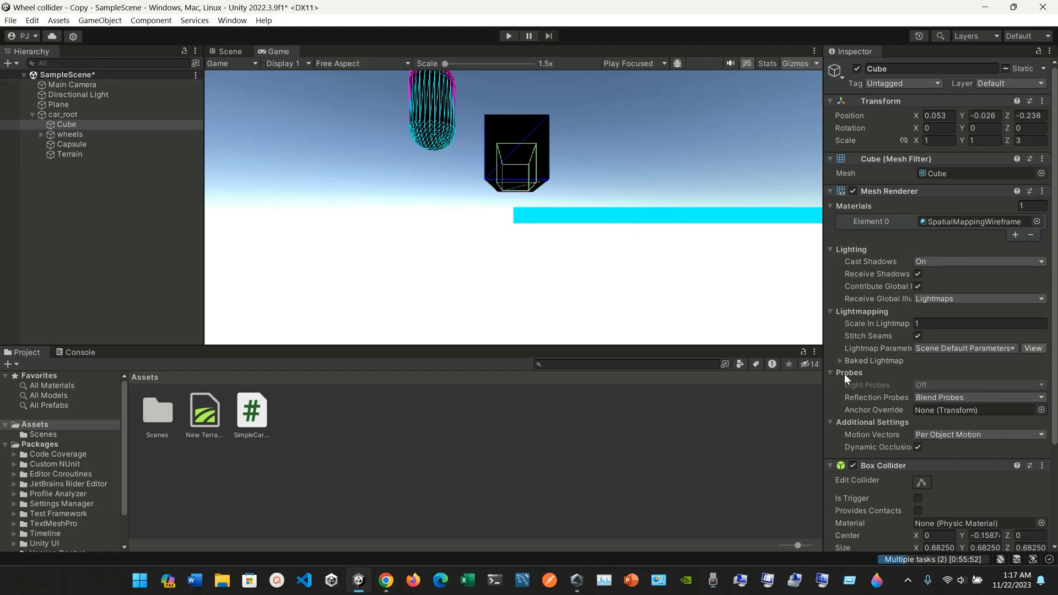
left_click(233, 54)
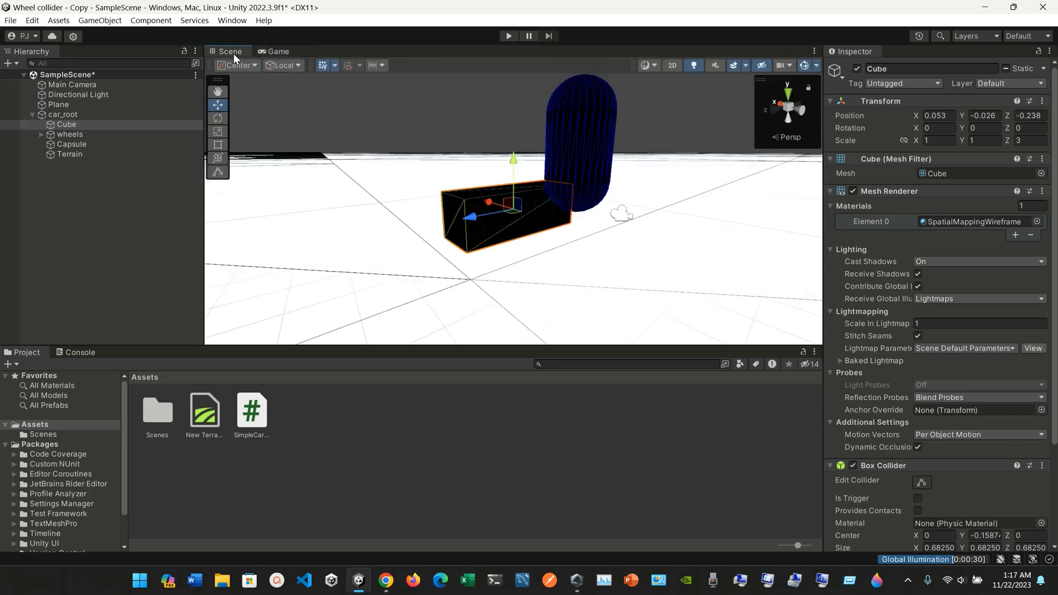
left_click(275, 54)
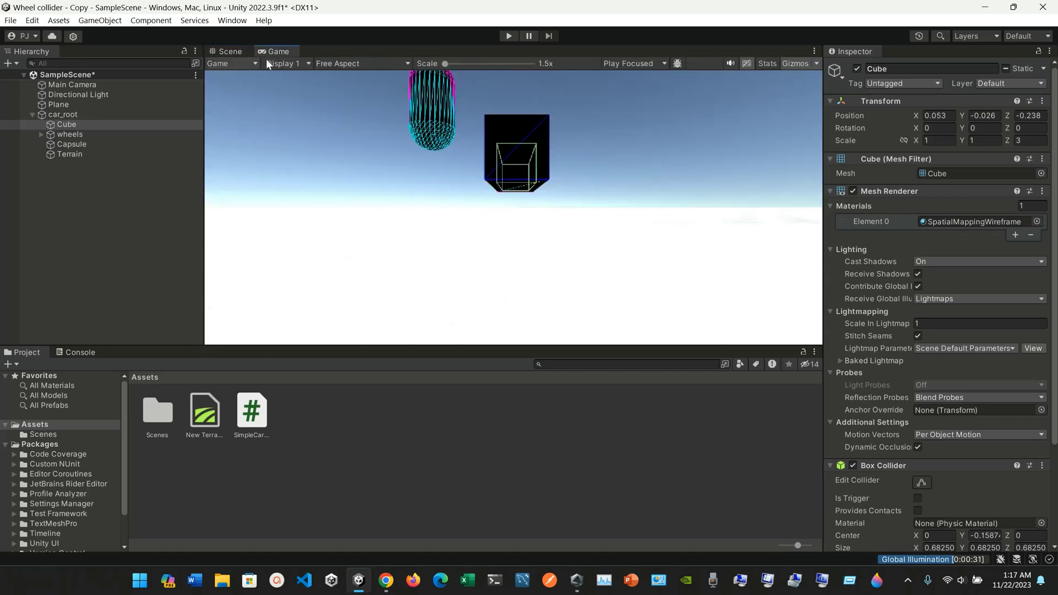
left_click(239, 53)
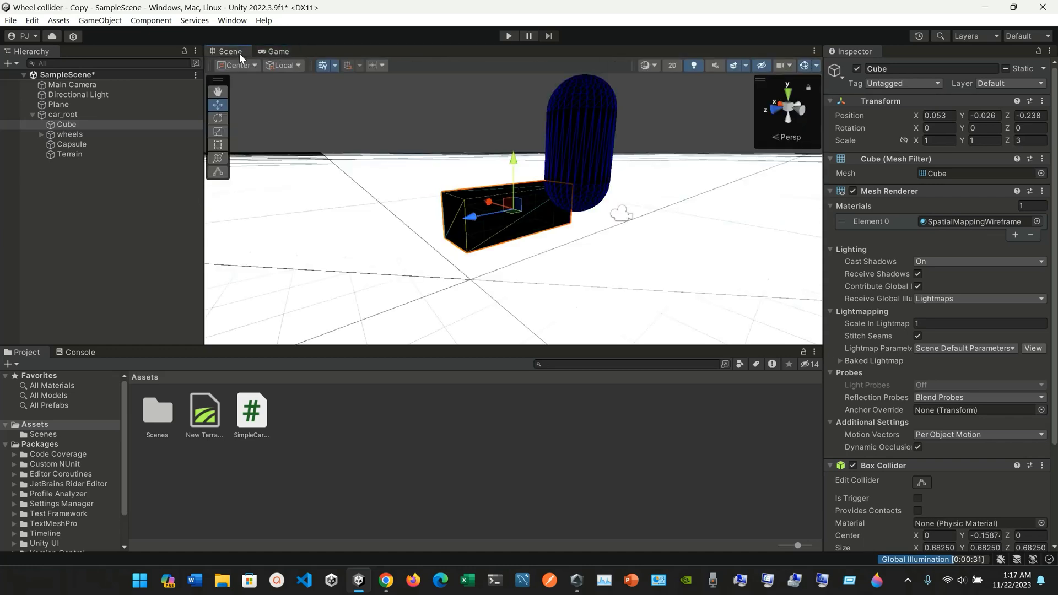
Try Off for the Cube's Reflection Probes, and set the property to Blend Probes And Skybox
left_click(942, 397)
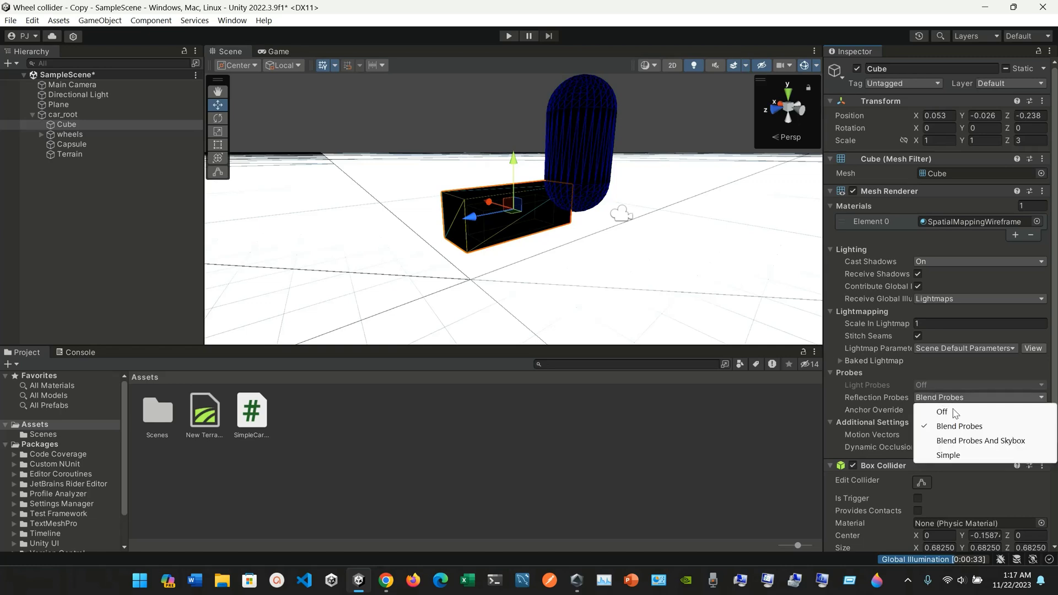
left_click(945, 412)
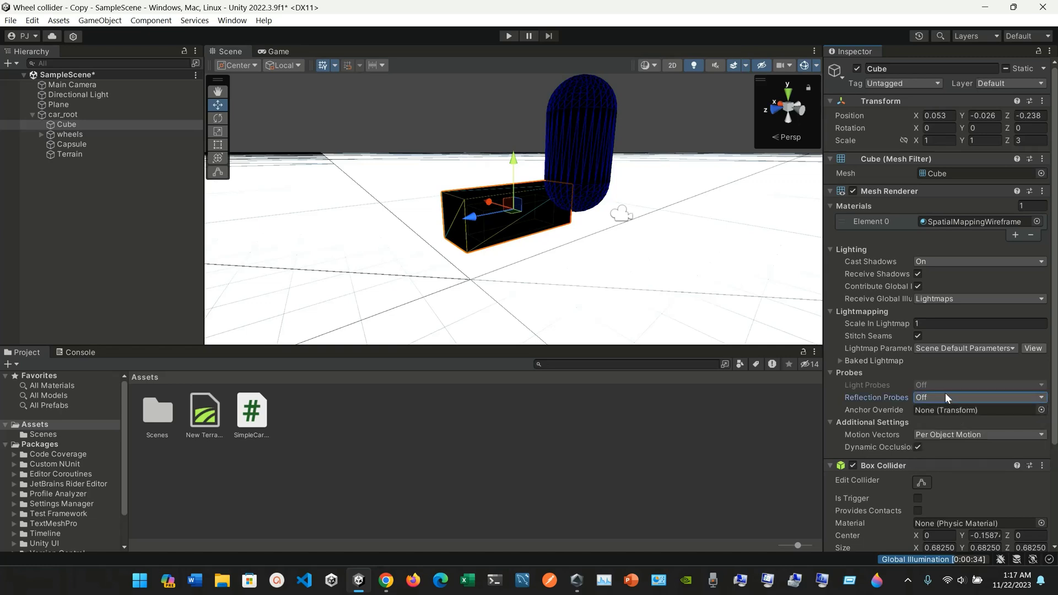
left_click(945, 395)
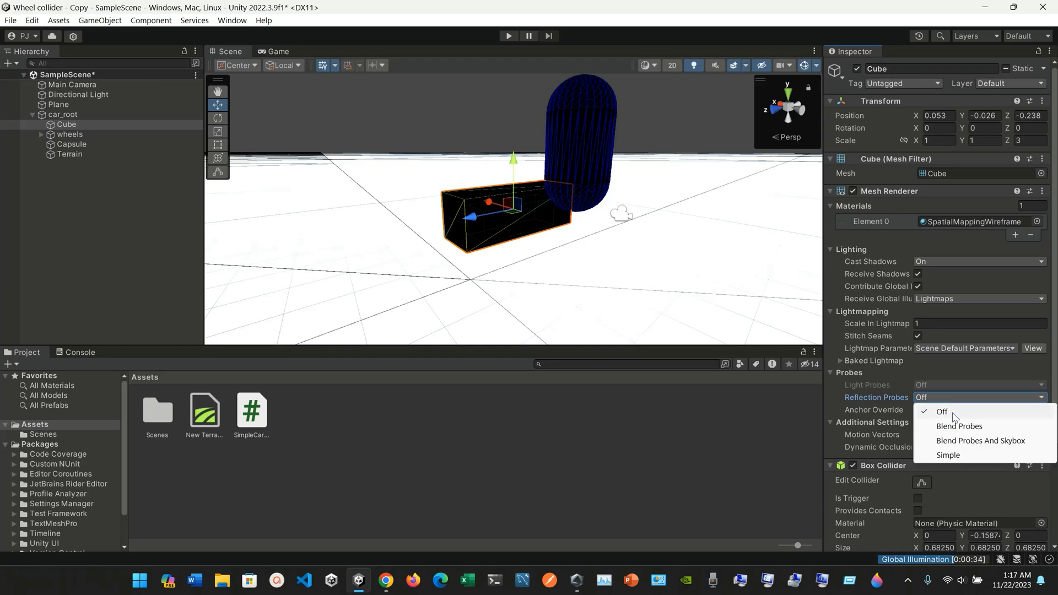
left_click(963, 441)
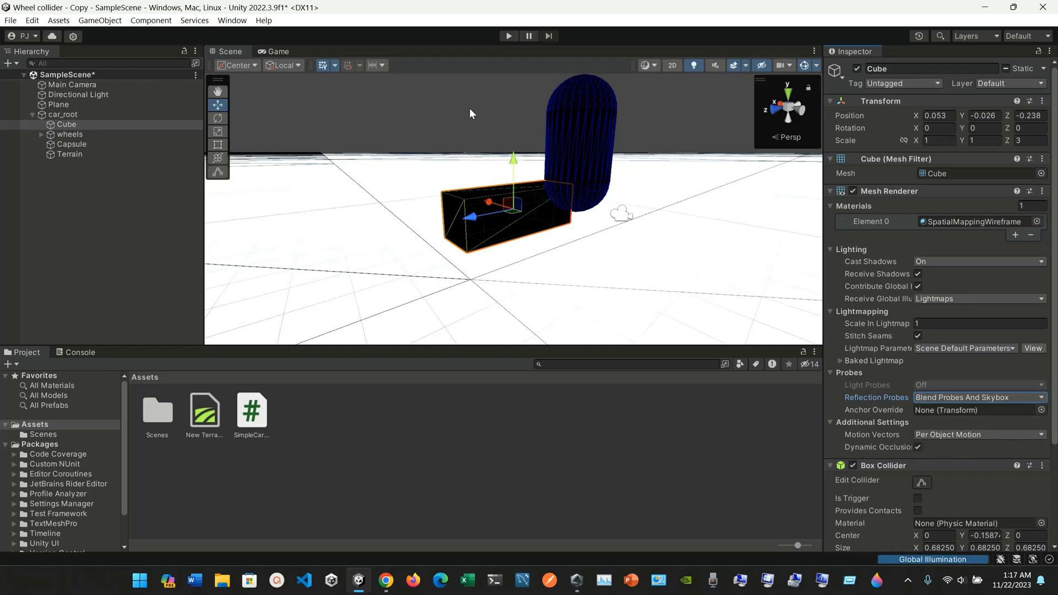
Show the Game view and maximize it to inspect the cube's rendering
left_click(278, 51)
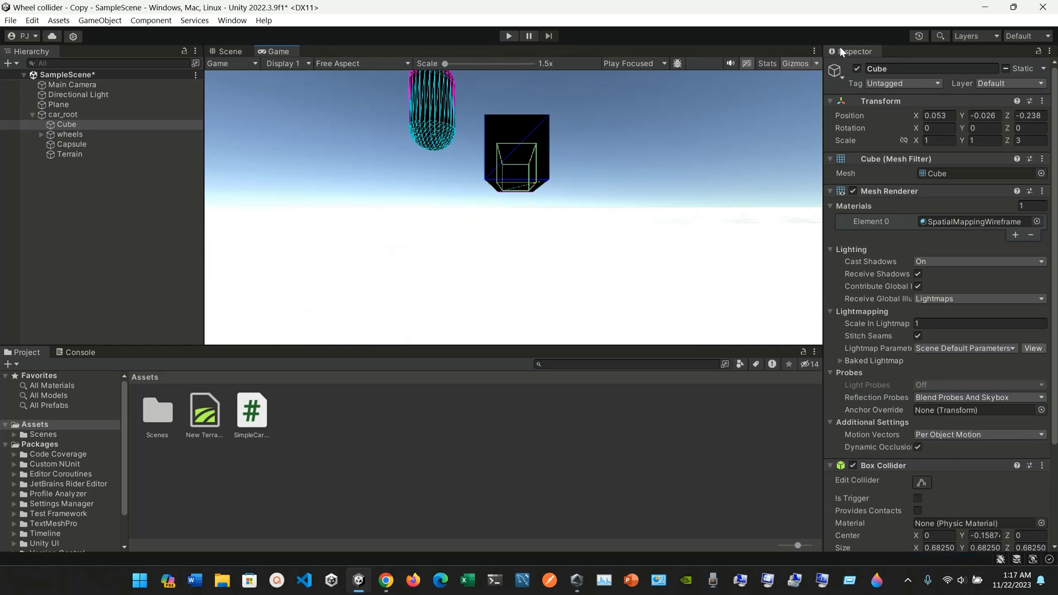
left_click(815, 50)
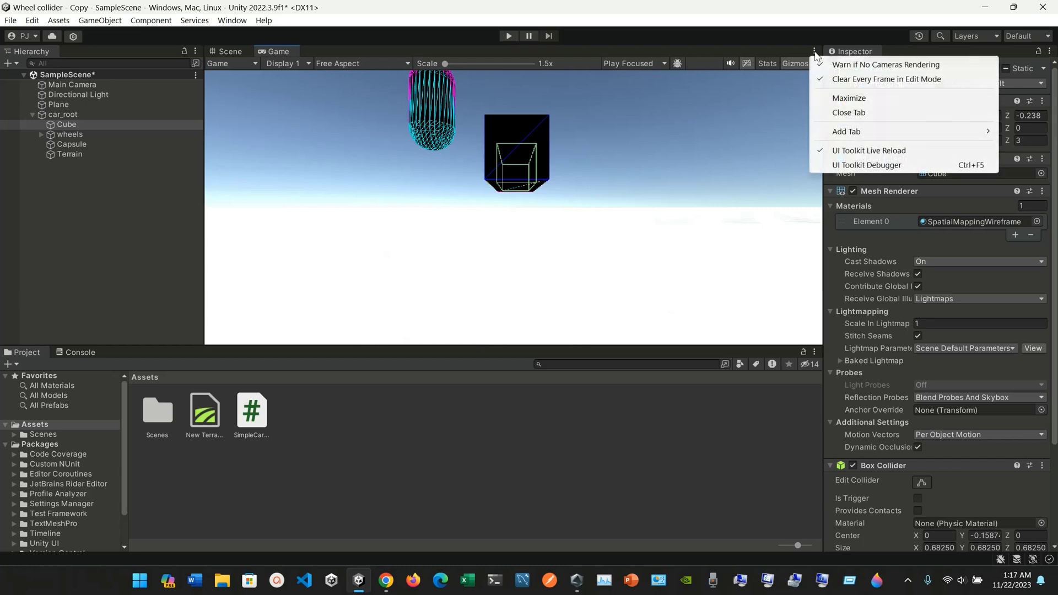
left_click(853, 98)
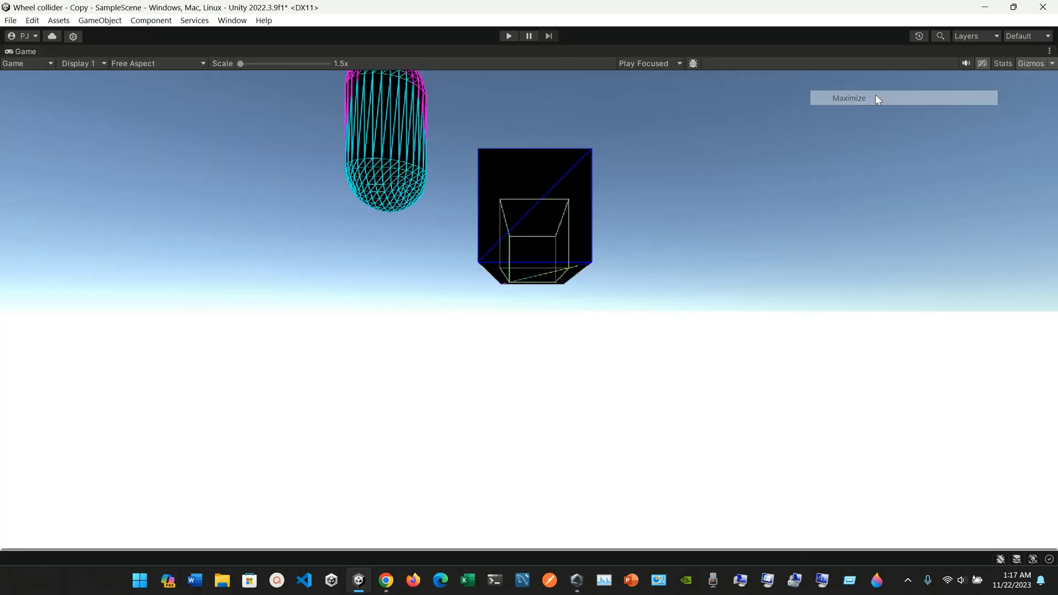
Run the scene in Play mode, stop it, and restore the Default editor layout
left_click(508, 36)
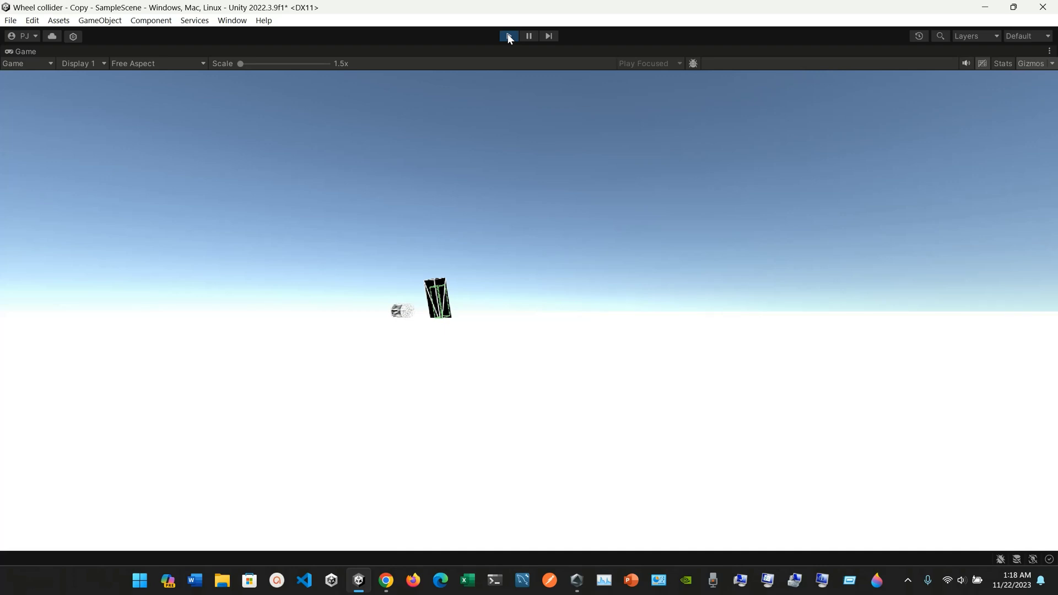
left_click(508, 35)
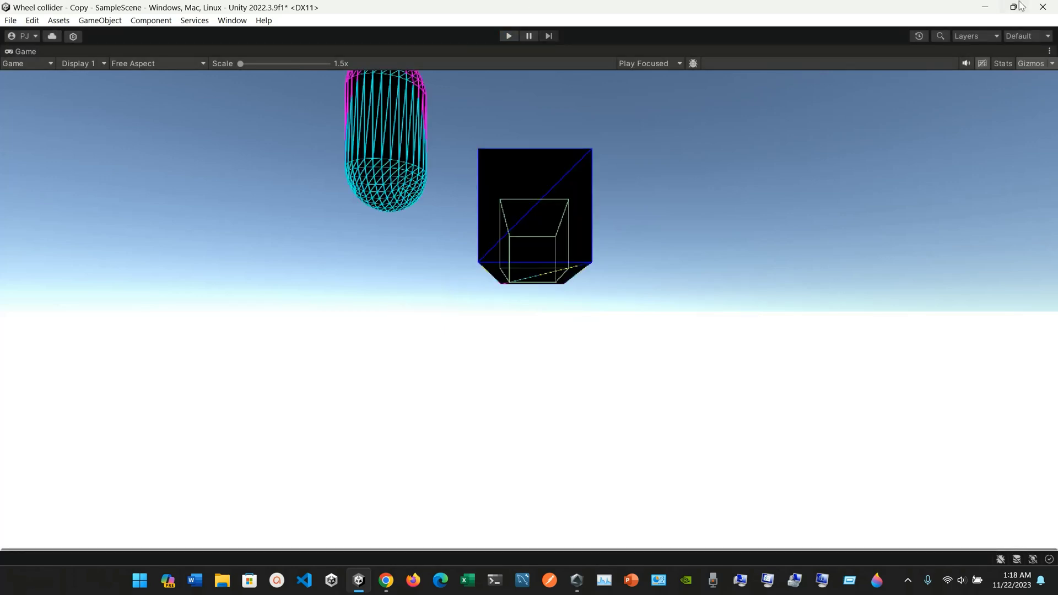
left_click(1028, 34)
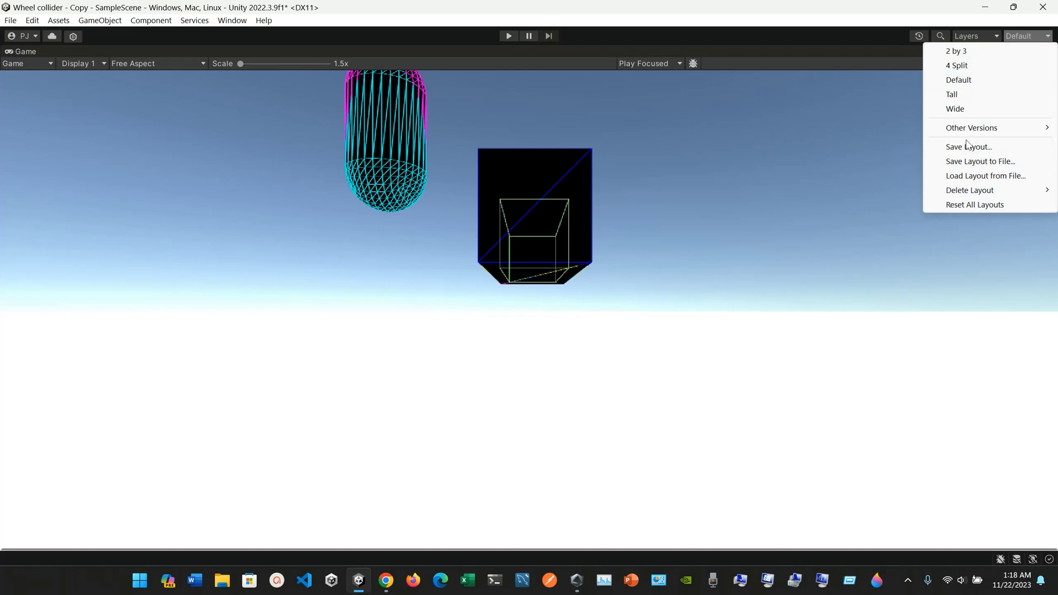
left_click(960, 83)
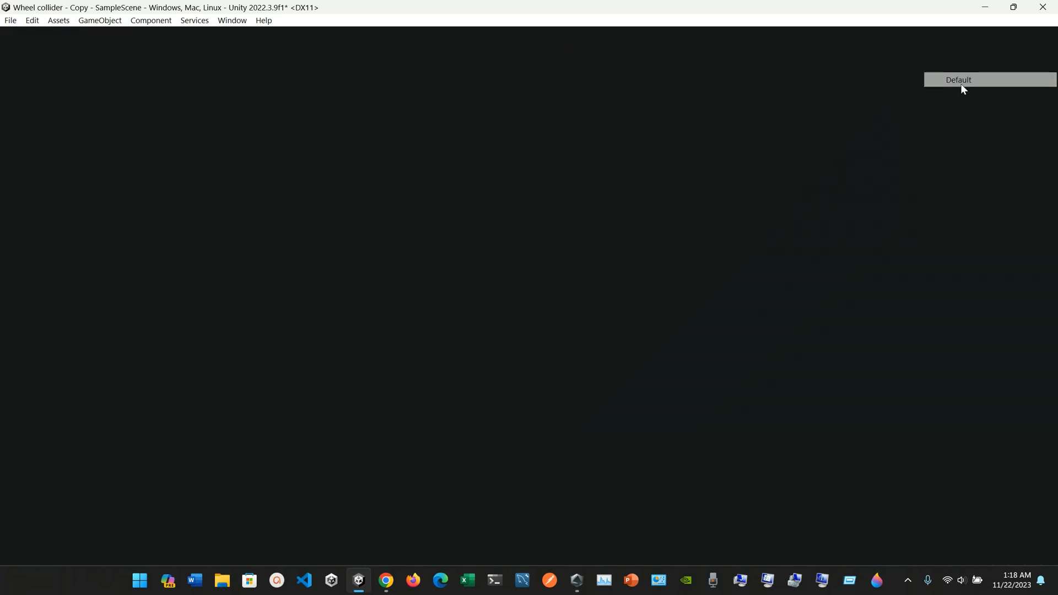
Switch to Chrome and read the Motion Vectors entry in the manual's Additional Settings section
left_click(386, 580)
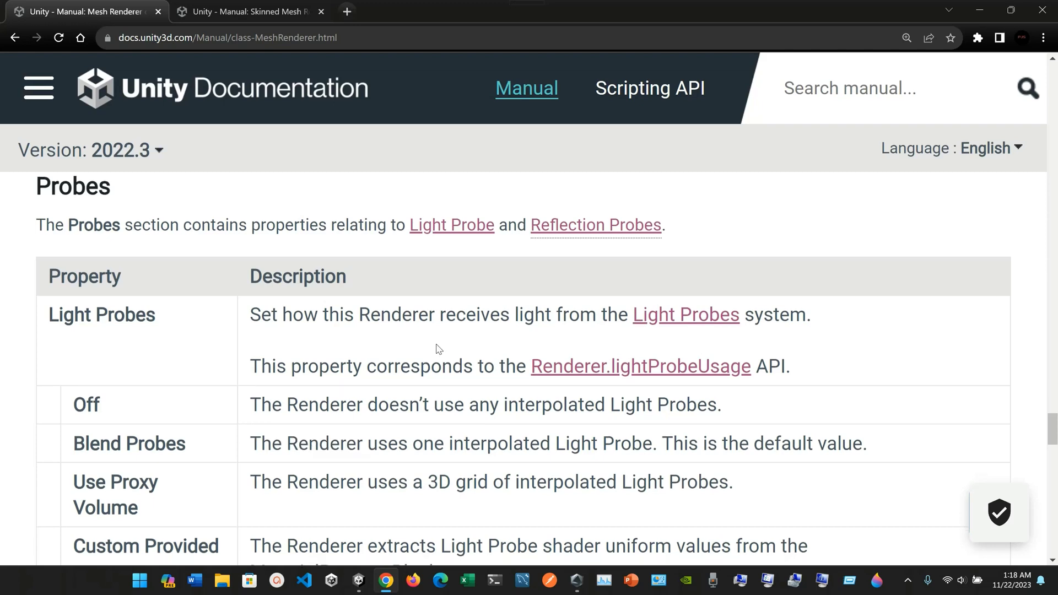
scroll(437, 350, "down", 1)
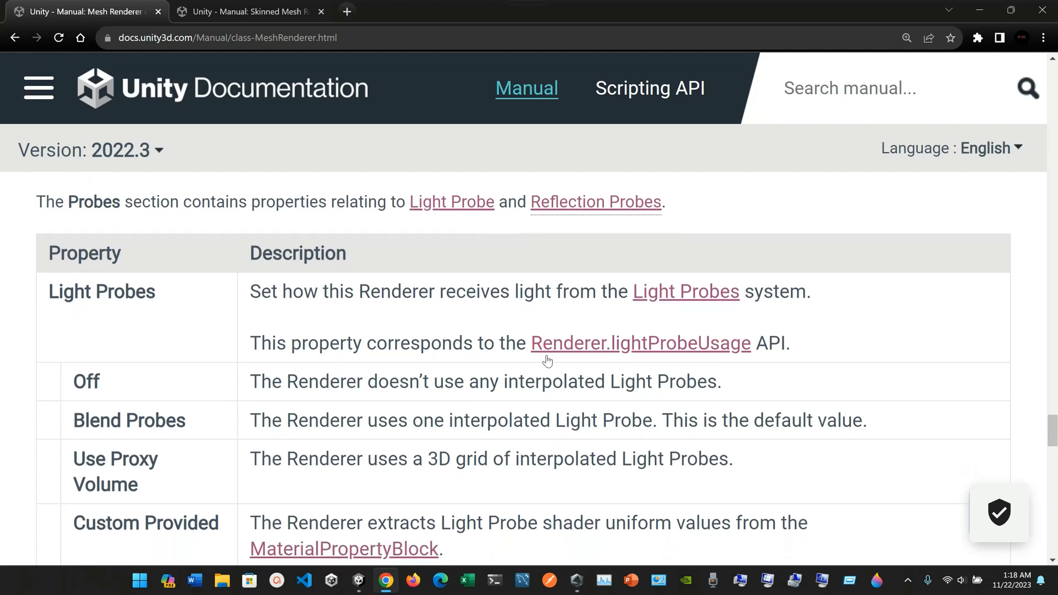
scroll(547, 361, "down", 1)
scroll(656, 362, "down", 8)
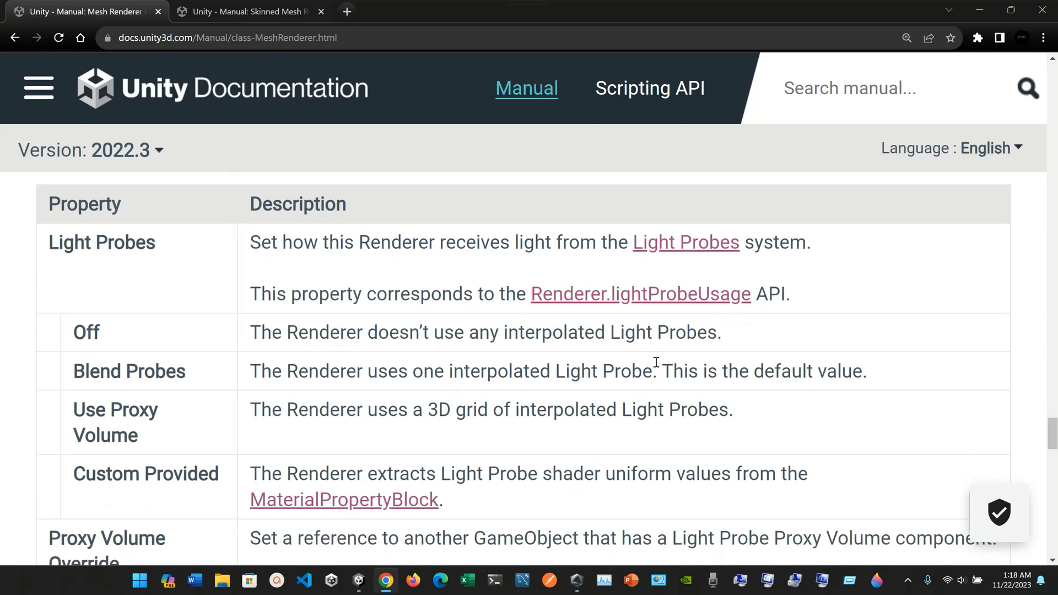
scroll(656, 362, "down", 12)
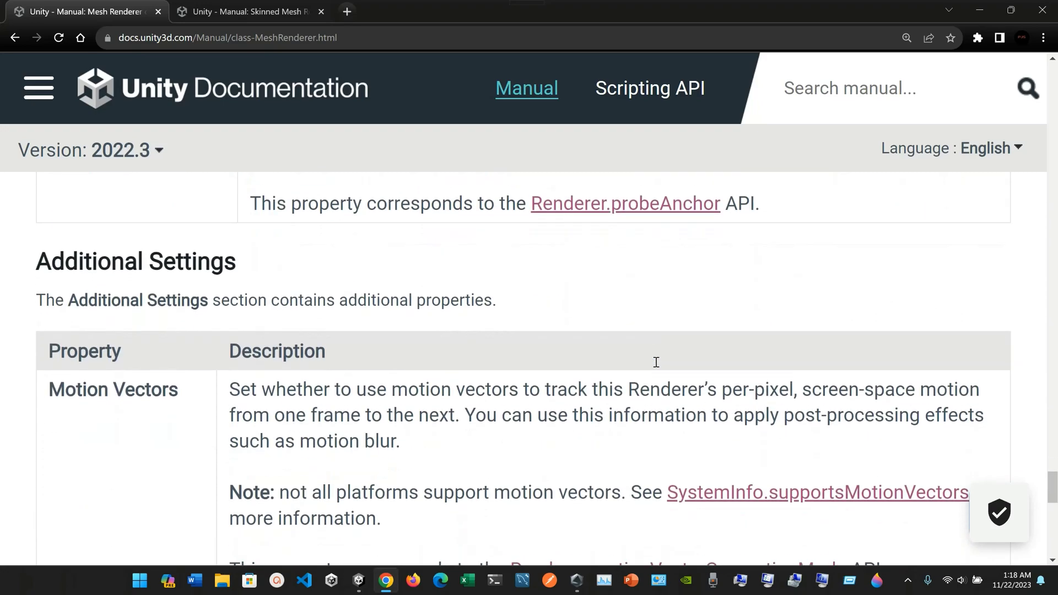
scroll(368, 317, "down", 15)
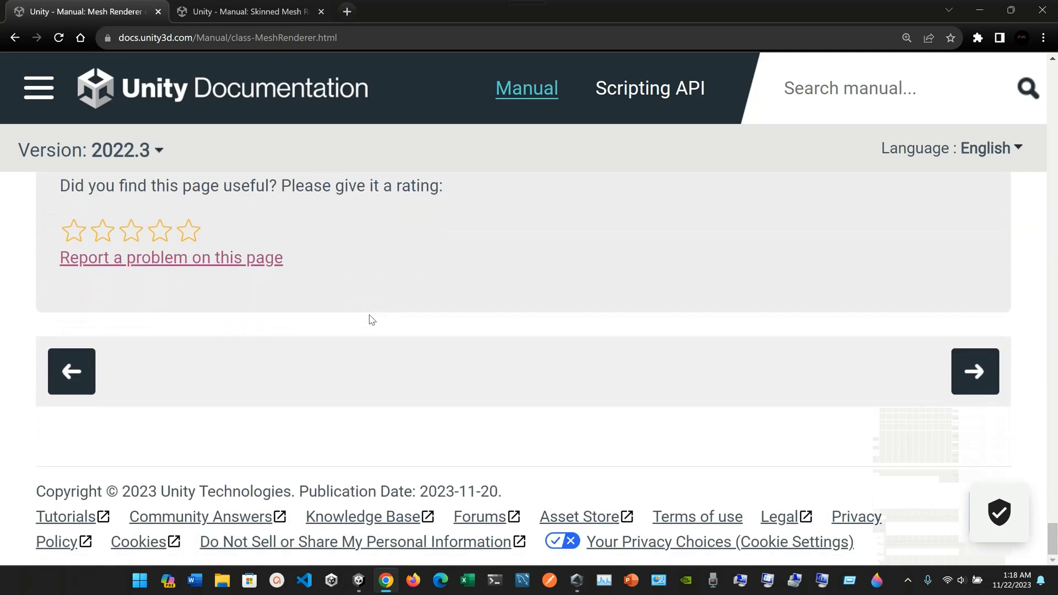
scroll(370, 319, "up", 16)
scroll(369, 318, "down", 3)
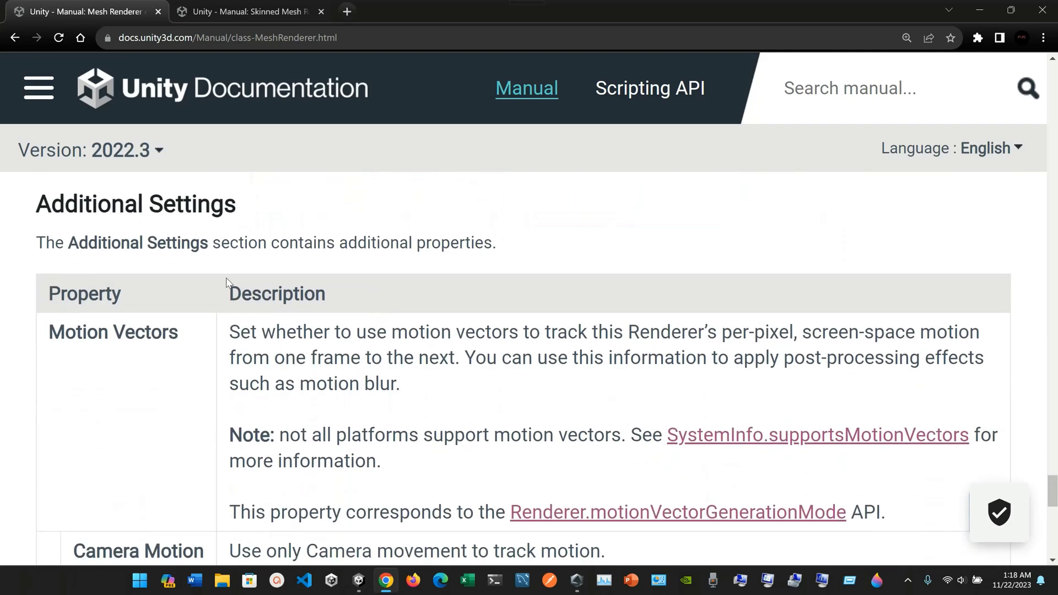
scroll(375, 309, "down", 1)
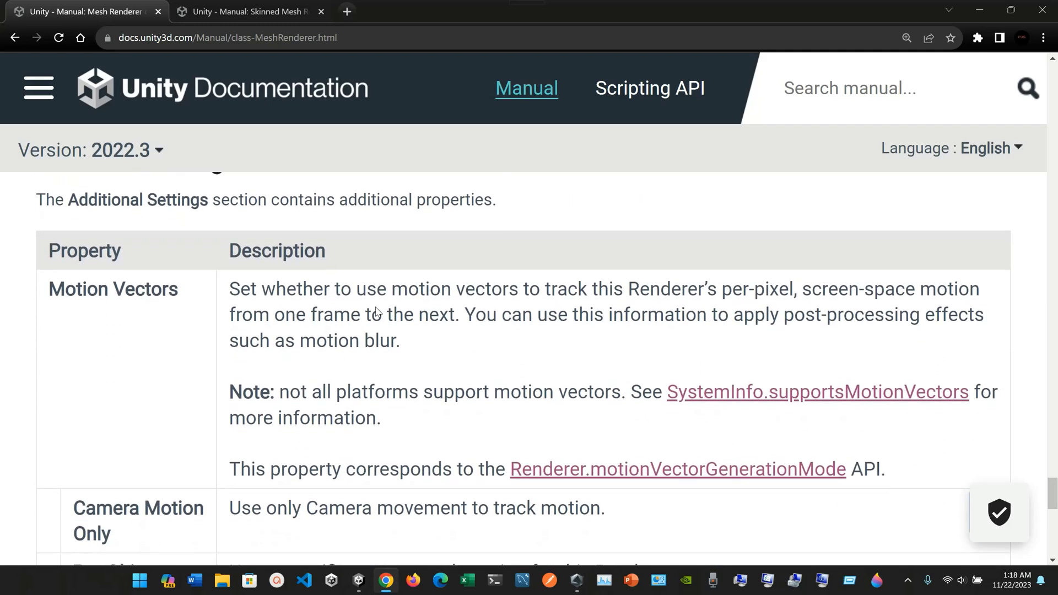
Switch to Unity, expand SampleScene in the hierarchy, and select the Plane
scroll(379, 495, "up", 1)
left_click(359, 579)
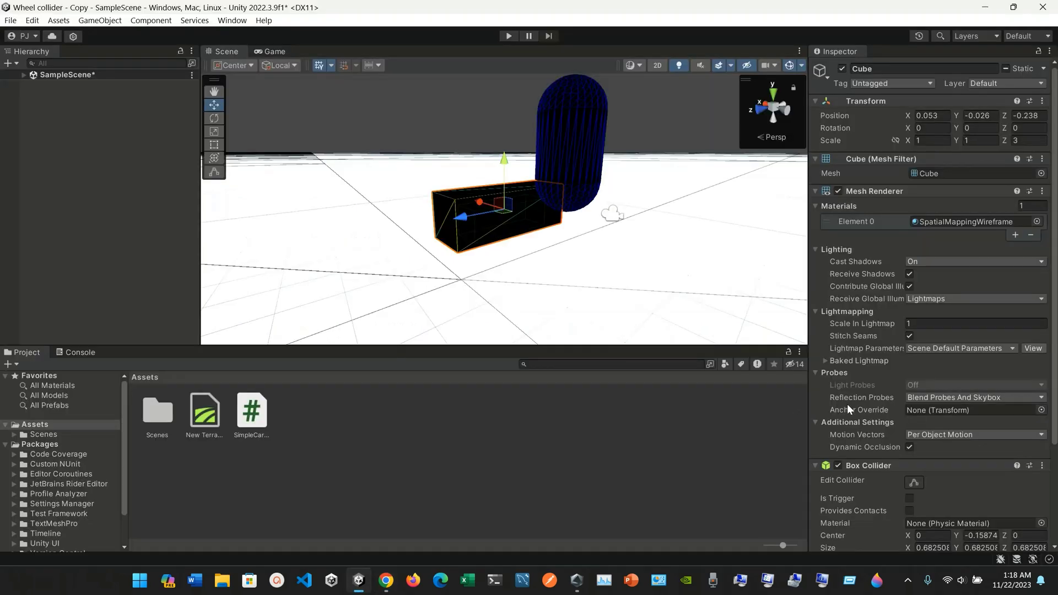
scroll(234, 239, "up", 2)
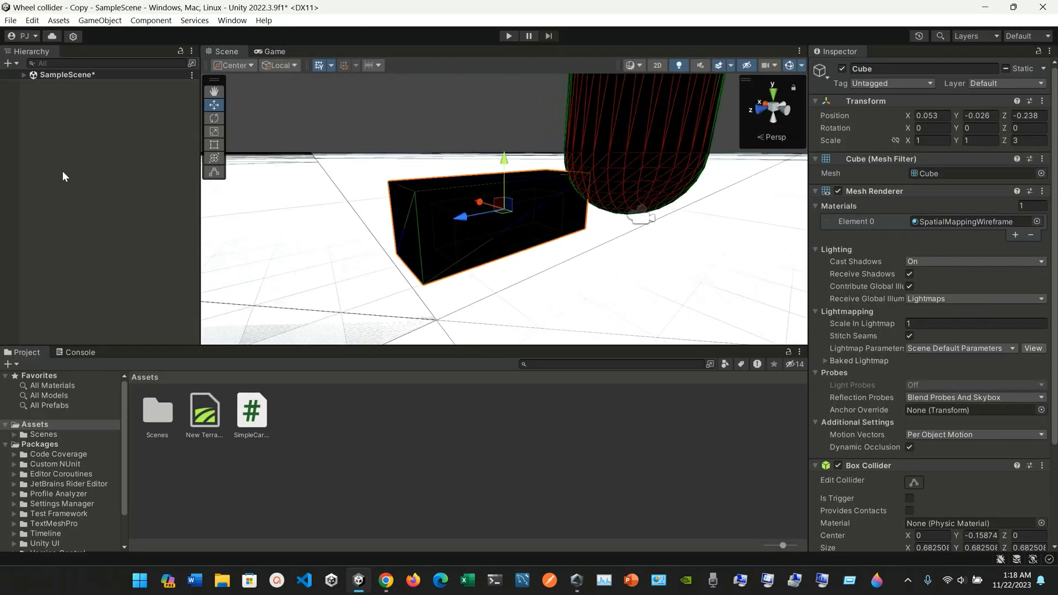
key("f")
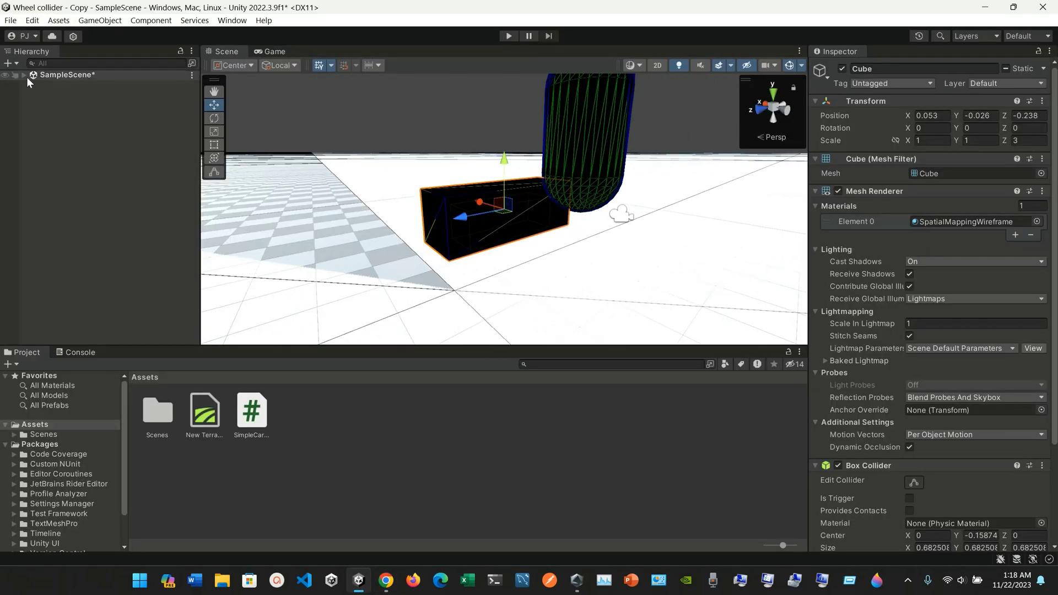
left_click(24, 75)
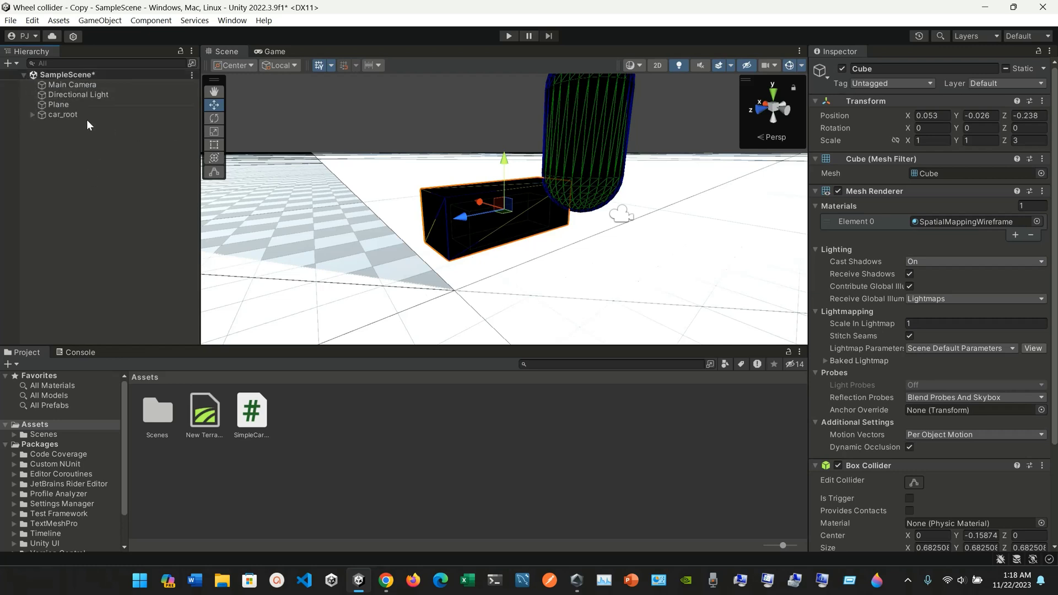
left_click(71, 117)
left_click(60, 103)
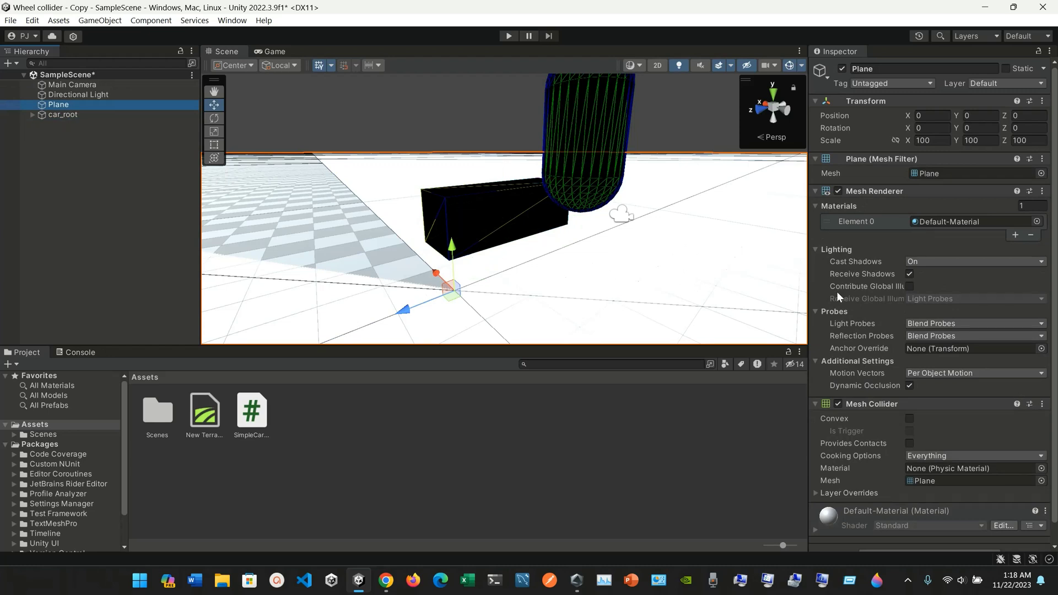
Examine the Additional Settings of the Plane's Mesh Renderer and list the available Motion Vectors options
scroll(848, 348, "down", 2)
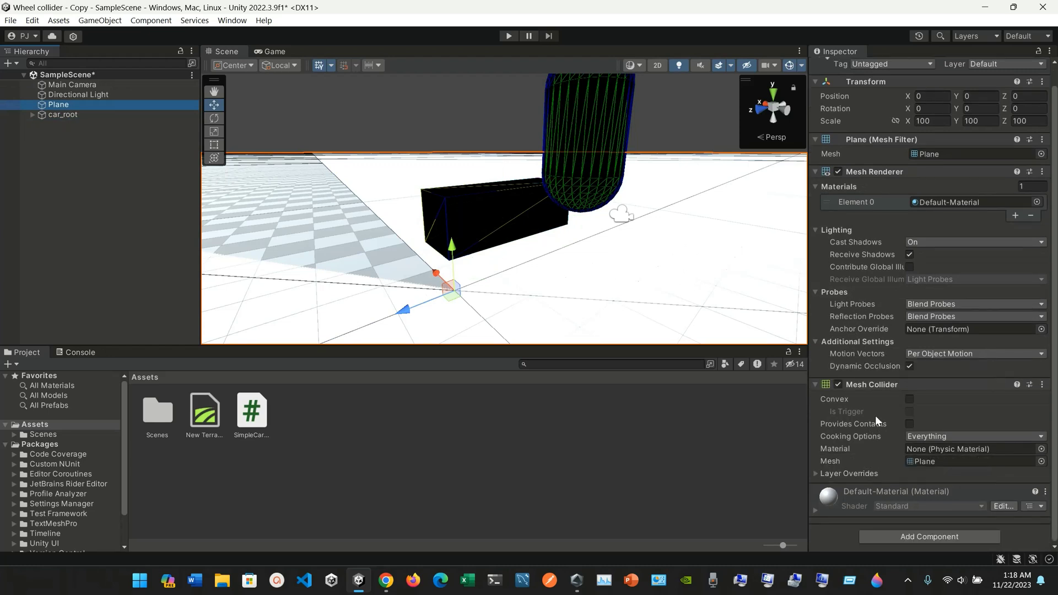
left_click(817, 343)
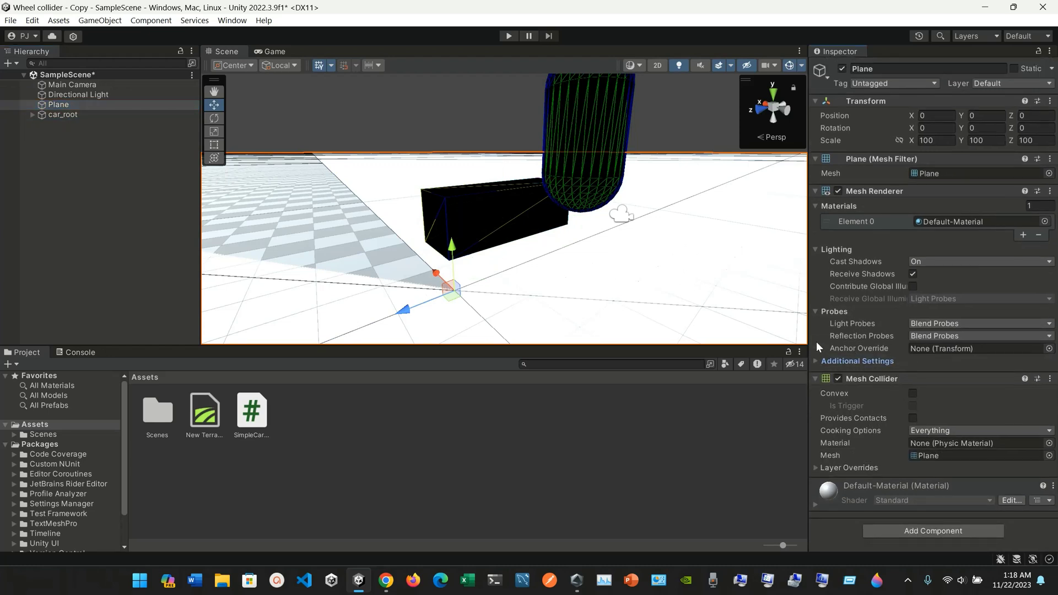
left_click(817, 361)
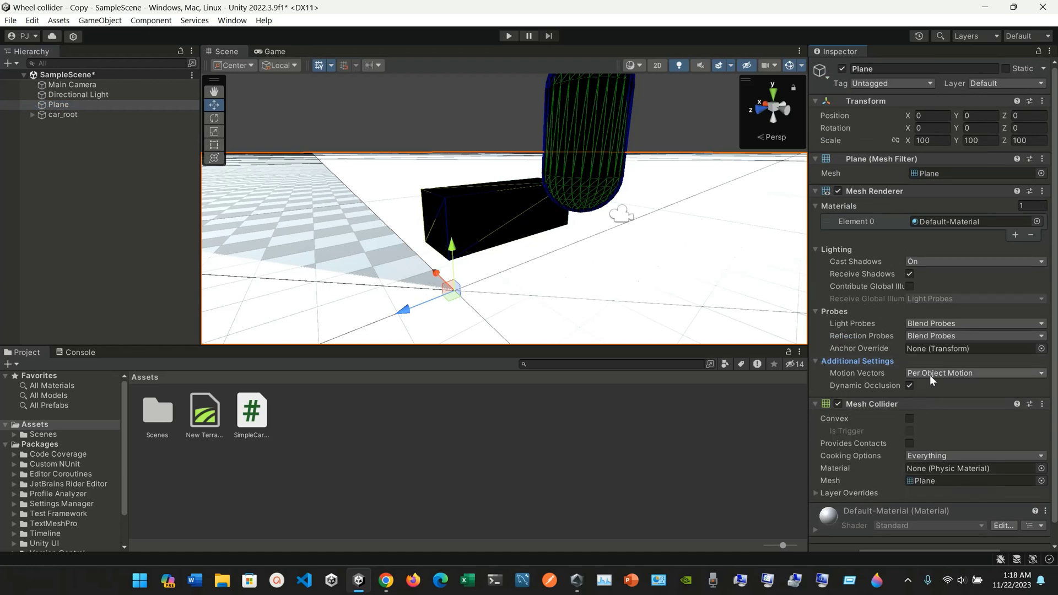
left_click(965, 375)
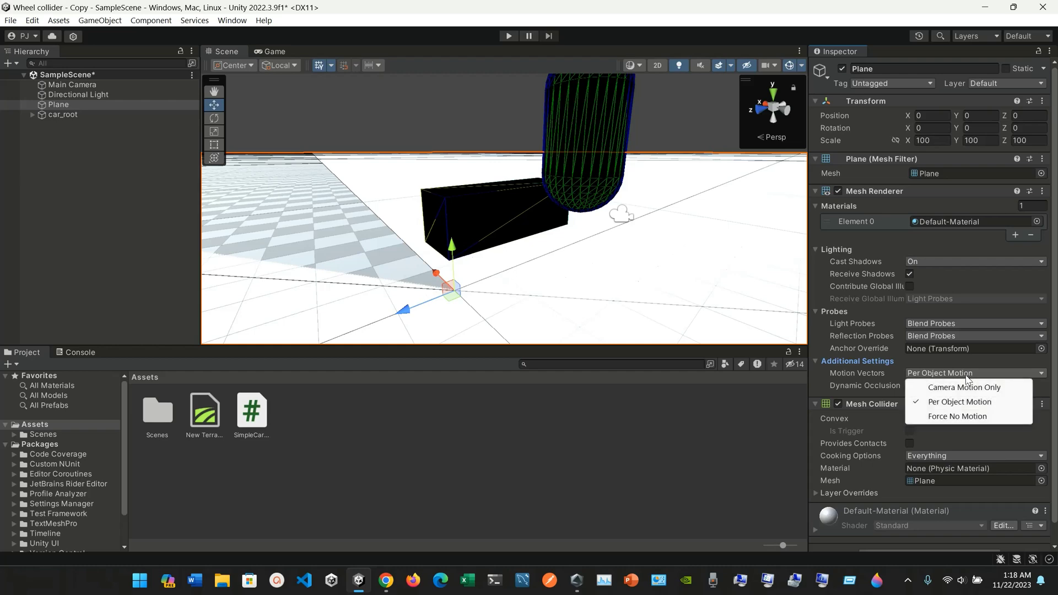
Switch to Chrome and read the manual's Motion Vectors options and the Dynamic Occlusion entry
left_click(387, 580)
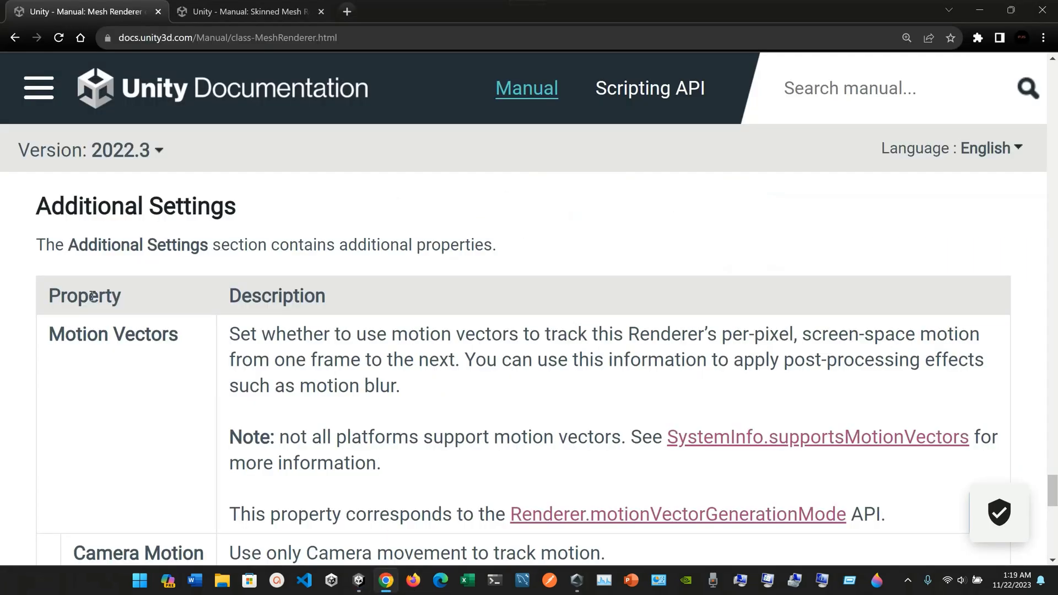
scroll(92, 296, "down", 2)
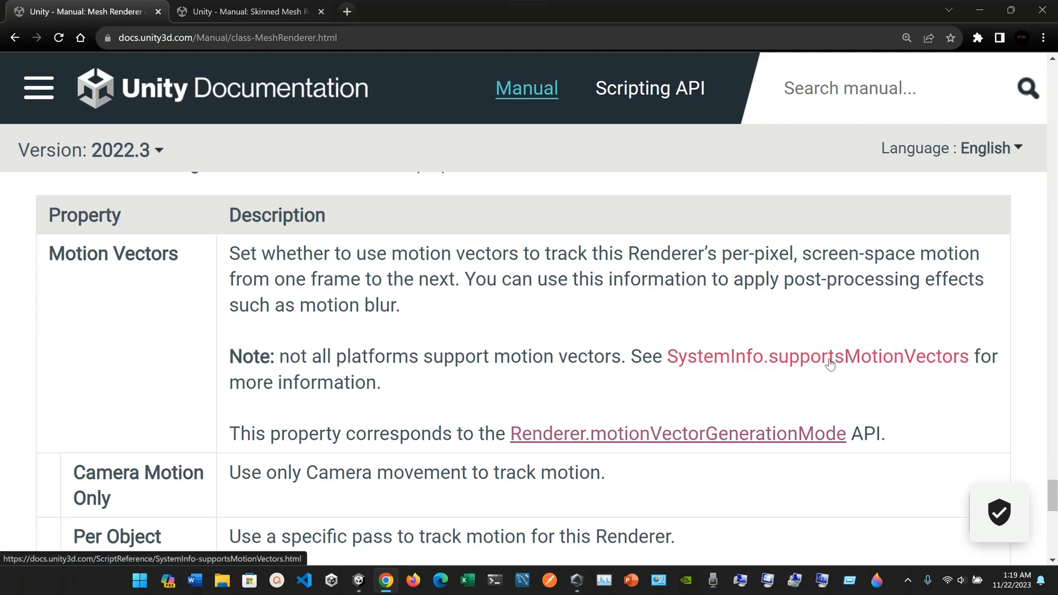
scroll(750, 343, "down", 1)
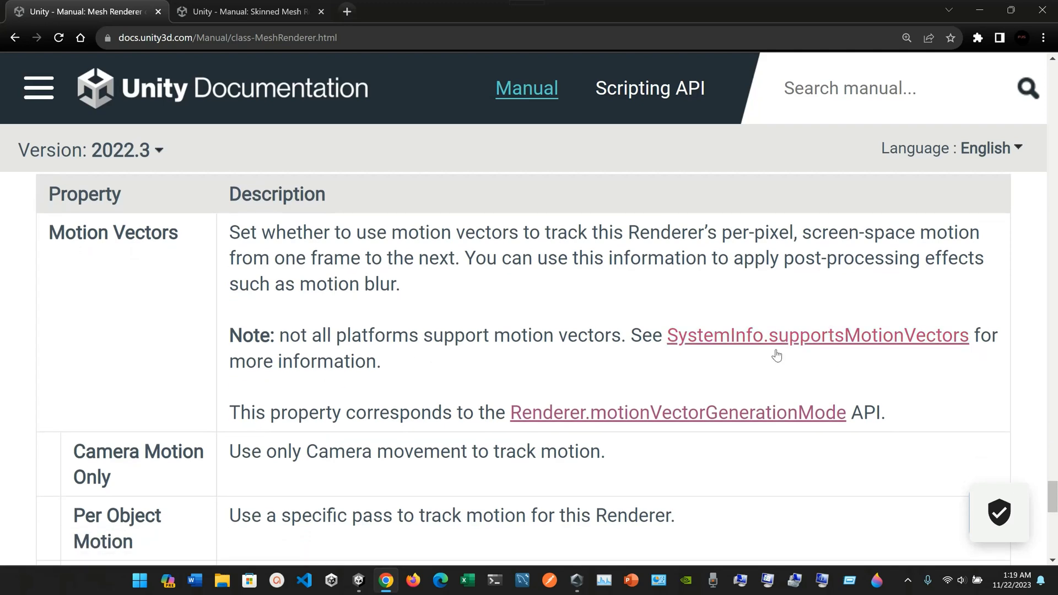
scroll(776, 356, "down", 1)
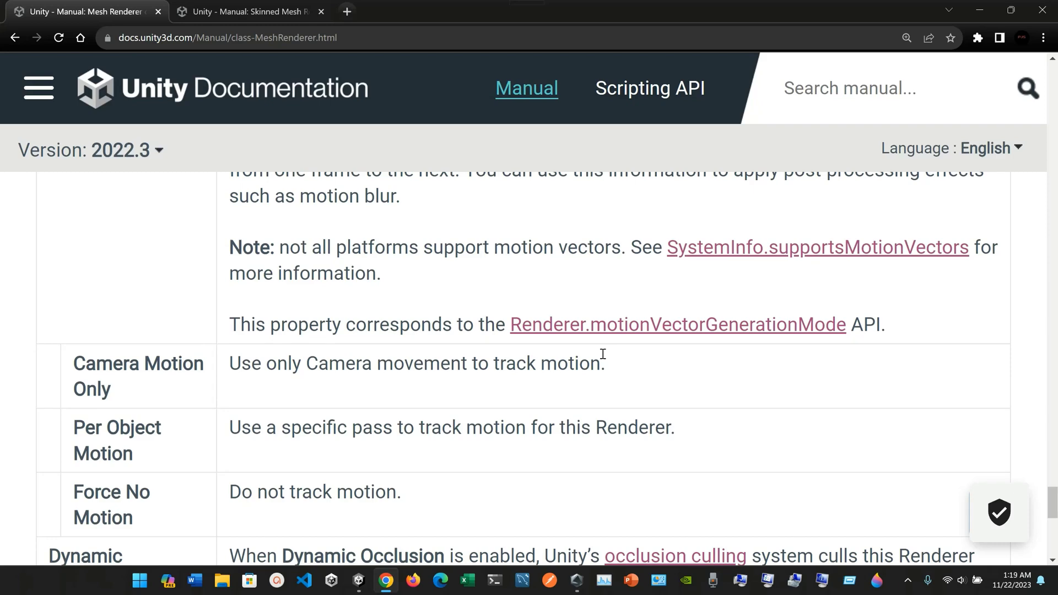
scroll(602, 354, "down", 1)
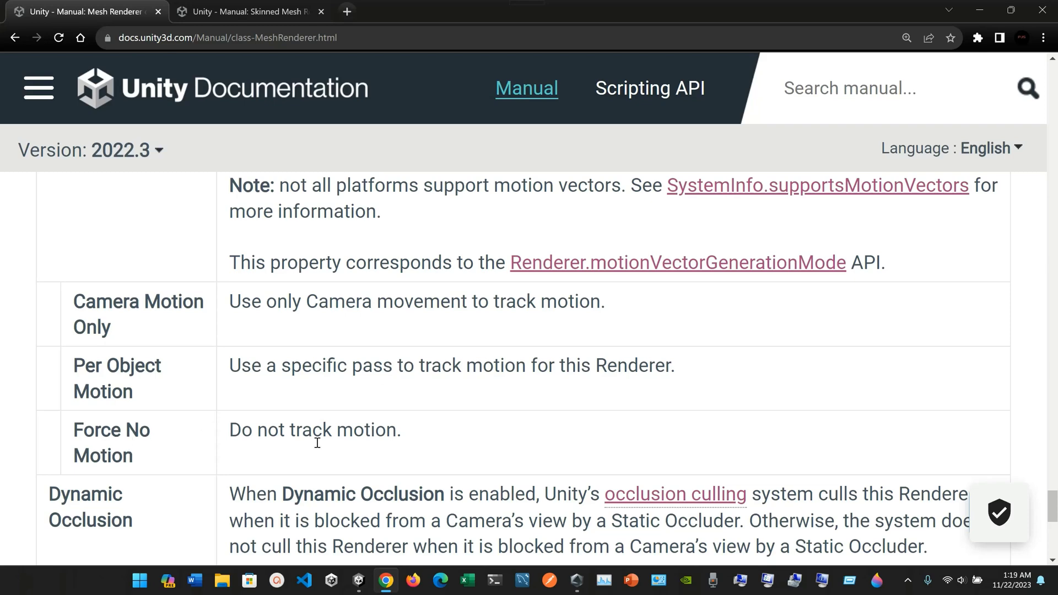
scroll(317, 441, "down", 2)
scroll(168, 457, "down", 1)
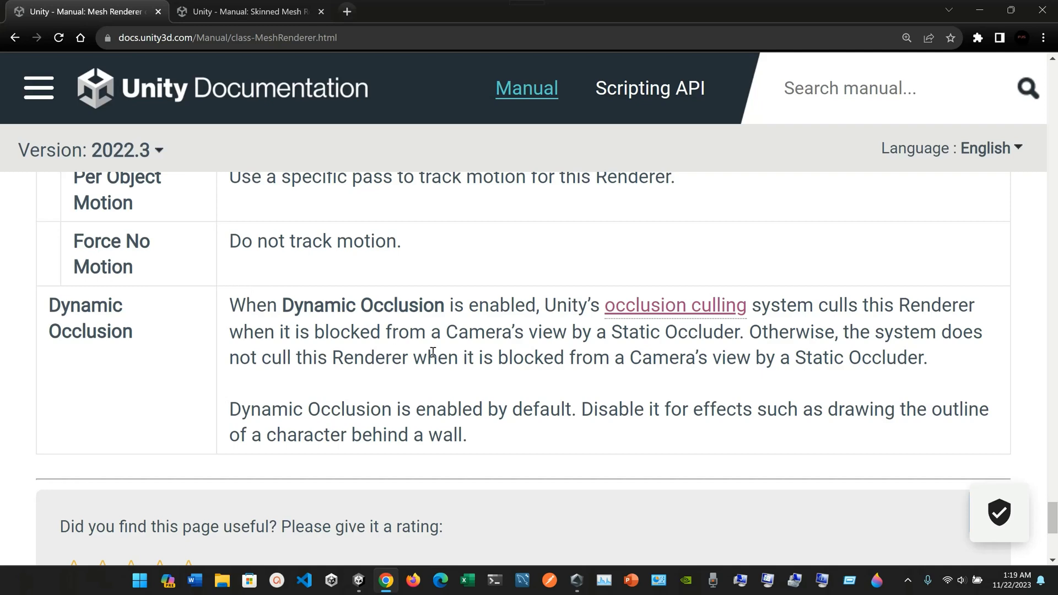
Switch to Unity, turn off Dynamic Occlusion for the Cube under car_root, and show the Game view
left_click(359, 585)
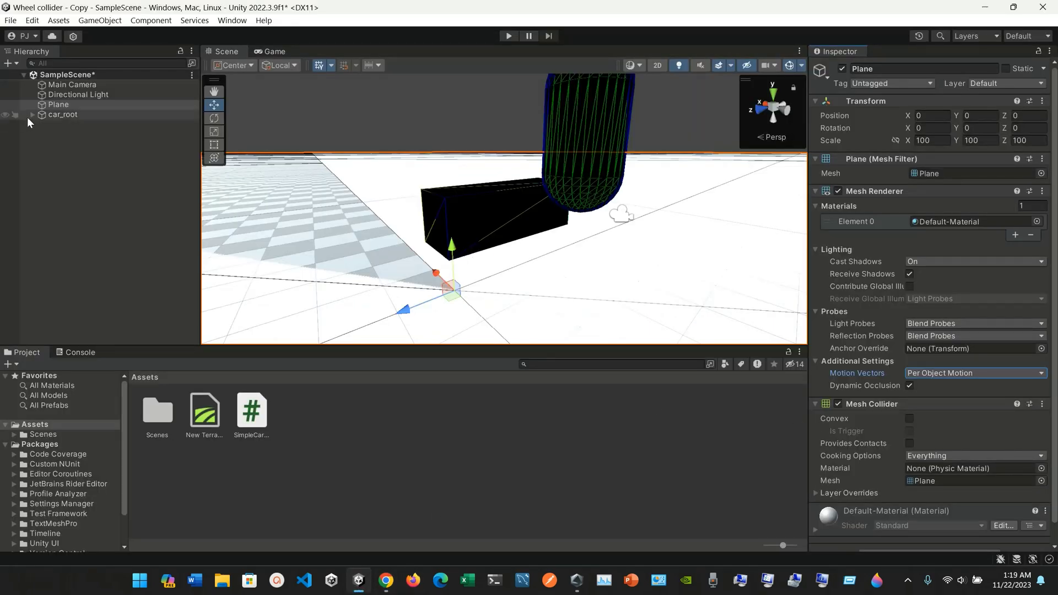
left_click_drag(27, 117, 45, 115)
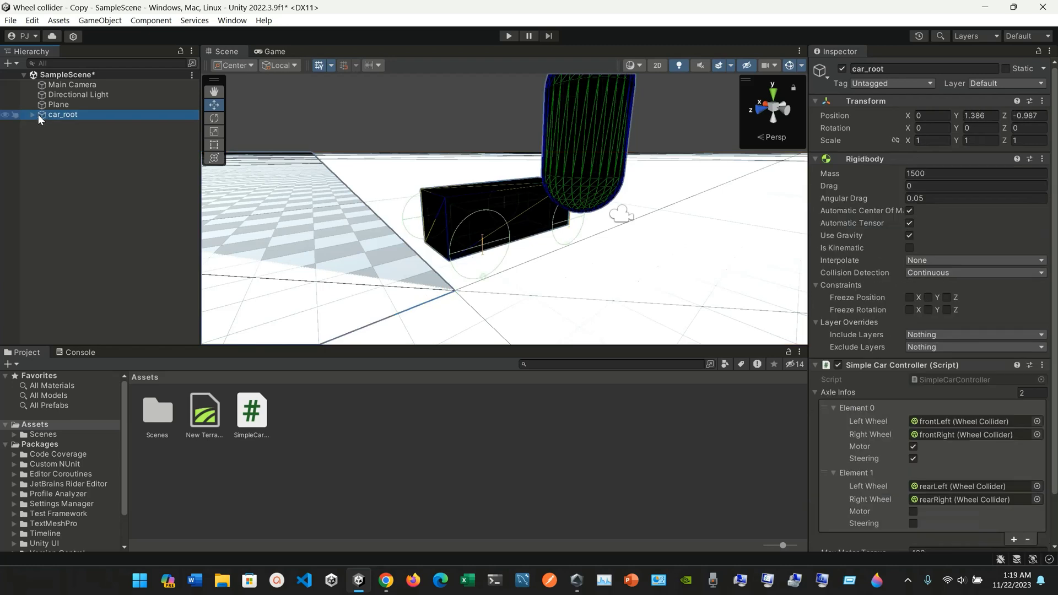
left_click(32, 114)
left_click(63, 124)
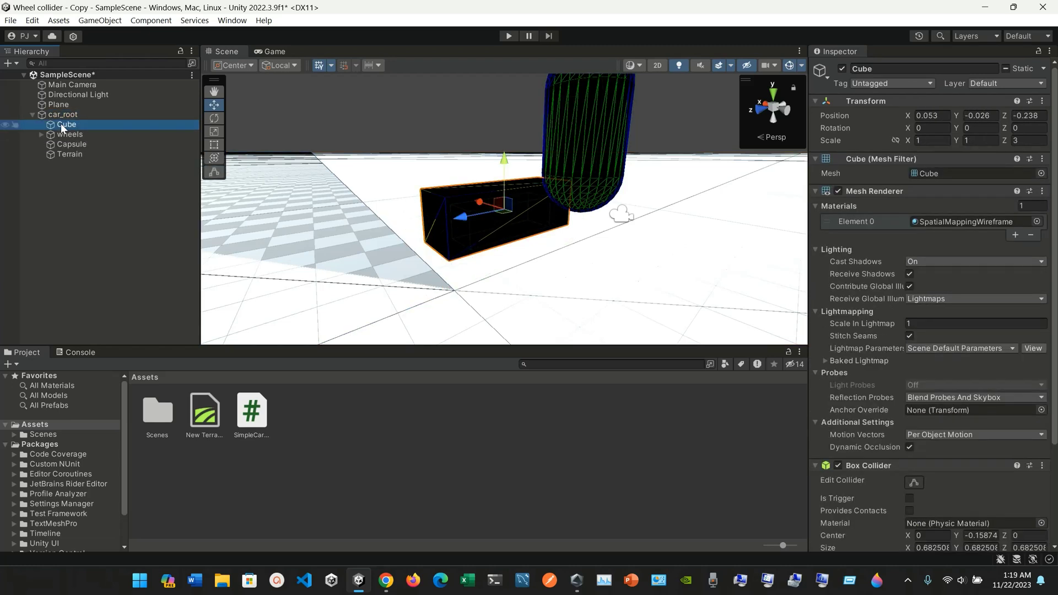
scroll(948, 372, "down", 3)
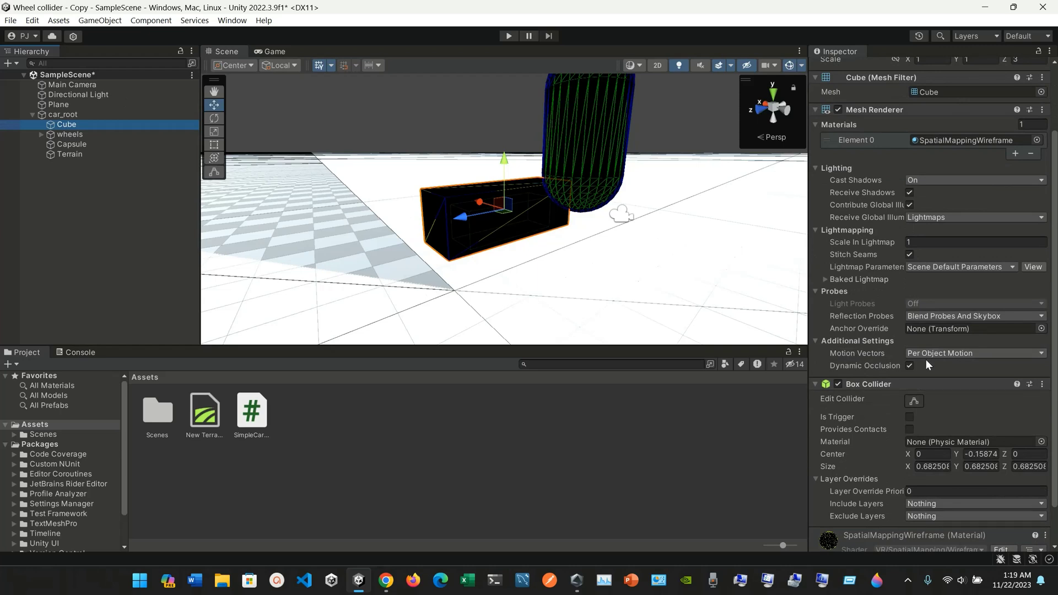
left_click(910, 366)
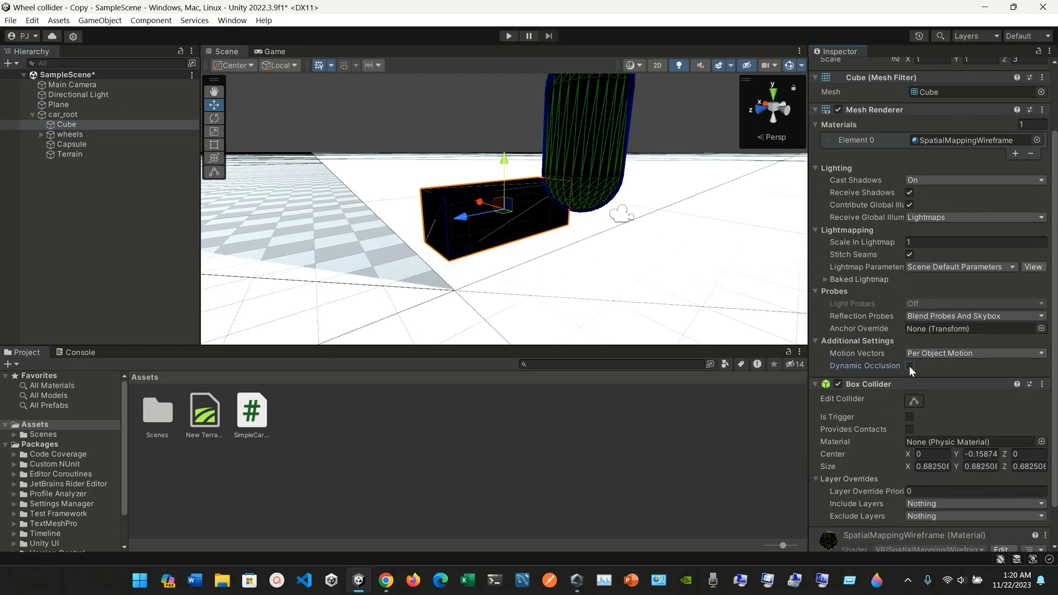
left_click(278, 51)
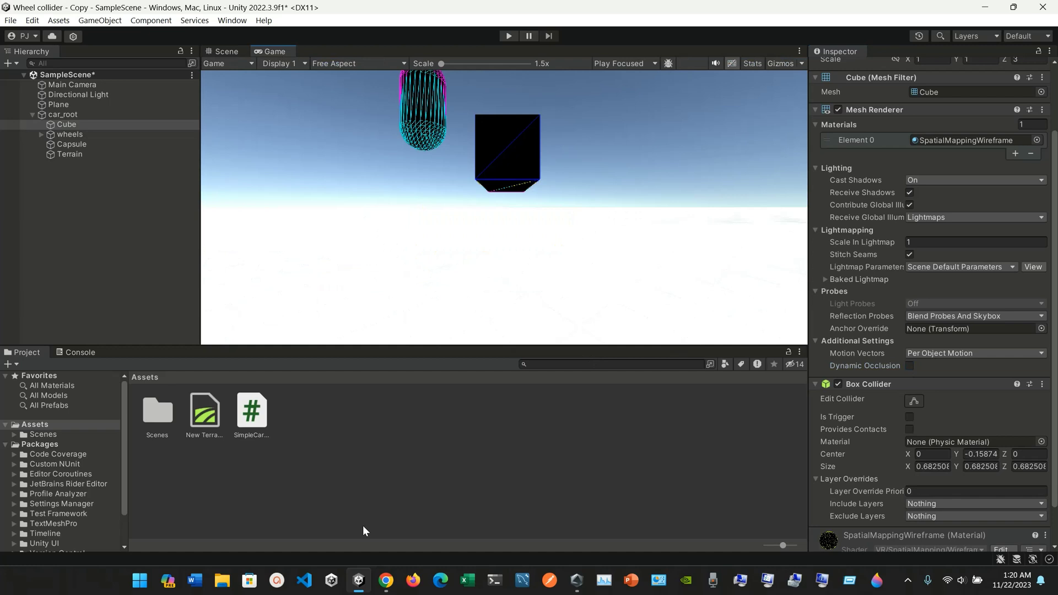
Switch to Chrome and highlight the Static Occluder wording in the Dynamic Occlusion description
key("alt+Tab")
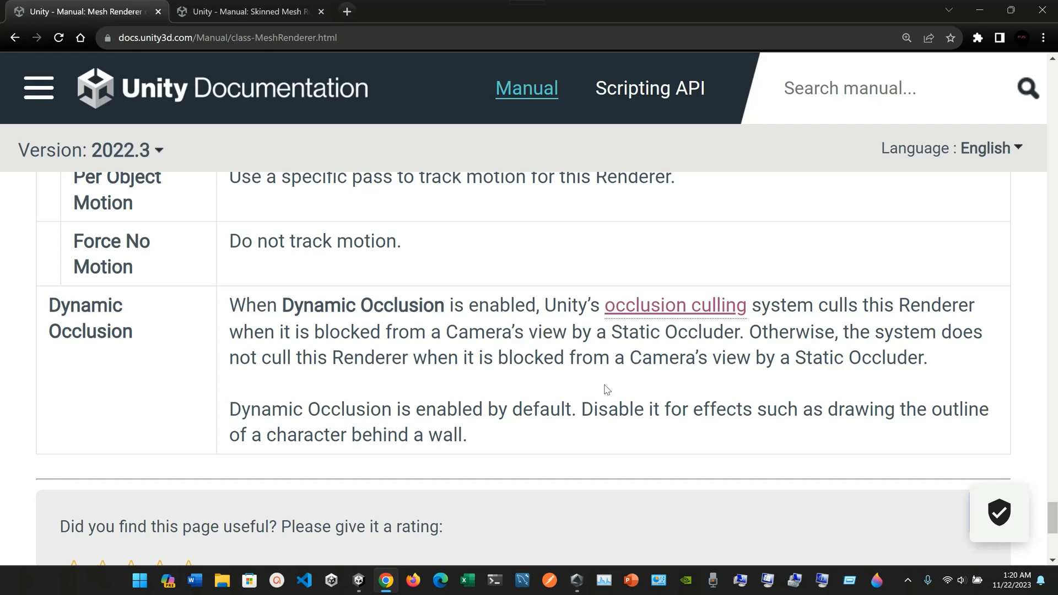
left_click_drag(745, 334, 629, 337)
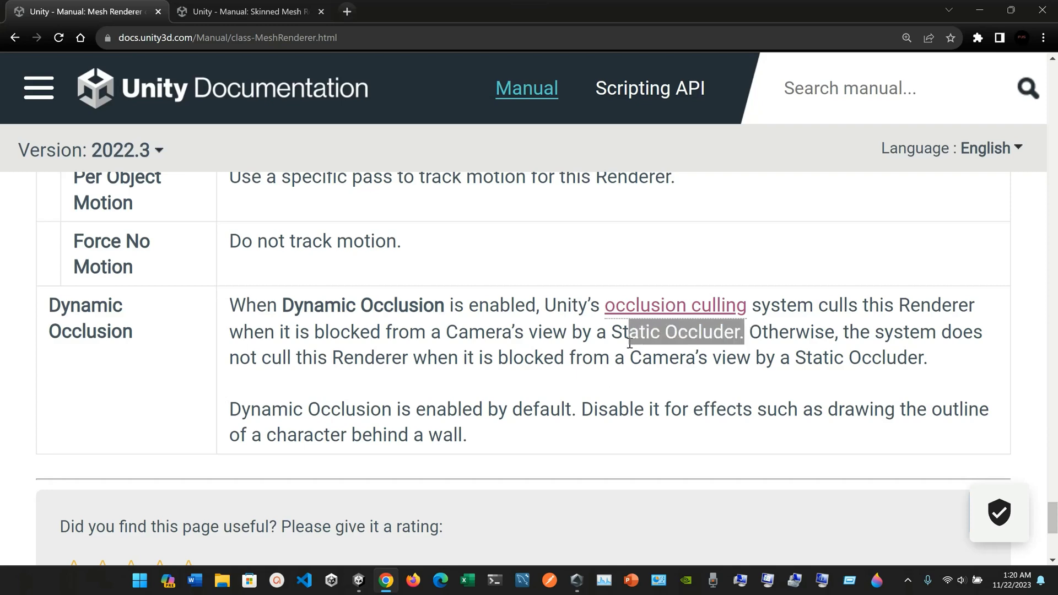
Switch to Unity, run the scene in Play mode to check the Cube with Dynamic Occlusion off, and stop it
left_click(359, 580)
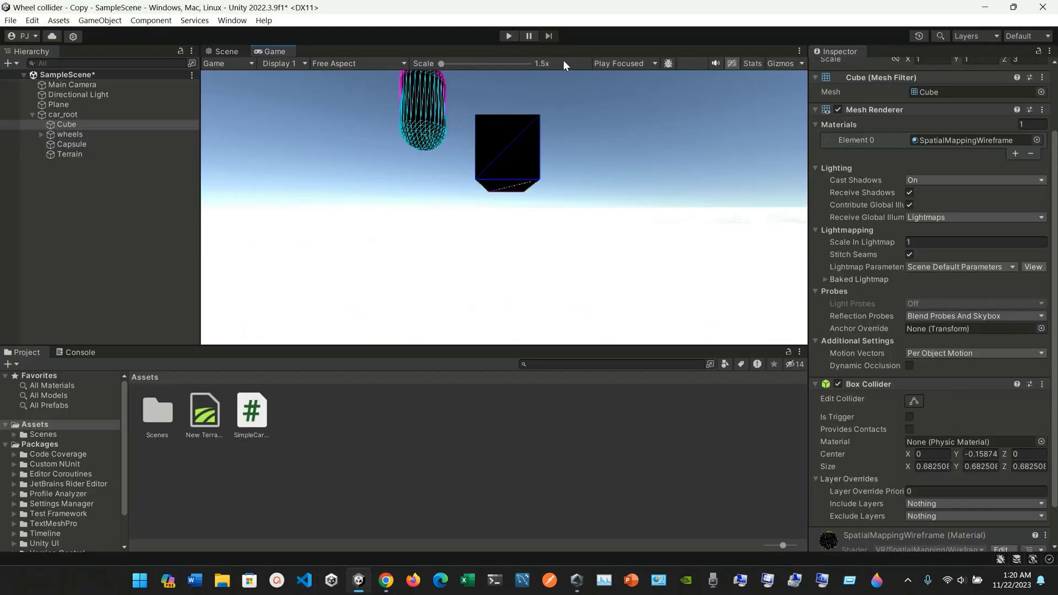
left_click(512, 38)
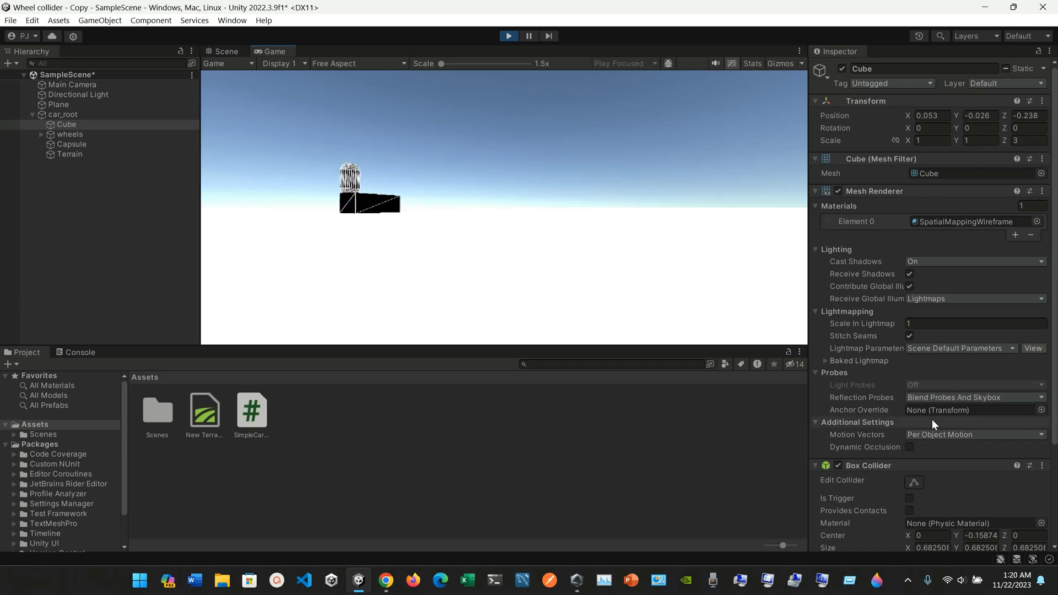
left_click(508, 36)
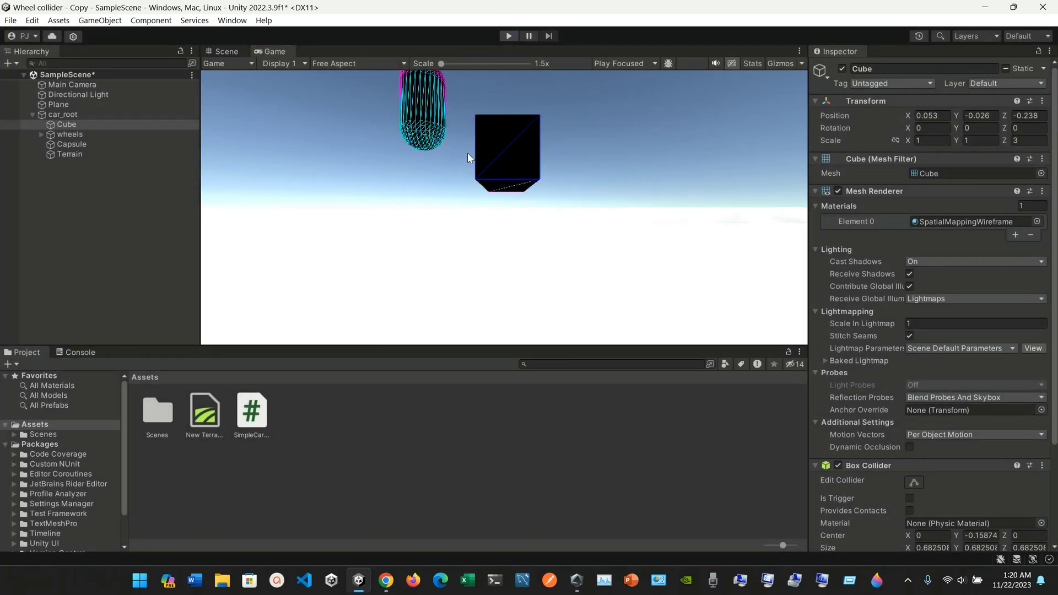
Switch to Chrome and return to the introduction of the Mesh Renderer component manual page
left_click(385, 580)
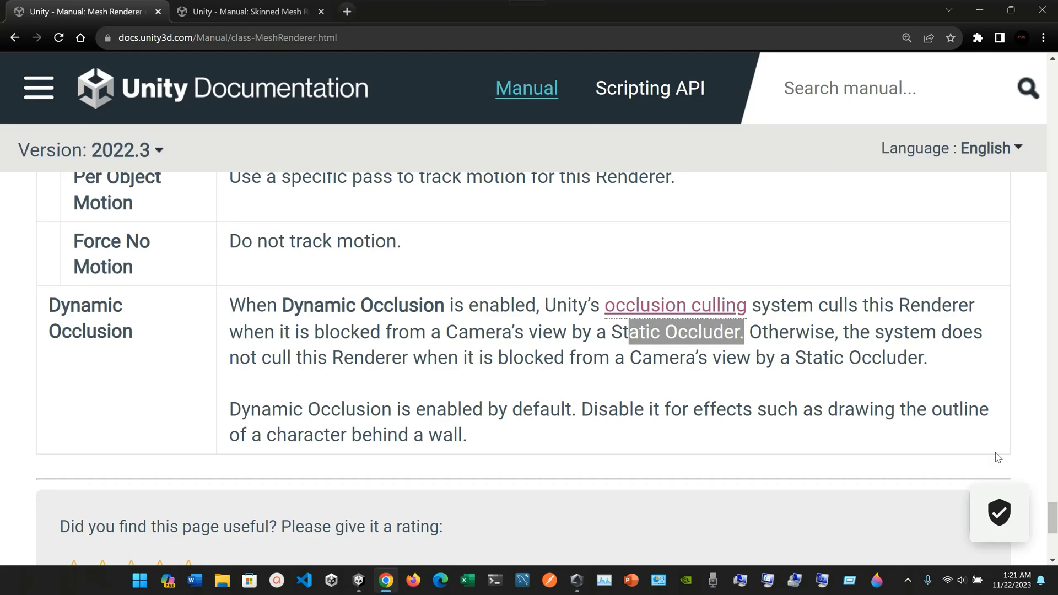
left_click_drag(1052, 518, 1053, 93)
scroll(660, 306, "up", 4)
scroll(659, 306, "down", 3)
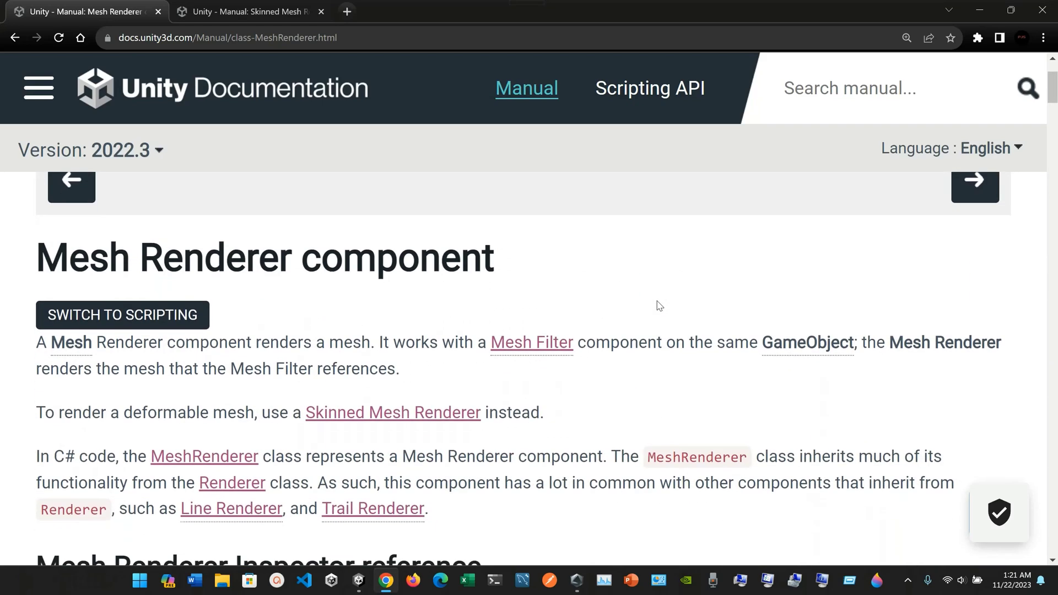
scroll(485, 419, "down", 1)
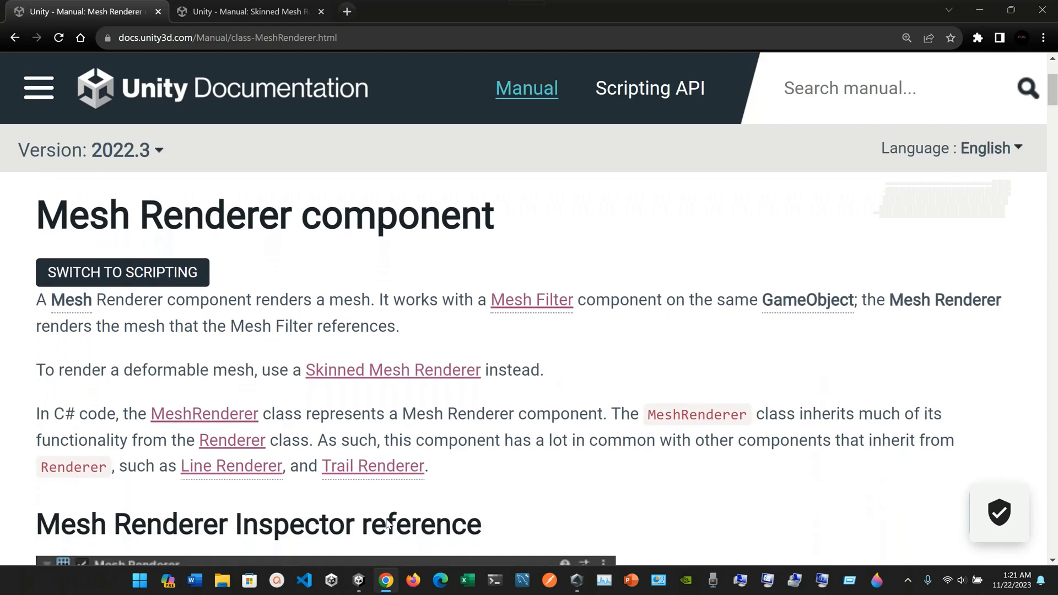